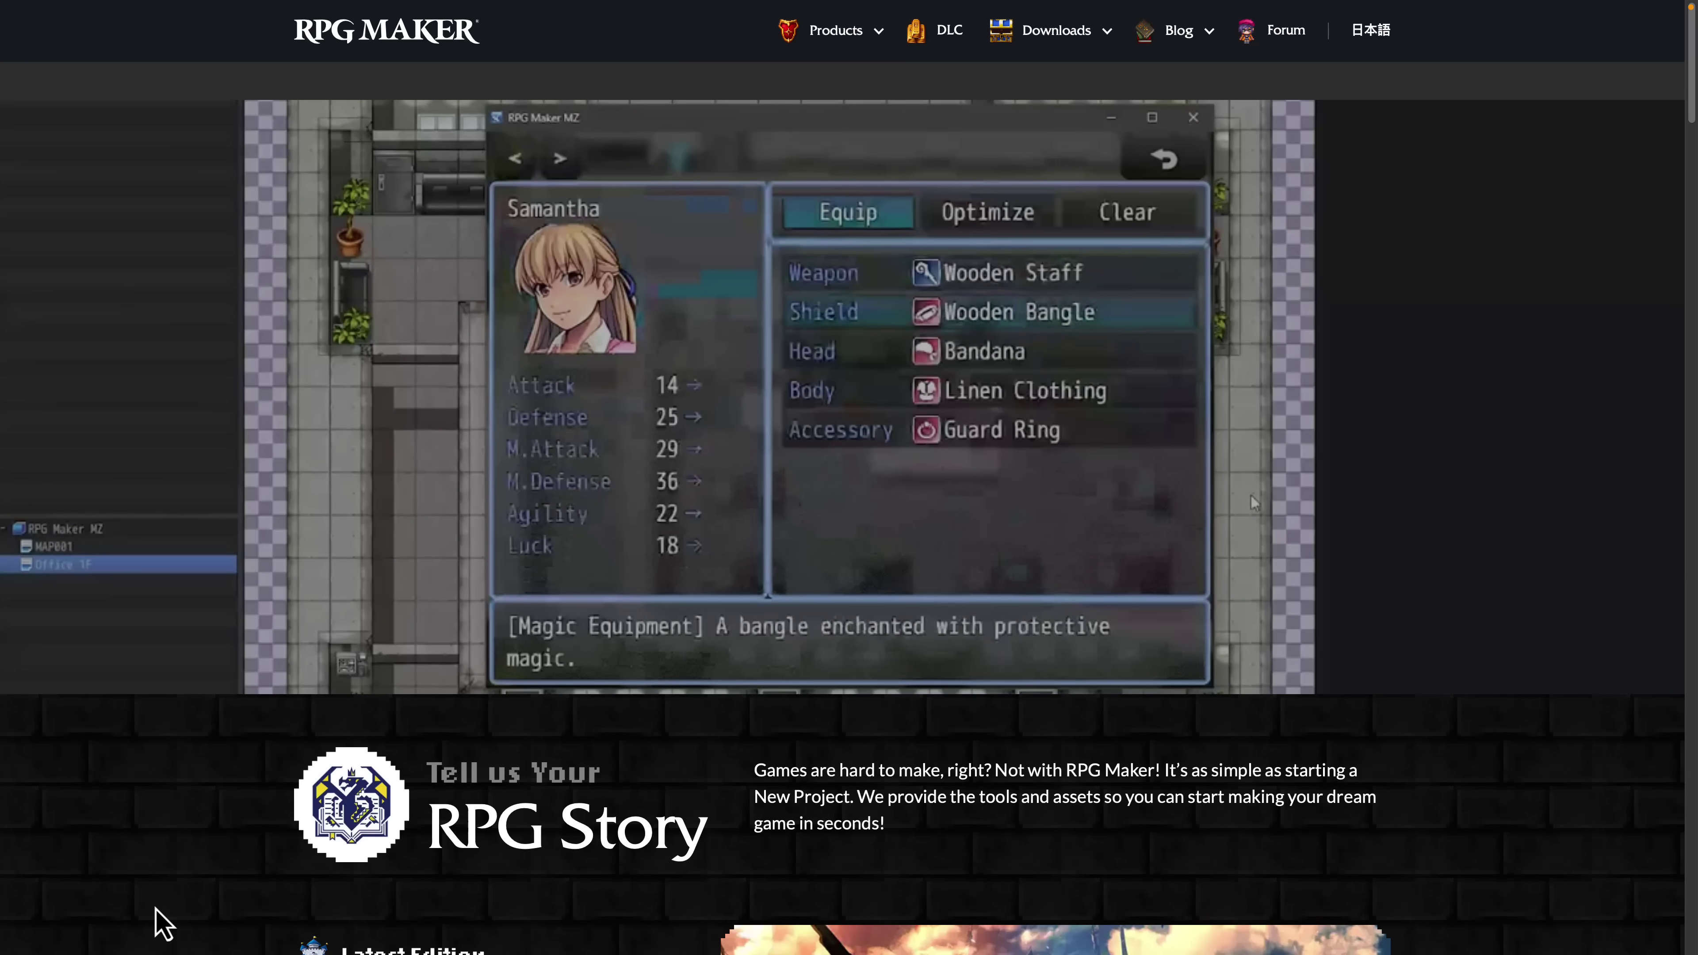
Bring up the Eldiron Retro RPG Creator homepage tab with the v0.8.80 release news
{"action": "key", "text": "ctrl+Tab"}
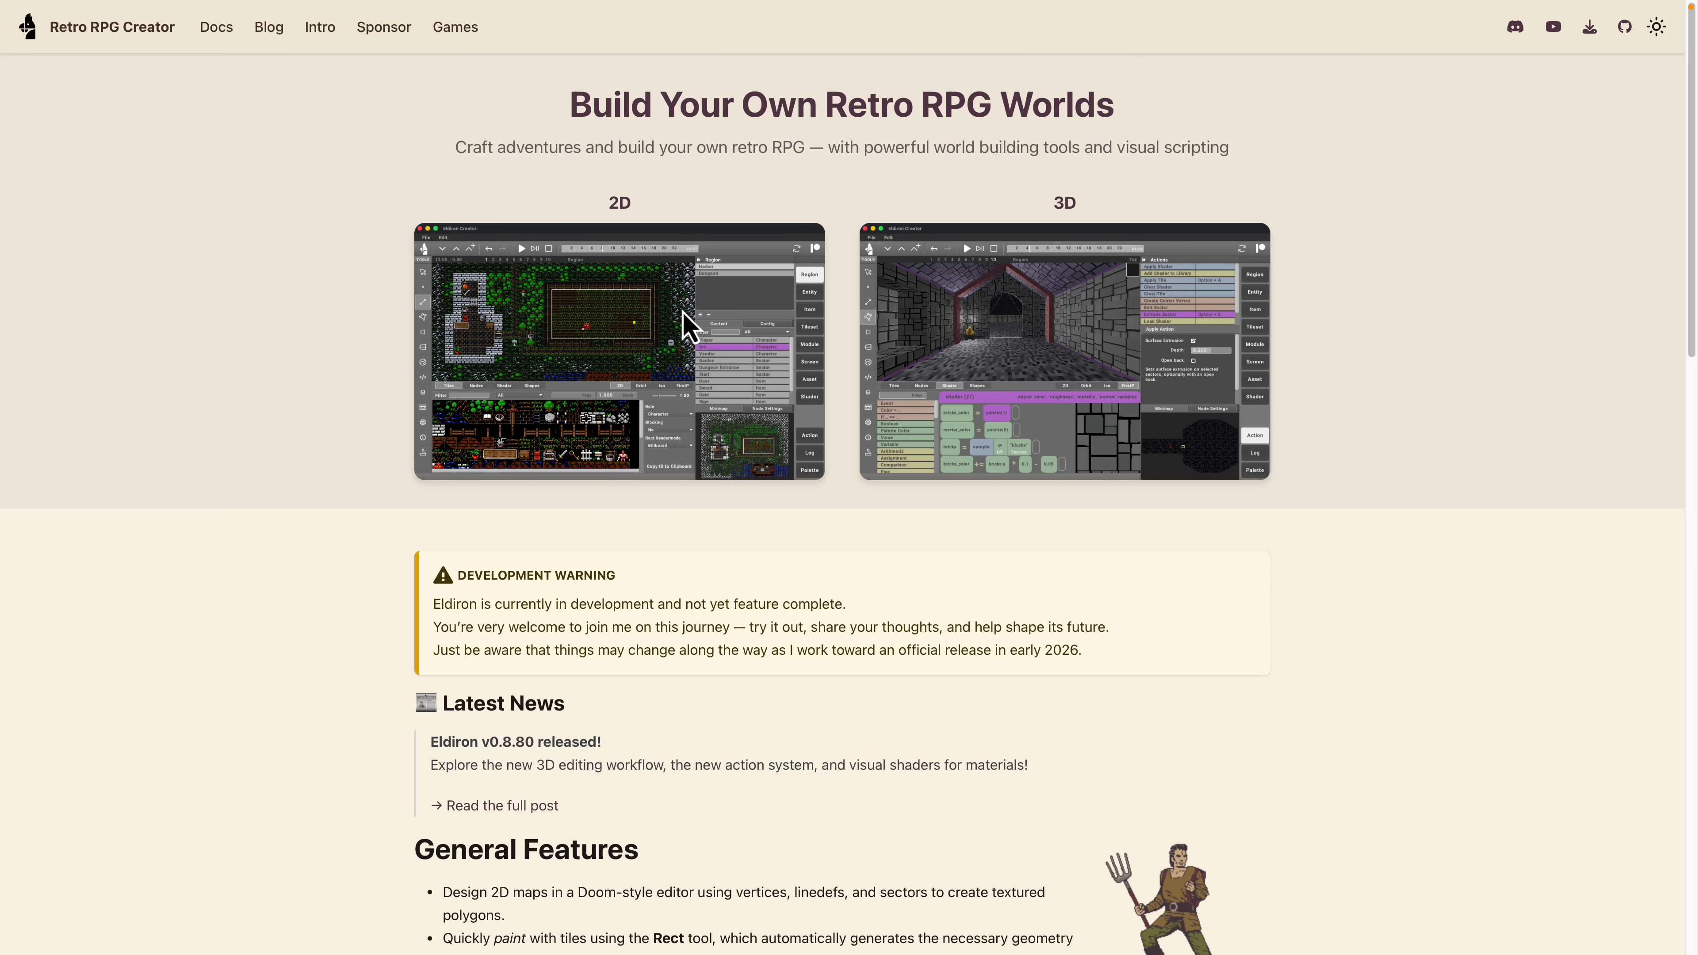
Scroll through the homepage feature lists, then switch desktops to the Eldiron Creator village map
{"action": "scroll", "coordinate": [955, 561], "scroll_direction": "down", "scroll_amount": 8}
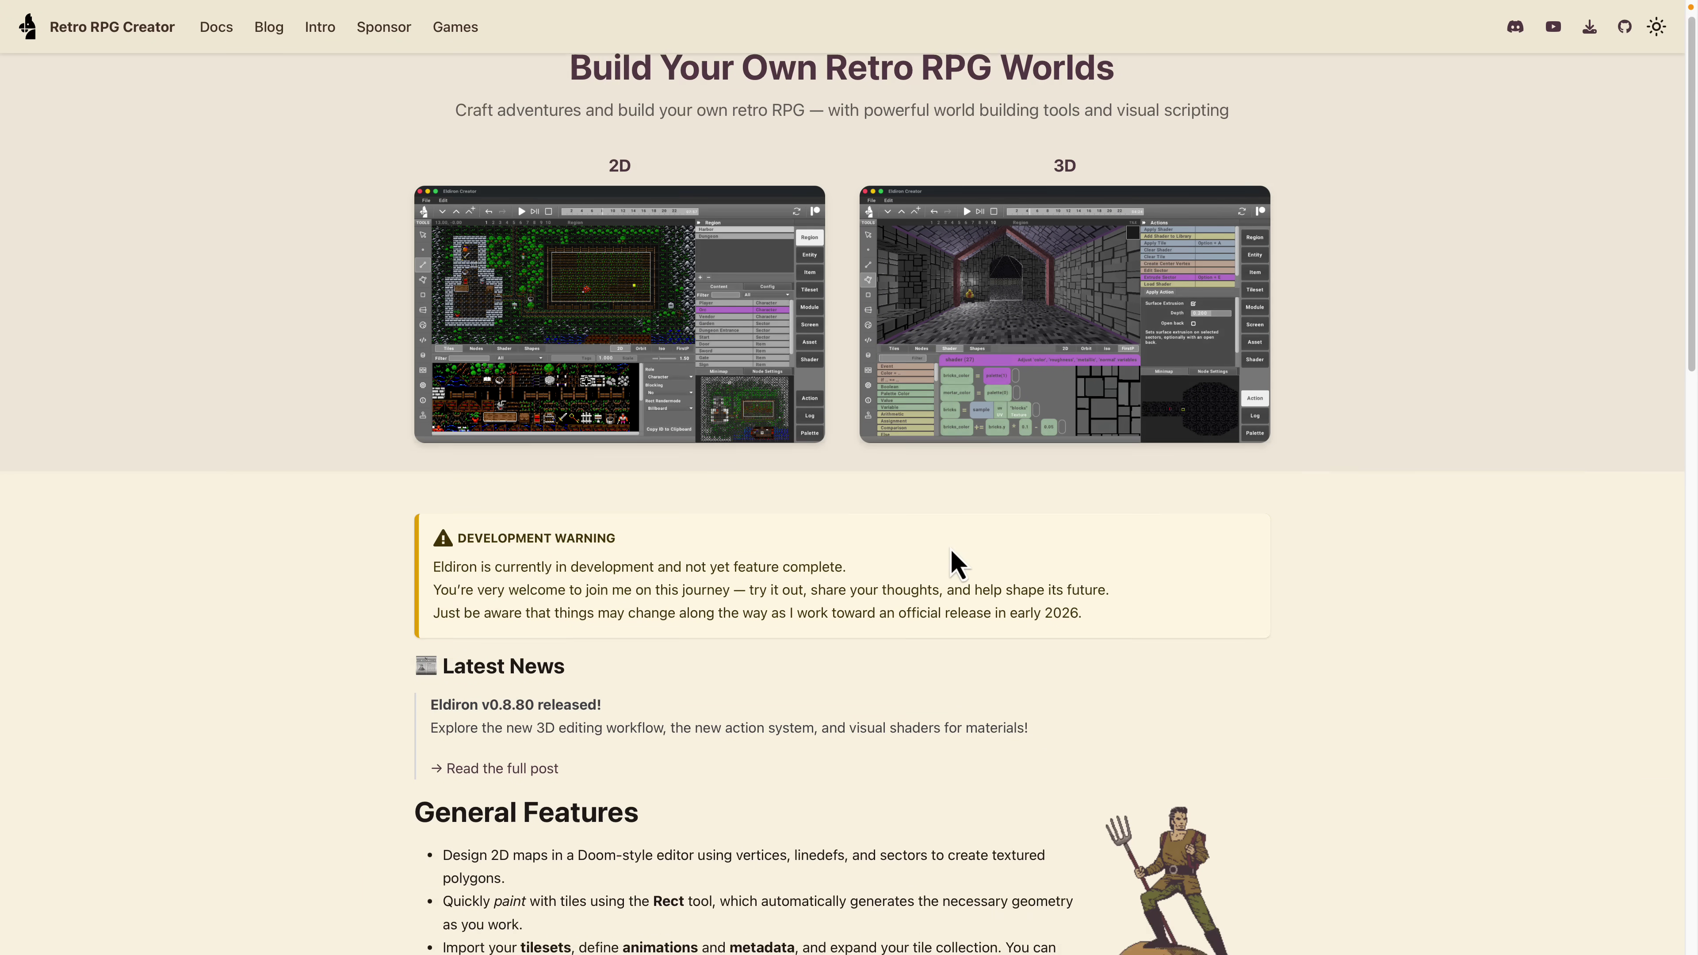
{"action": "scroll", "coordinate": [958, 563], "scroll_direction": "down", "scroll_amount": 1}
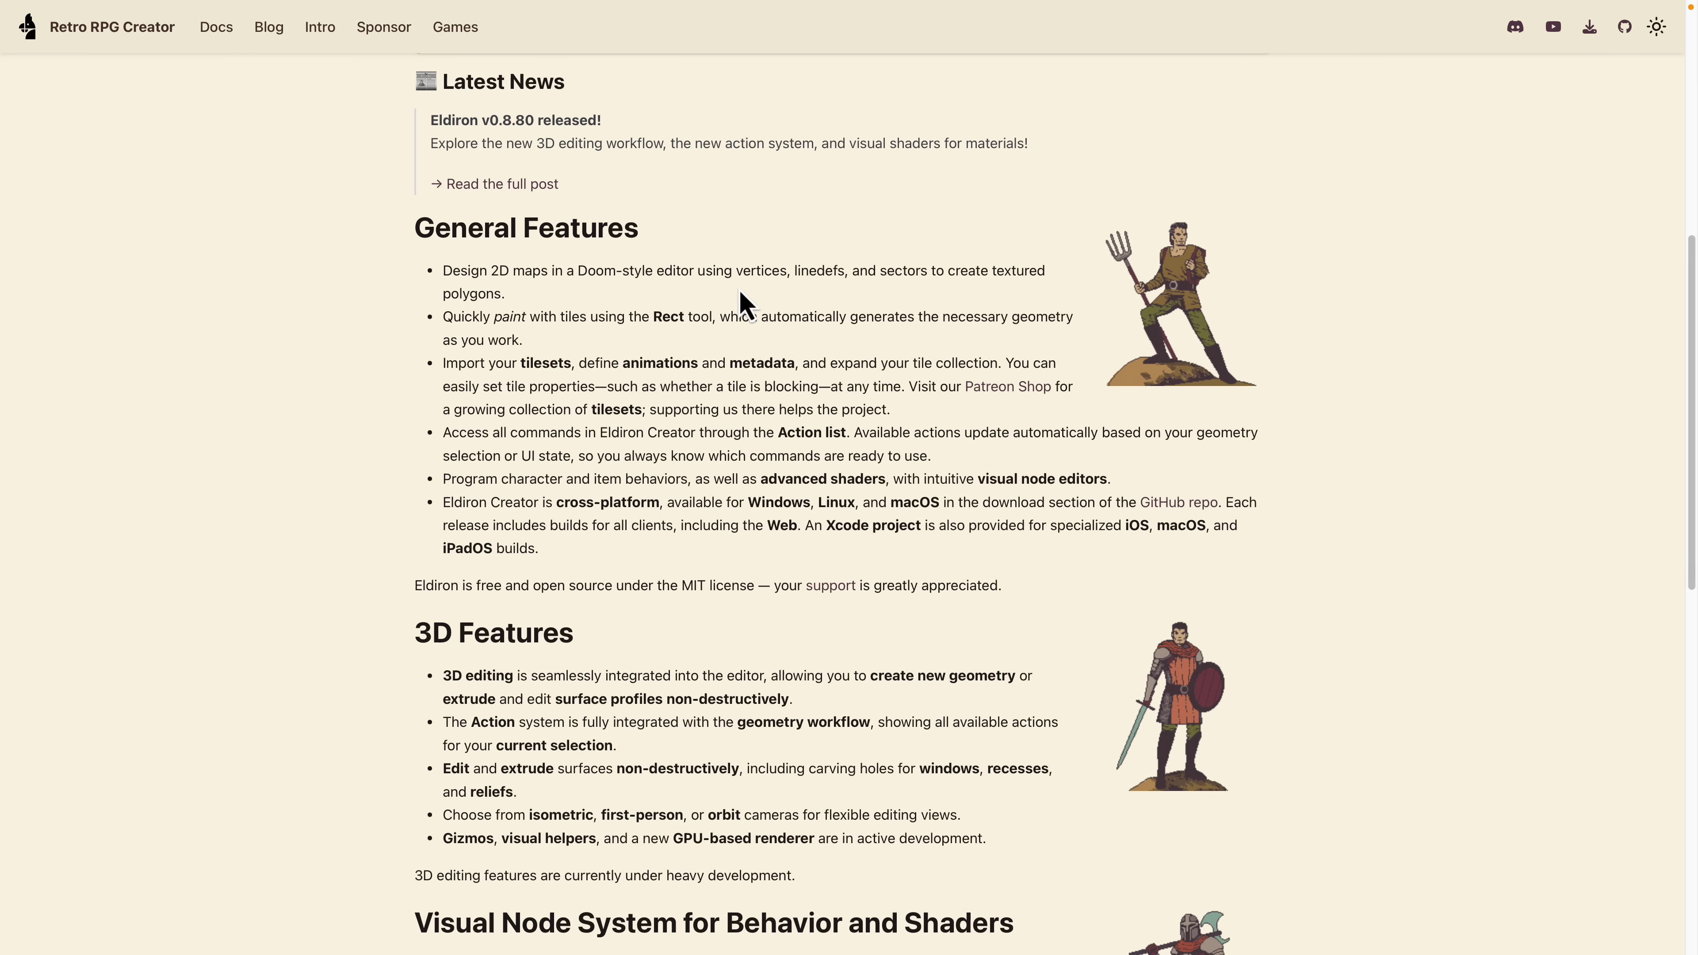
{"action": "scroll", "coordinate": [744, 304], "scroll_direction": "down", "scroll_amount": 1}
{"action": "scroll", "coordinate": [741, 301], "scroll_direction": "down", "scroll_amount": 1}
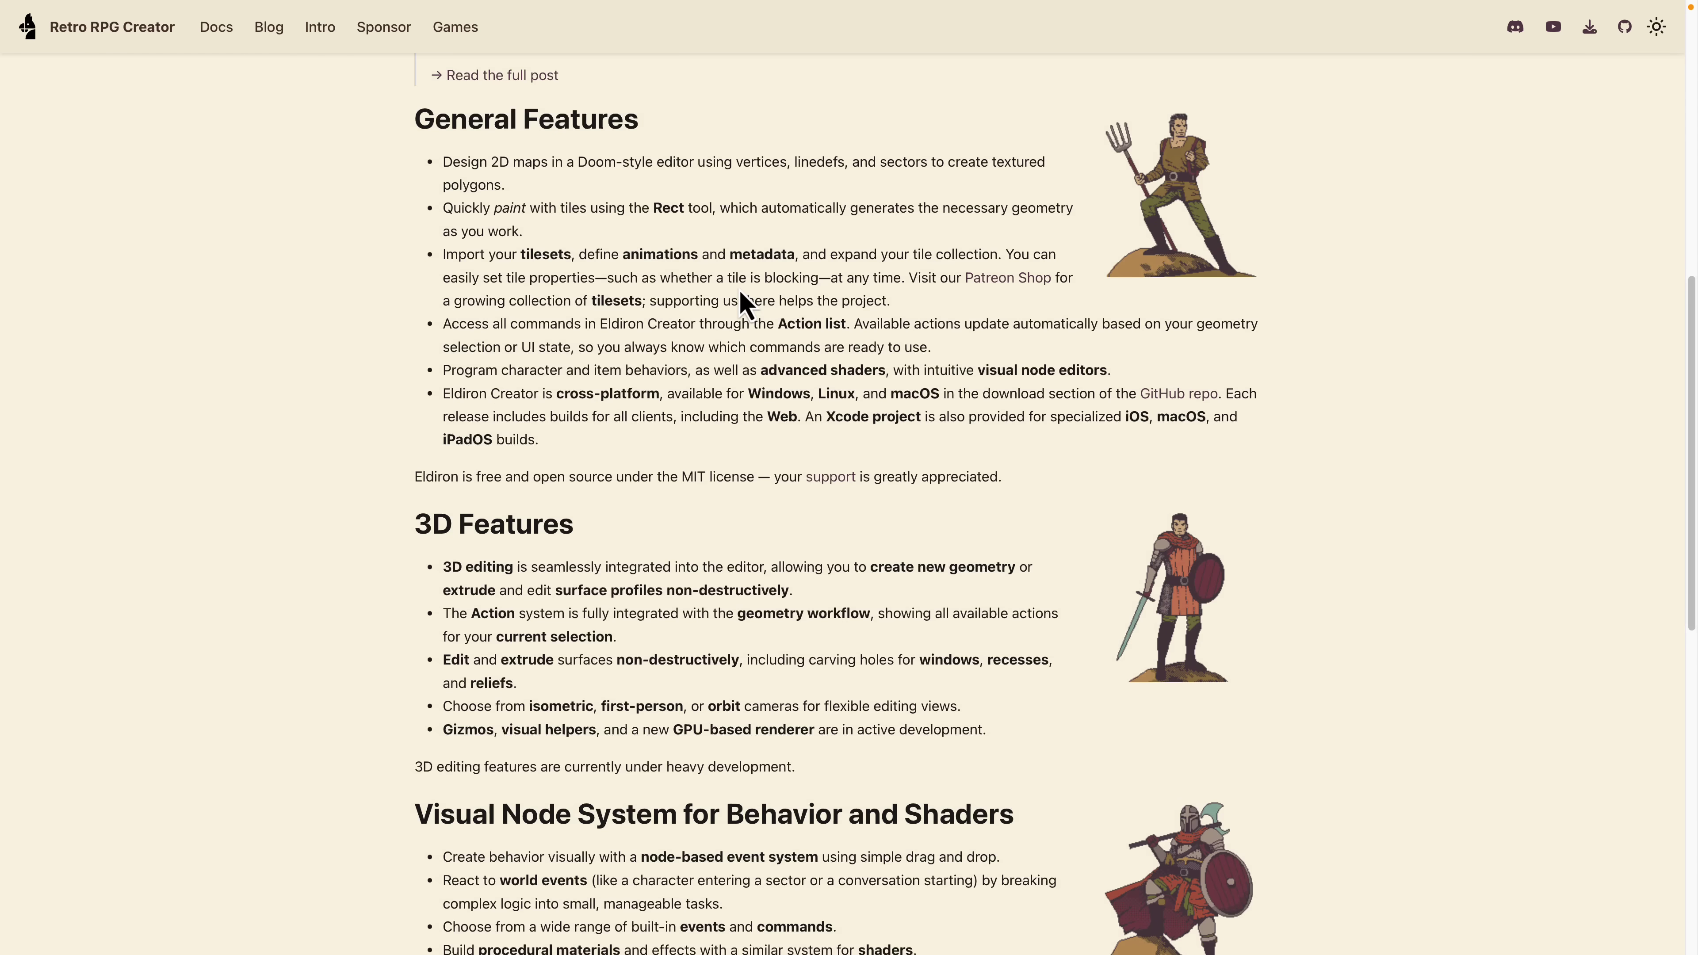
{"action": "scroll", "coordinate": [562, 295], "scroll_direction": "down", "scroll_amount": 2}
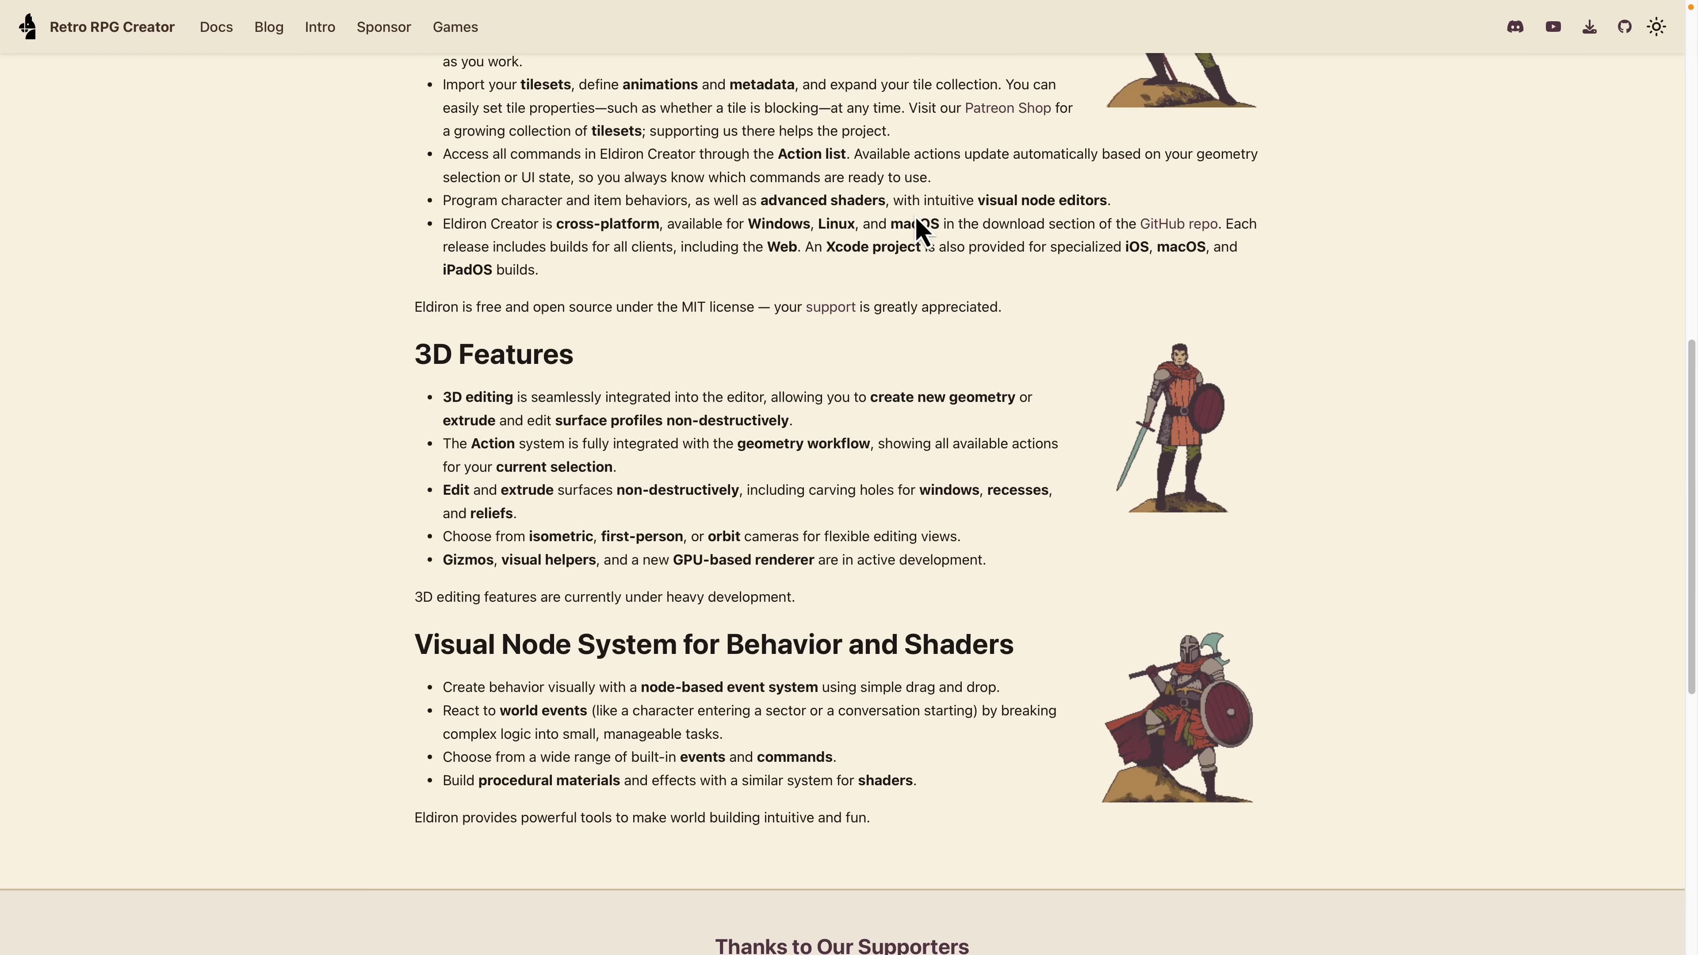
{"action": "scroll", "coordinate": [580, 473], "scroll_direction": "down", "scroll_amount": 2}
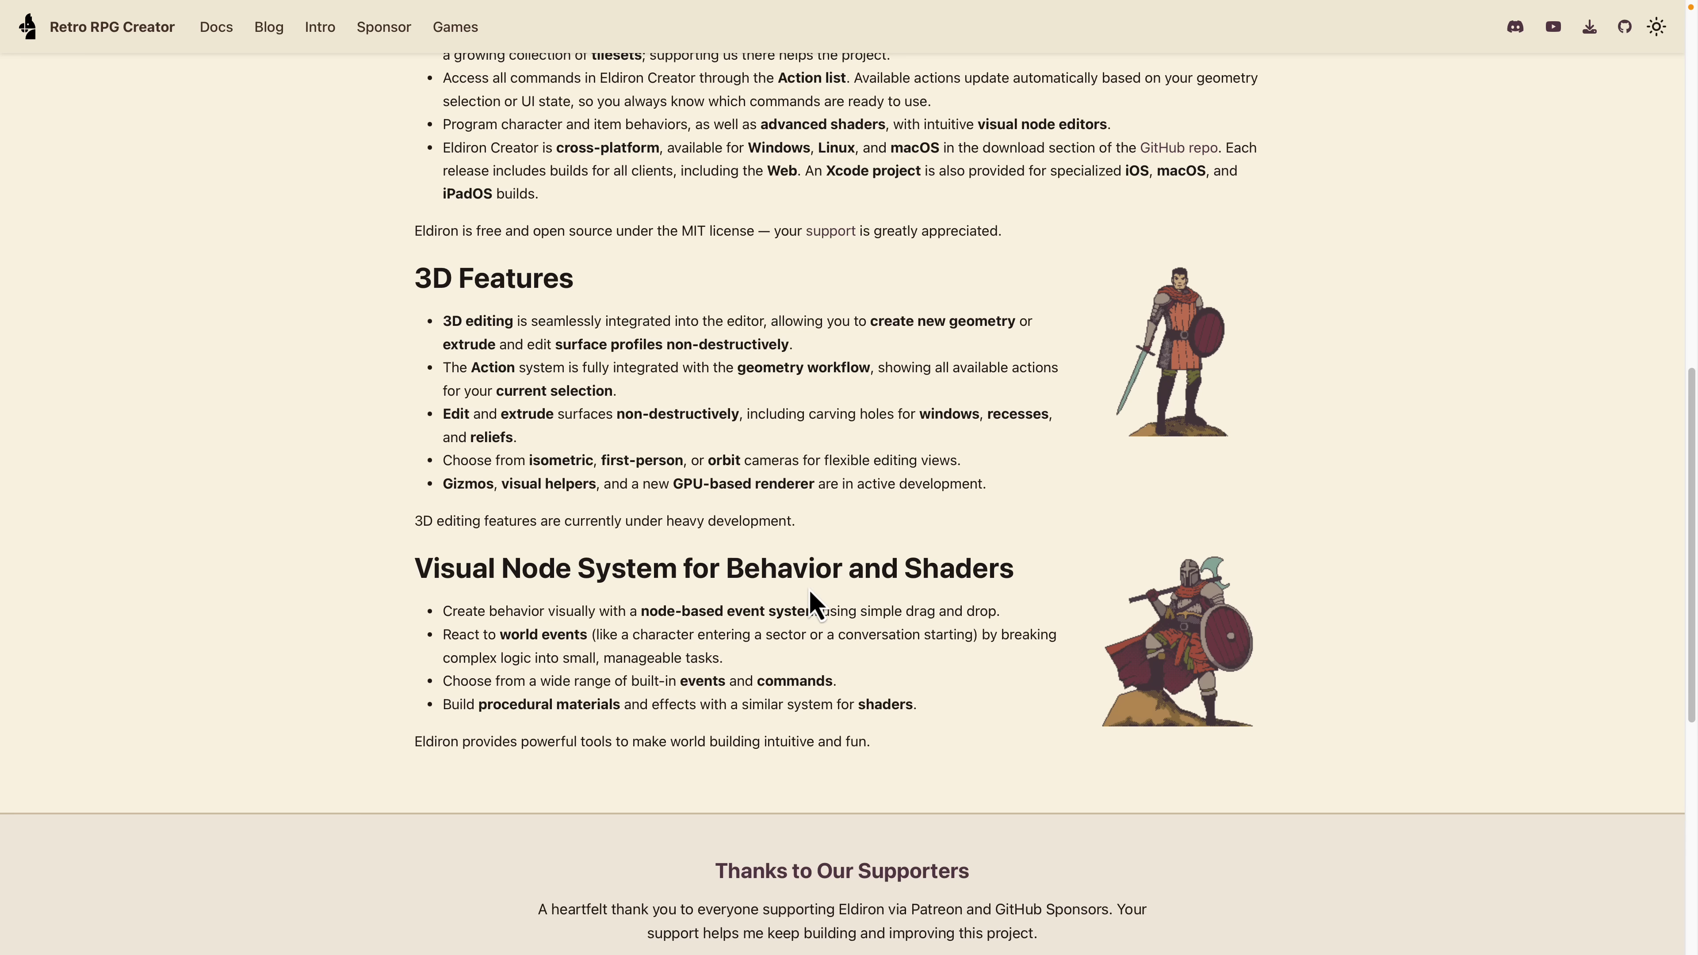
{"action": "scroll", "coordinate": [811, 605], "scroll_direction": "down", "scroll_amount": 2}
{"action": "scroll", "coordinate": [808, 585], "scroll_direction": "up", "scroll_amount": 15}
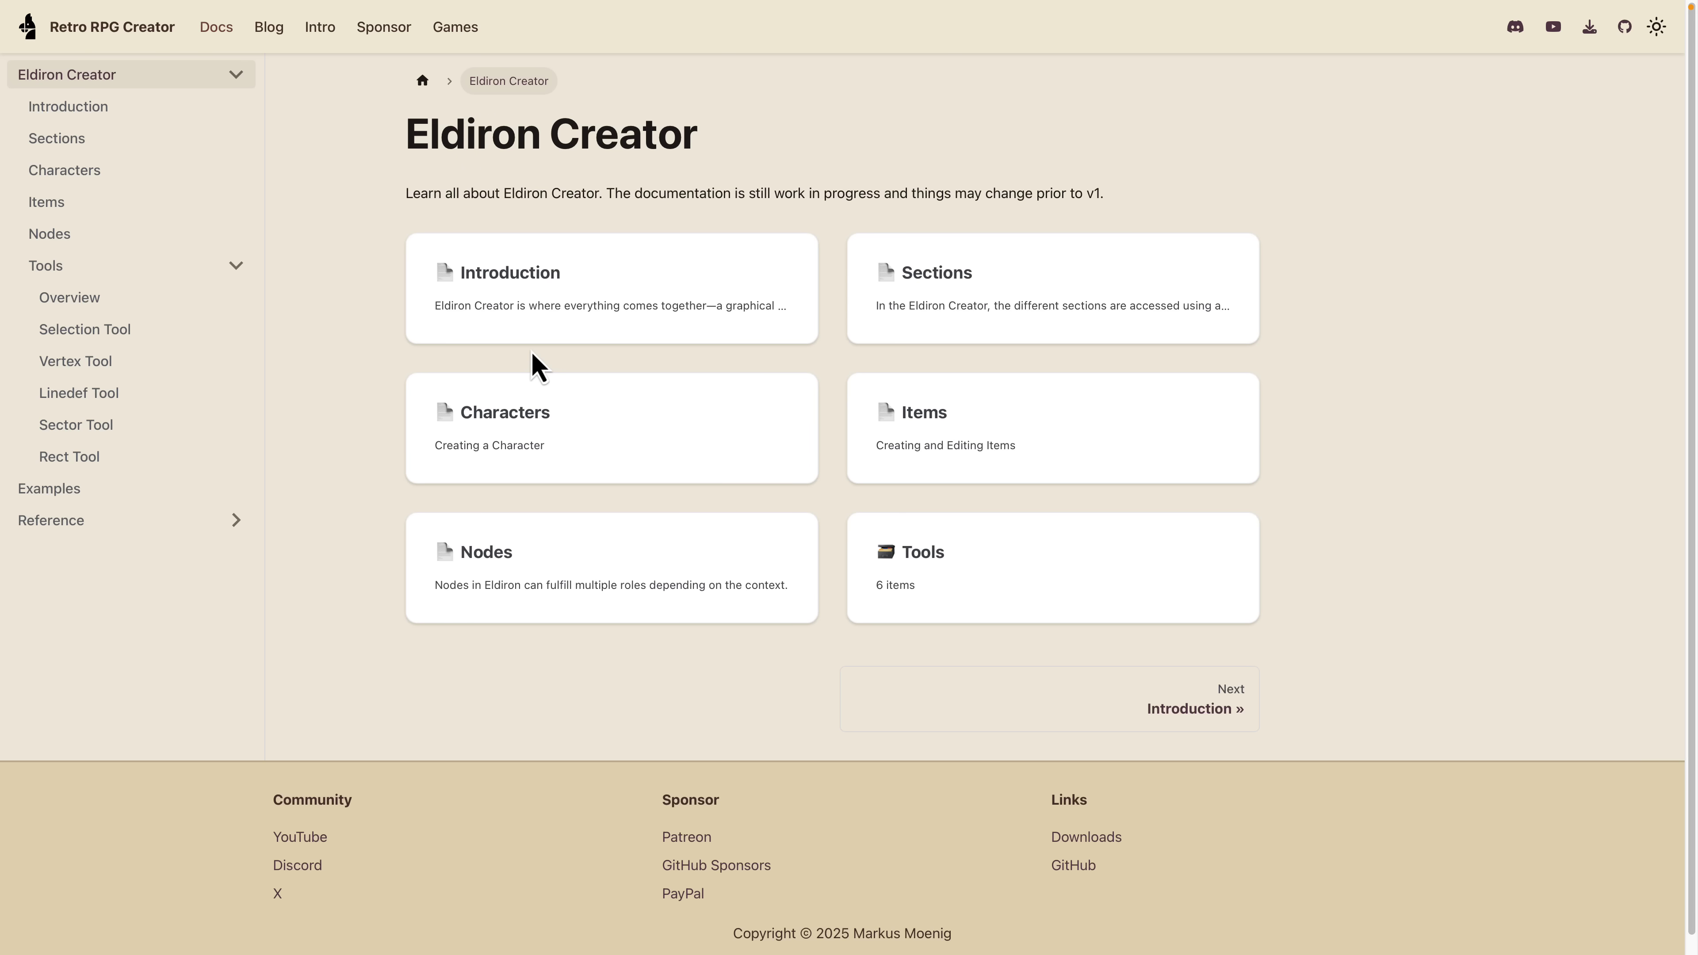
{"action": "key", "text": "ctrl+Right"}
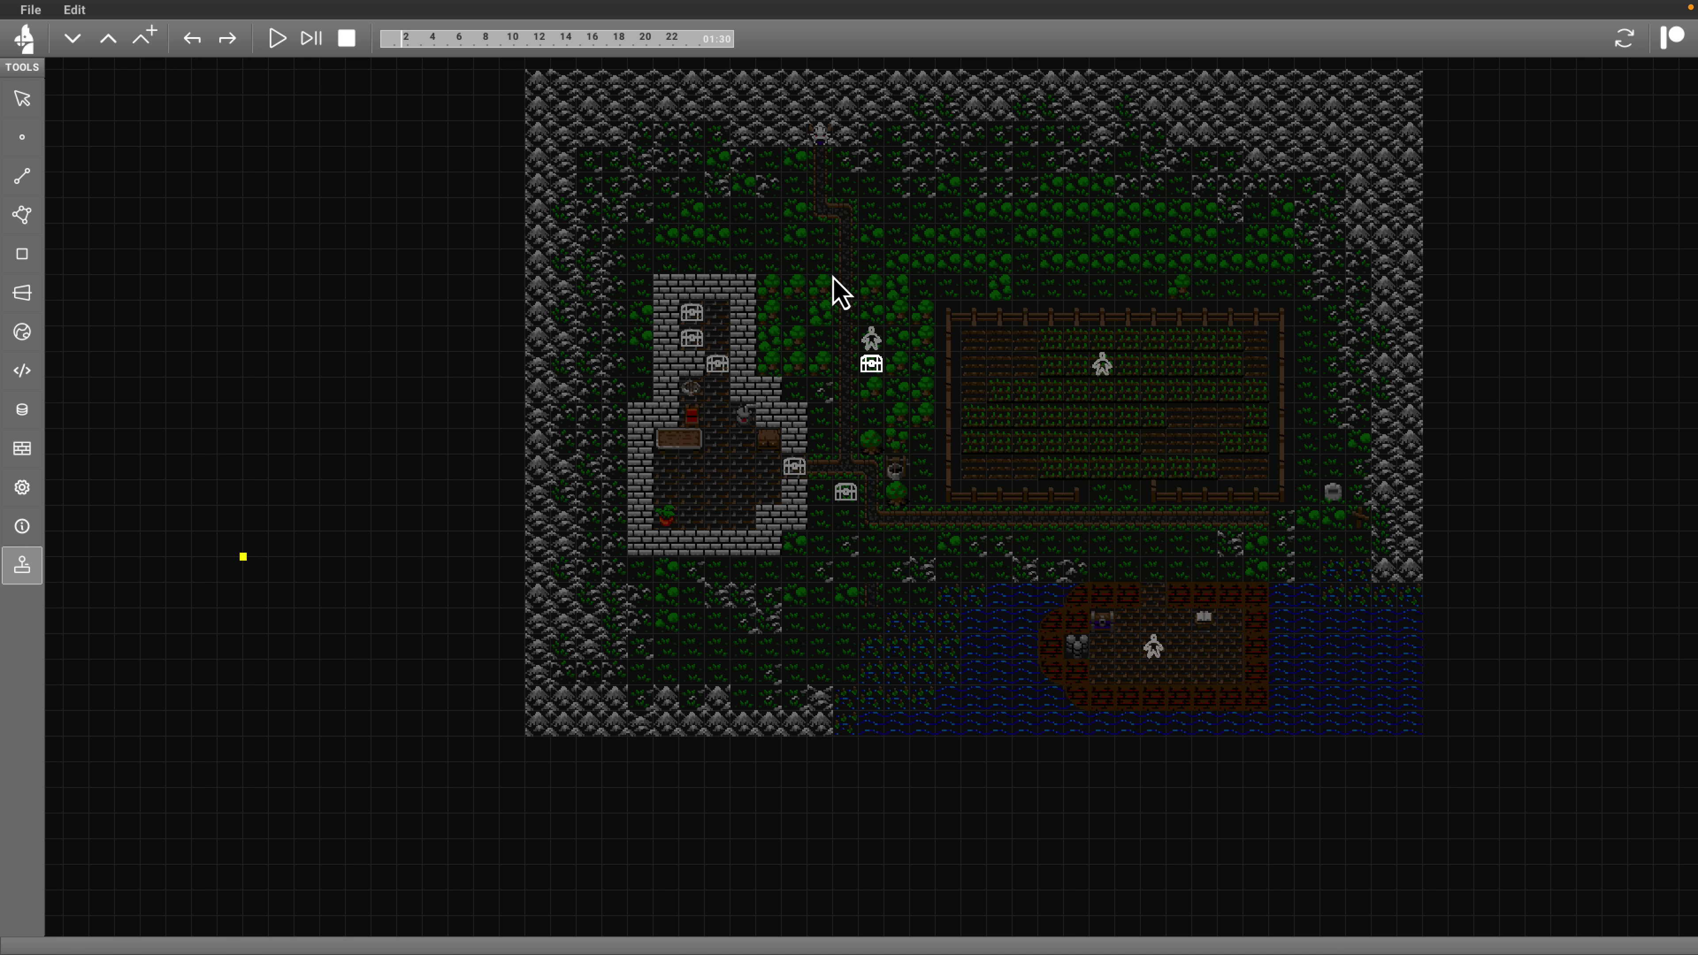
Start the game and walk the player from the dock past the sign toward the vendor
{"action": "left_click", "coordinate": [280, 42]}
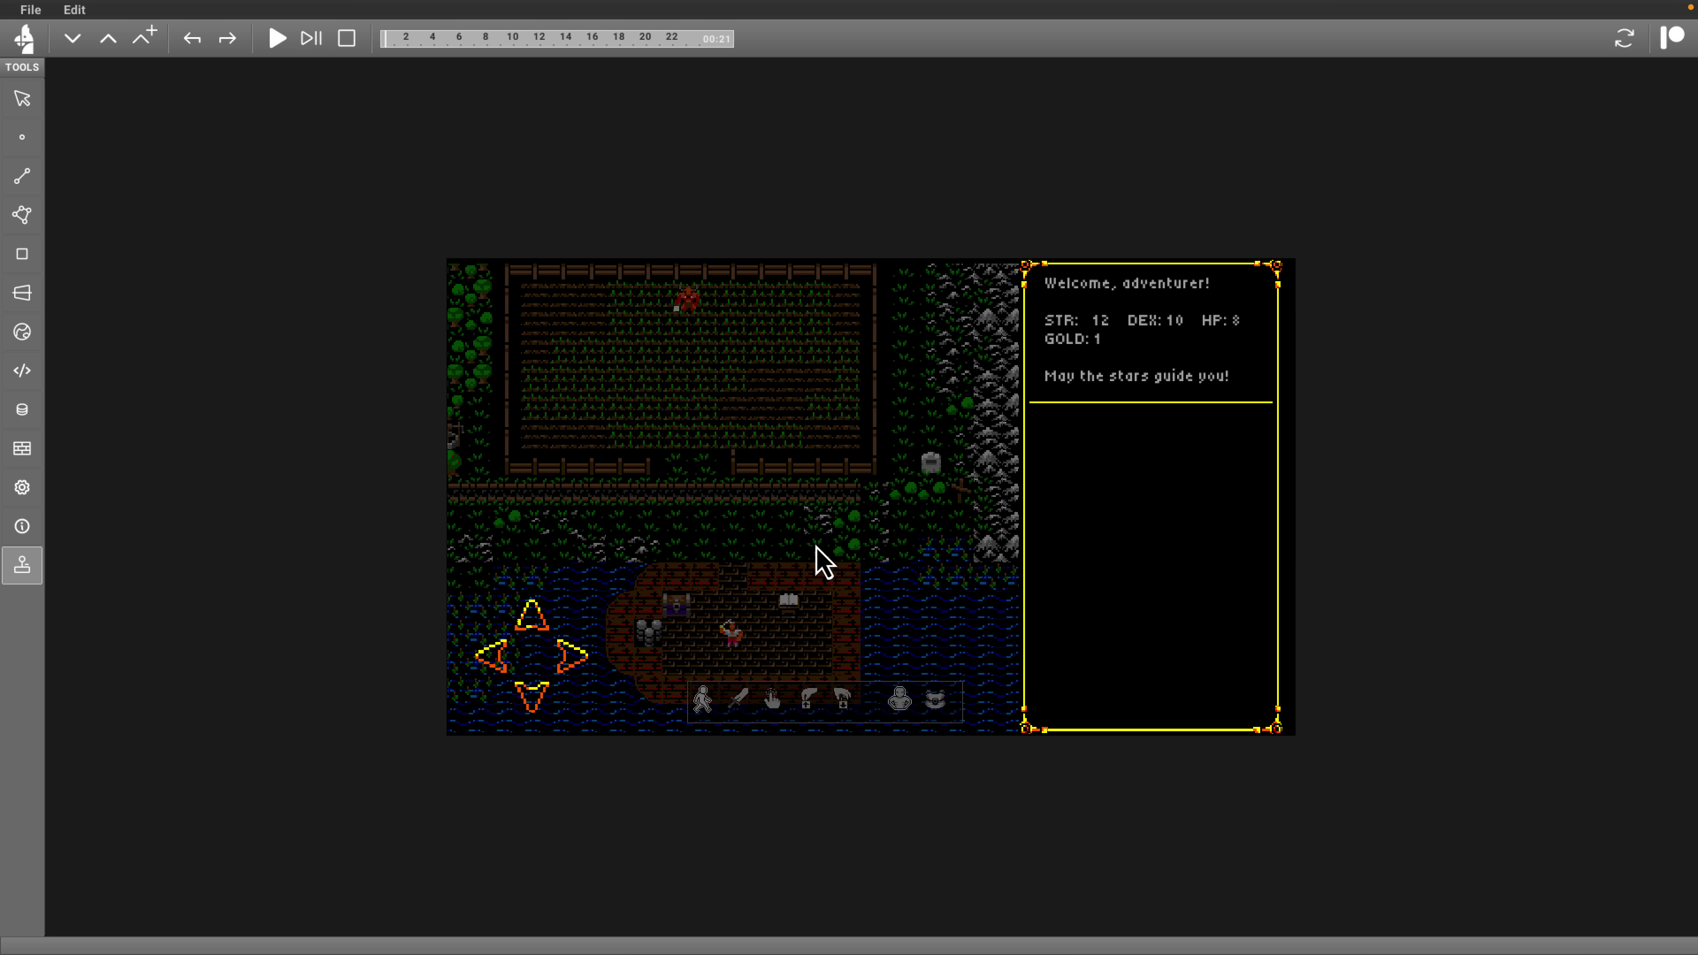
{"action": "left_click", "coordinate": [547, 623]}
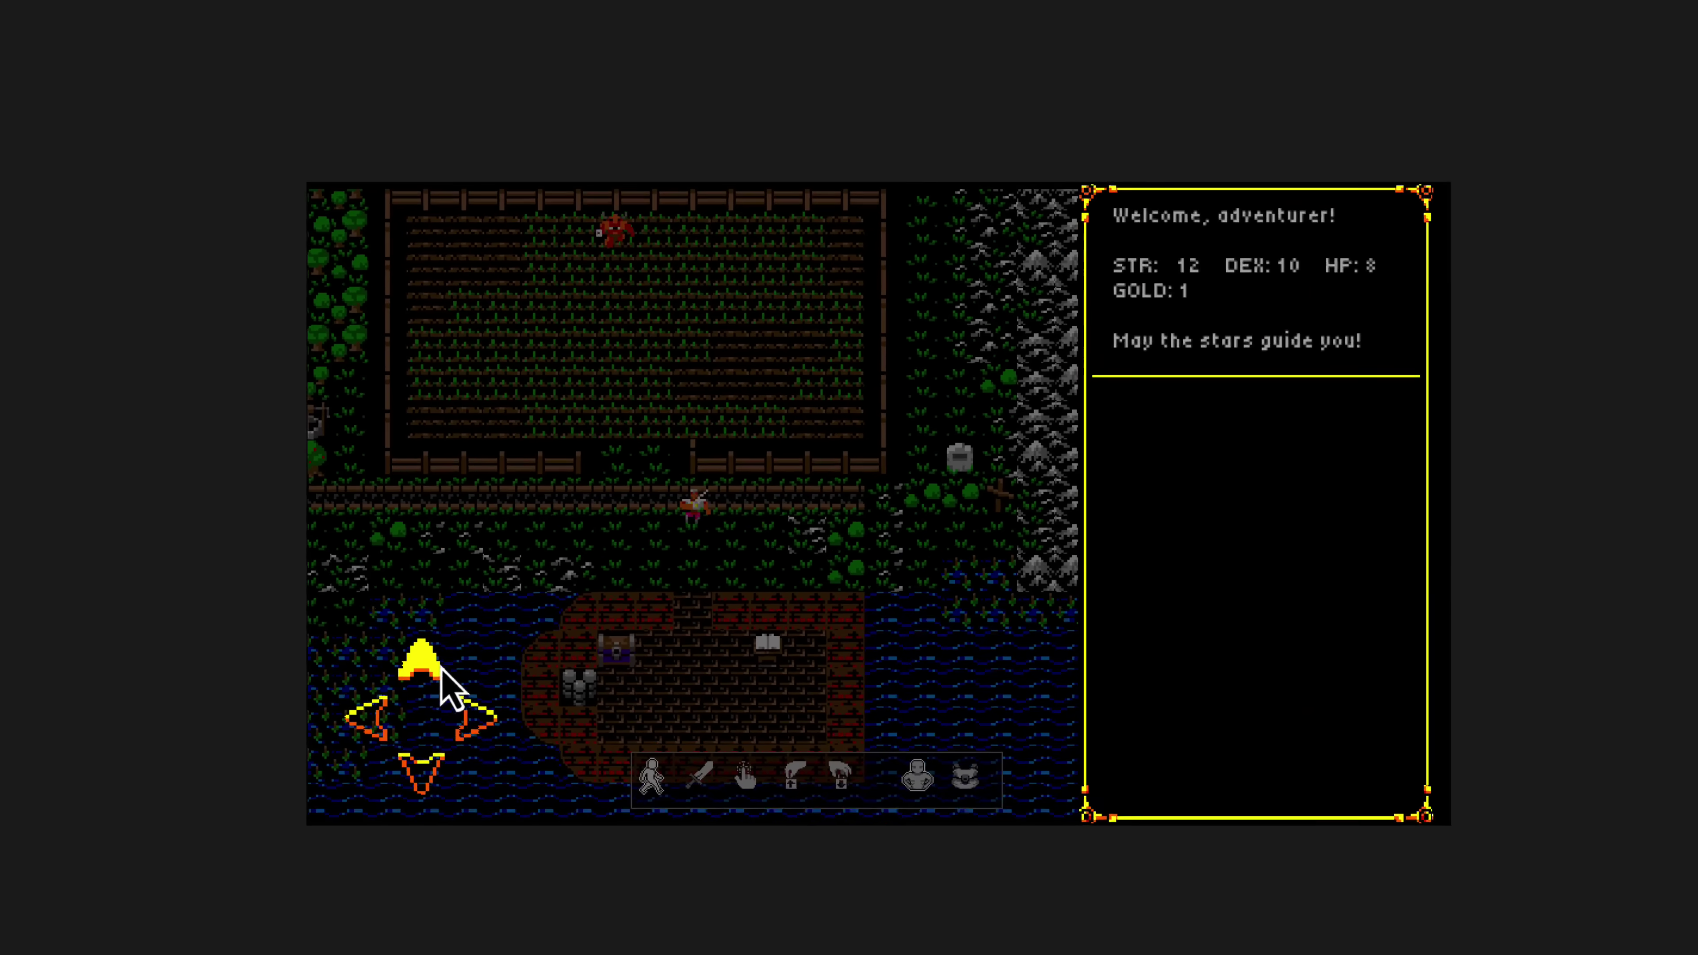
{"action": "key", "text": "Left"}
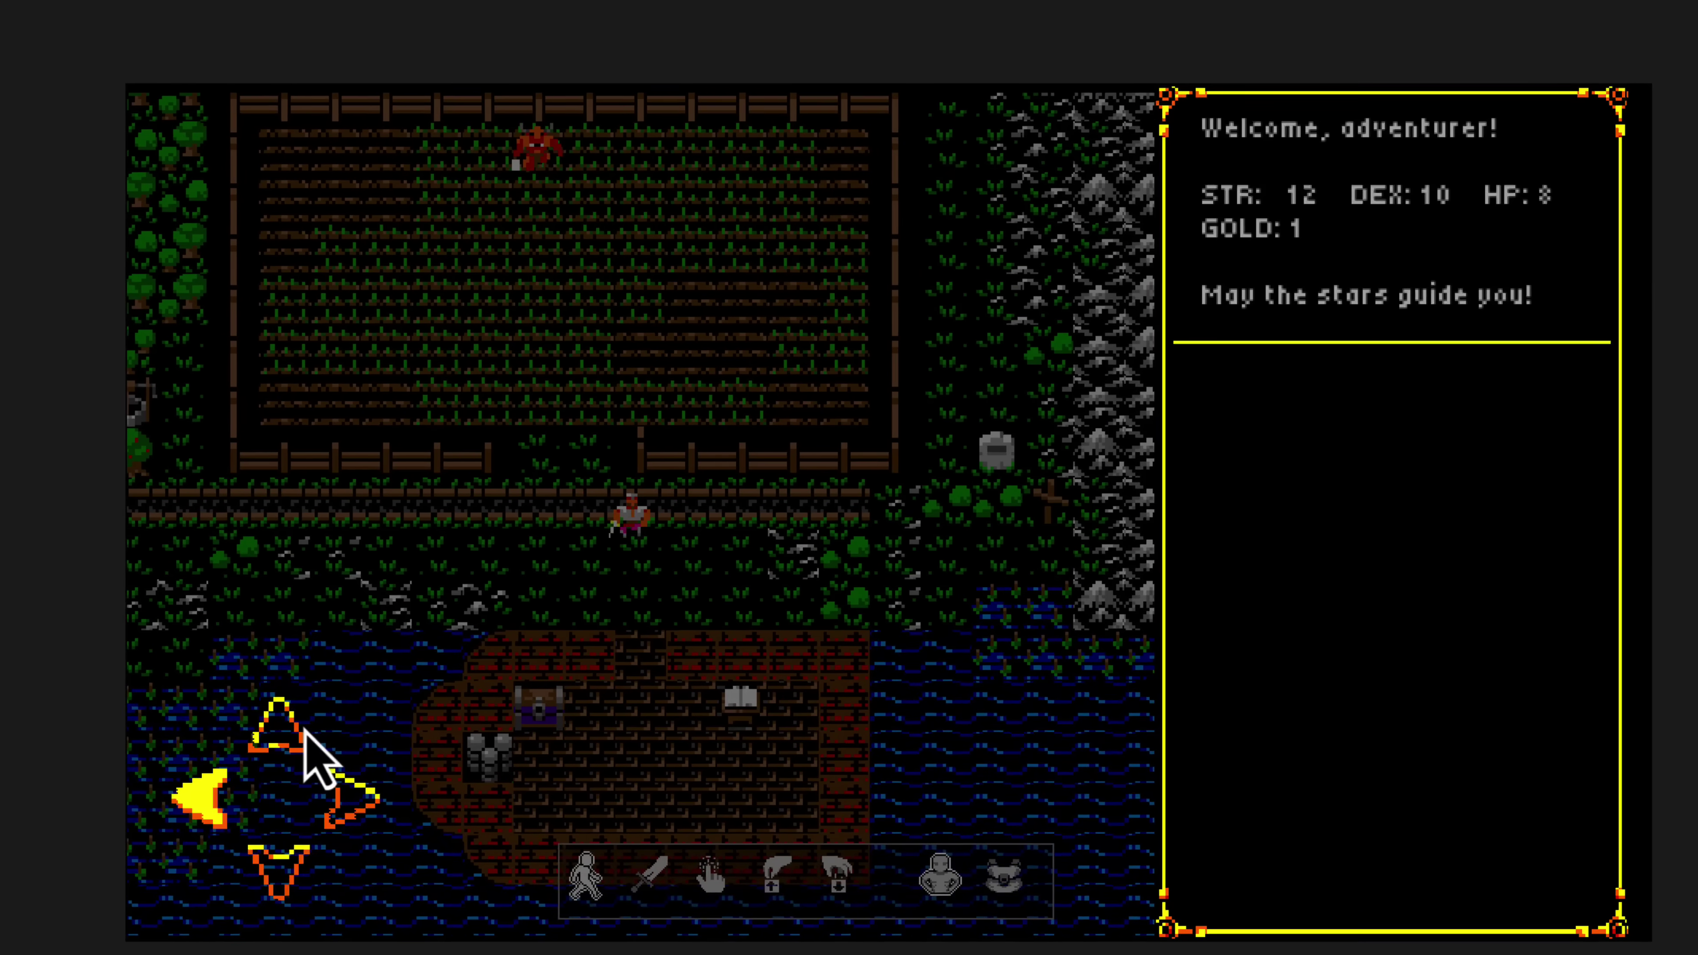
{"action": "key", "text": "Left"}
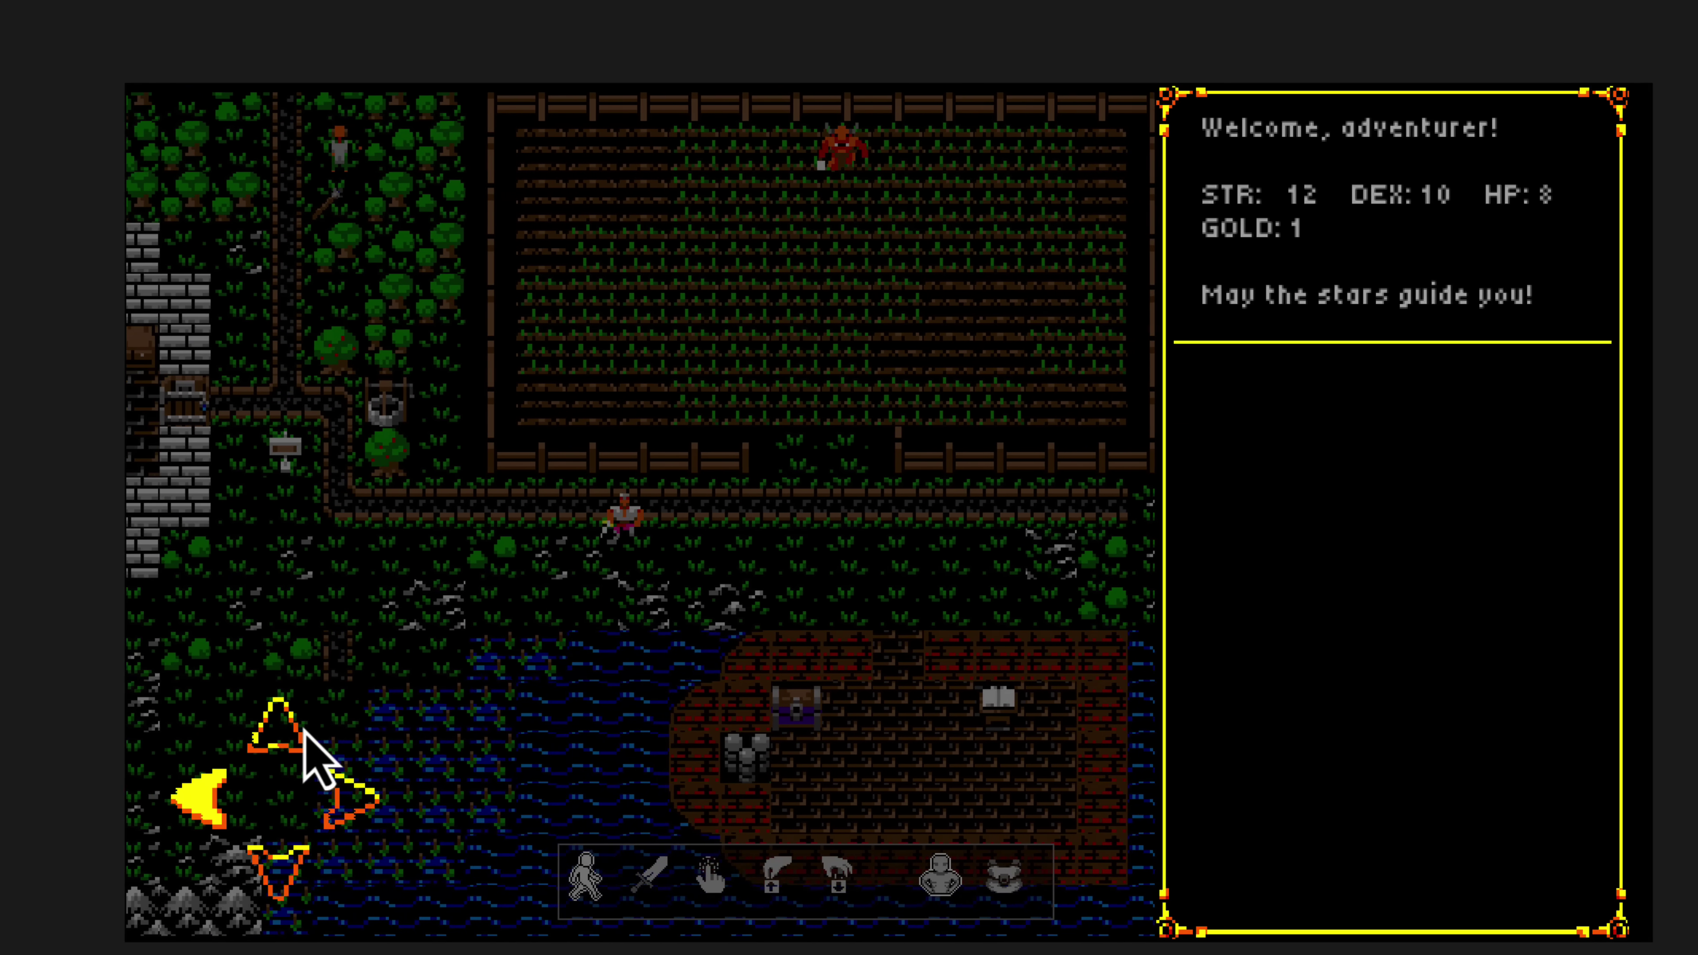
{"action": "key", "text": "Left"}
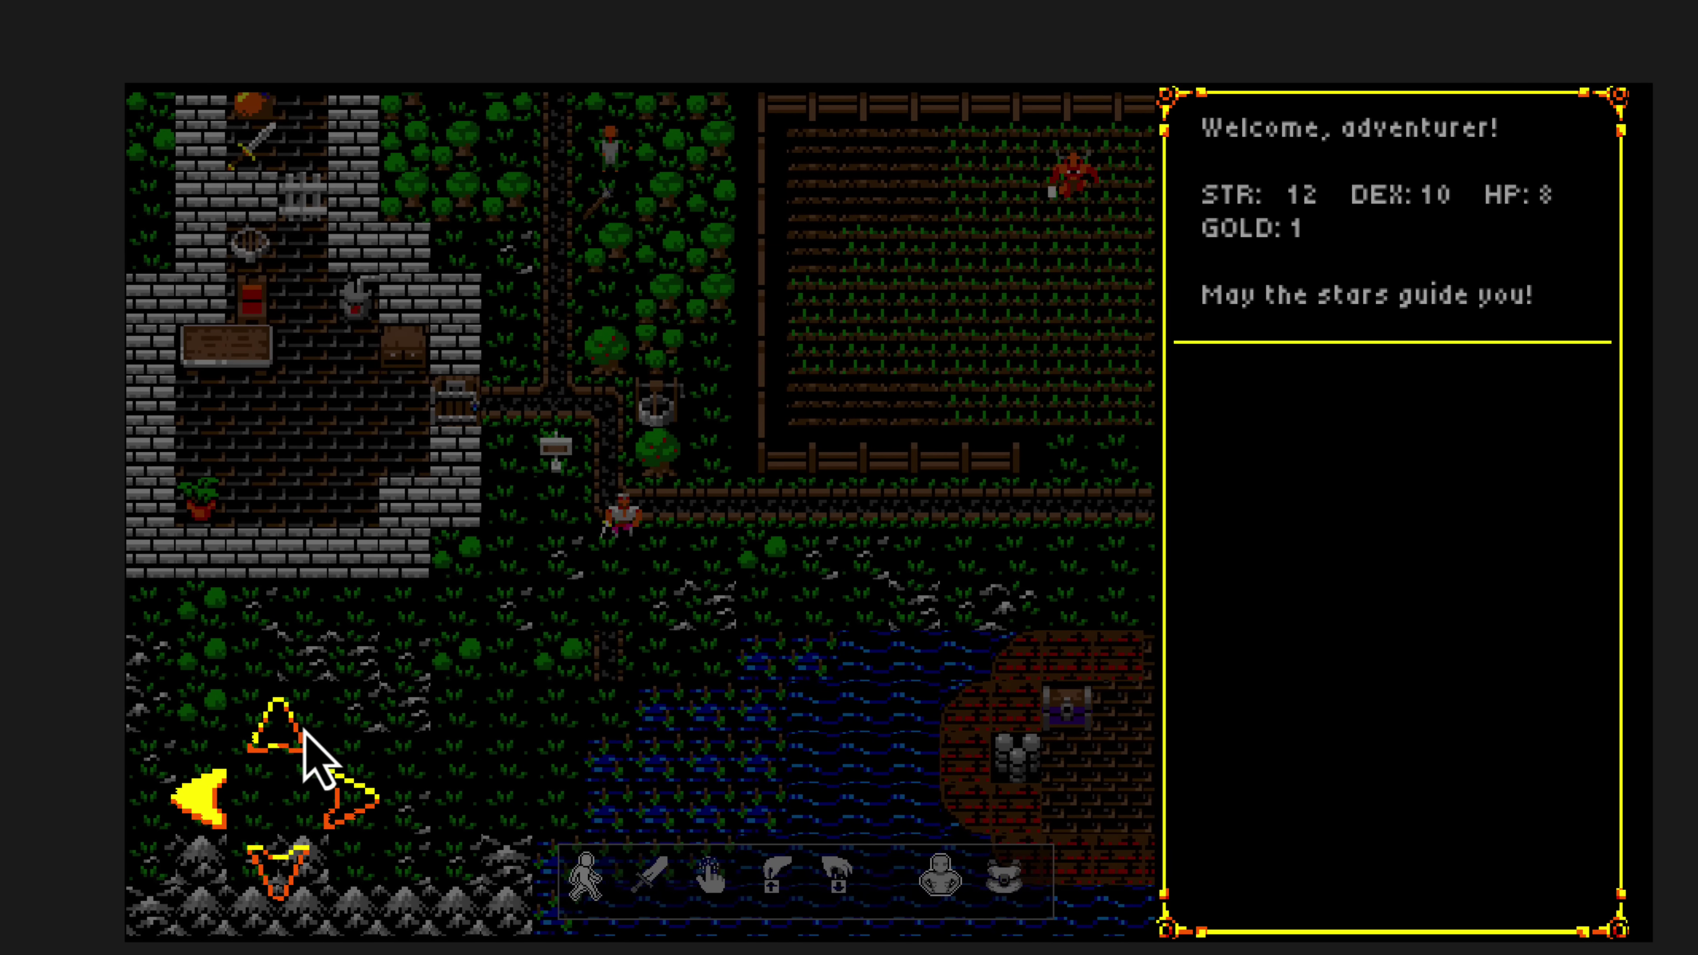
{"action": "key", "text": "Up"}
{"action": "key", "text": "Right"}
{"action": "key", "text": "Up"}
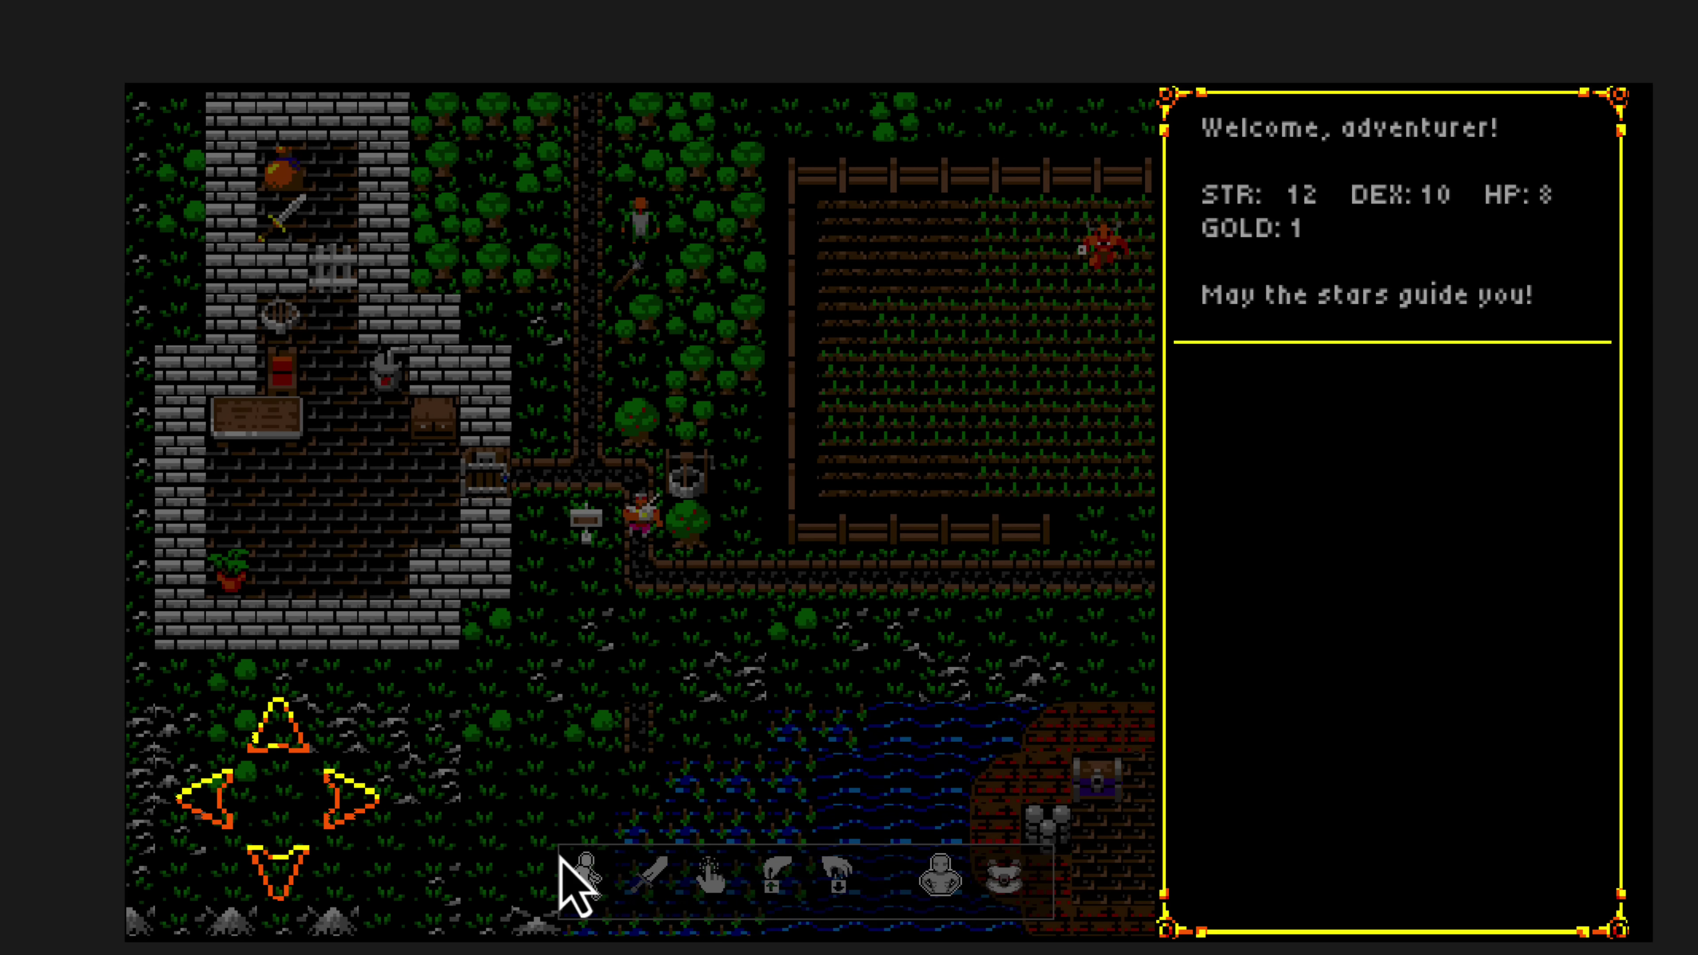
{"action": "key", "text": "Left"}
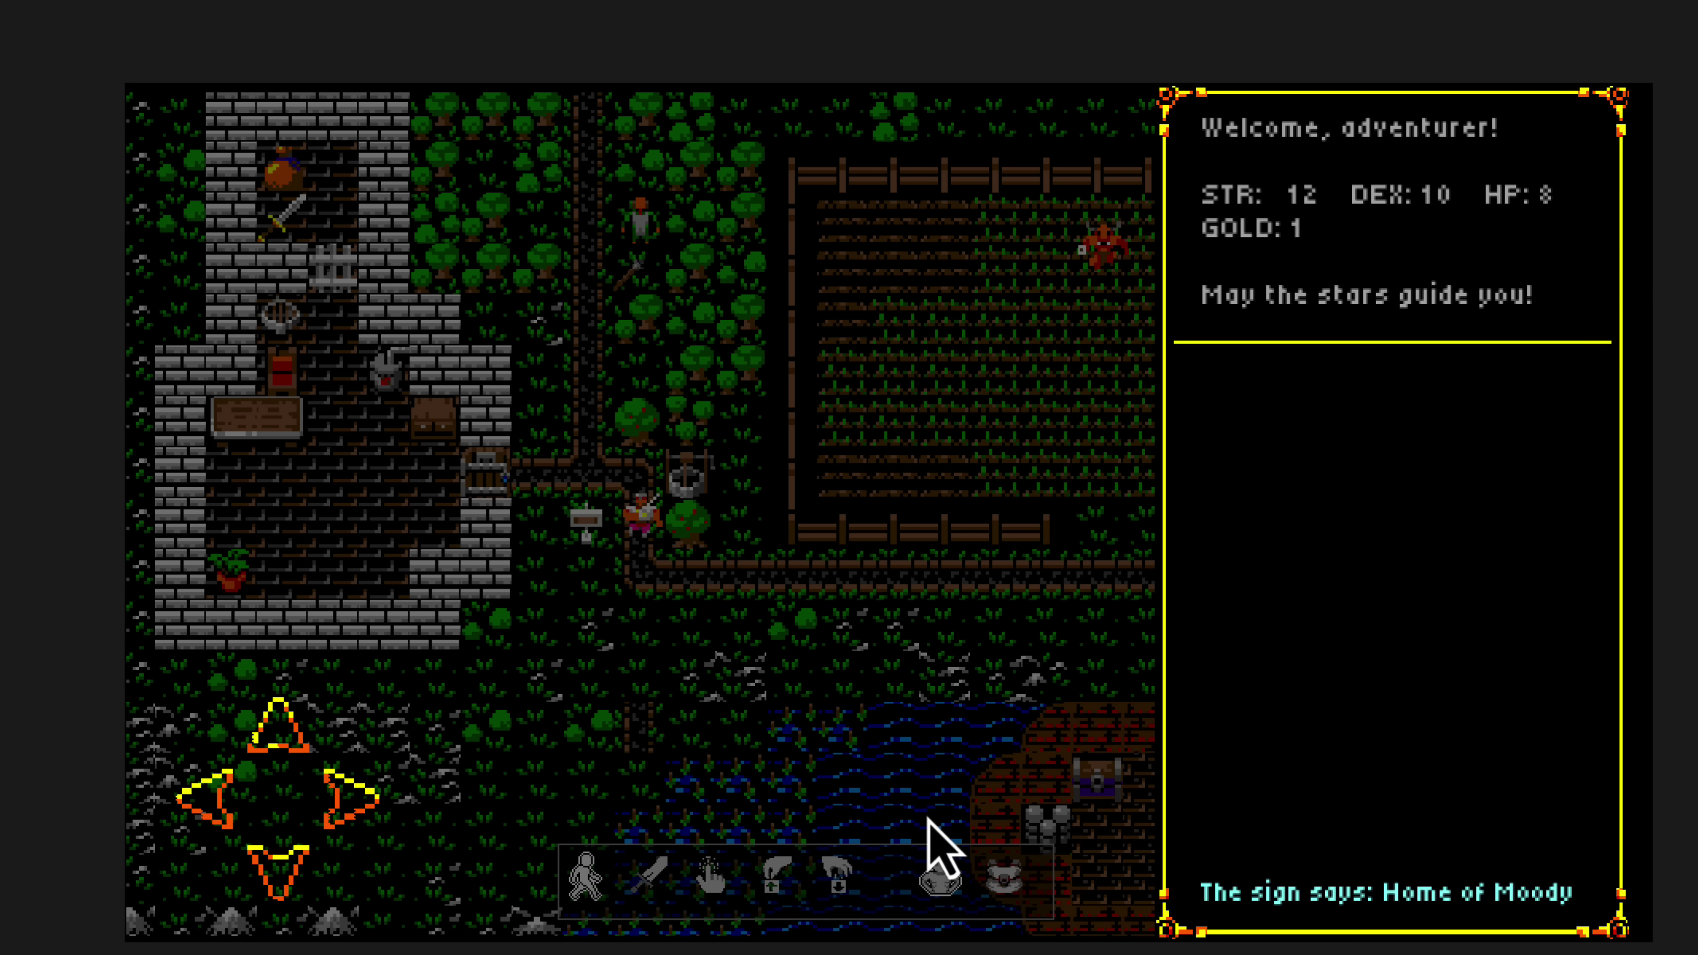
{"action": "key", "text": "Up"}
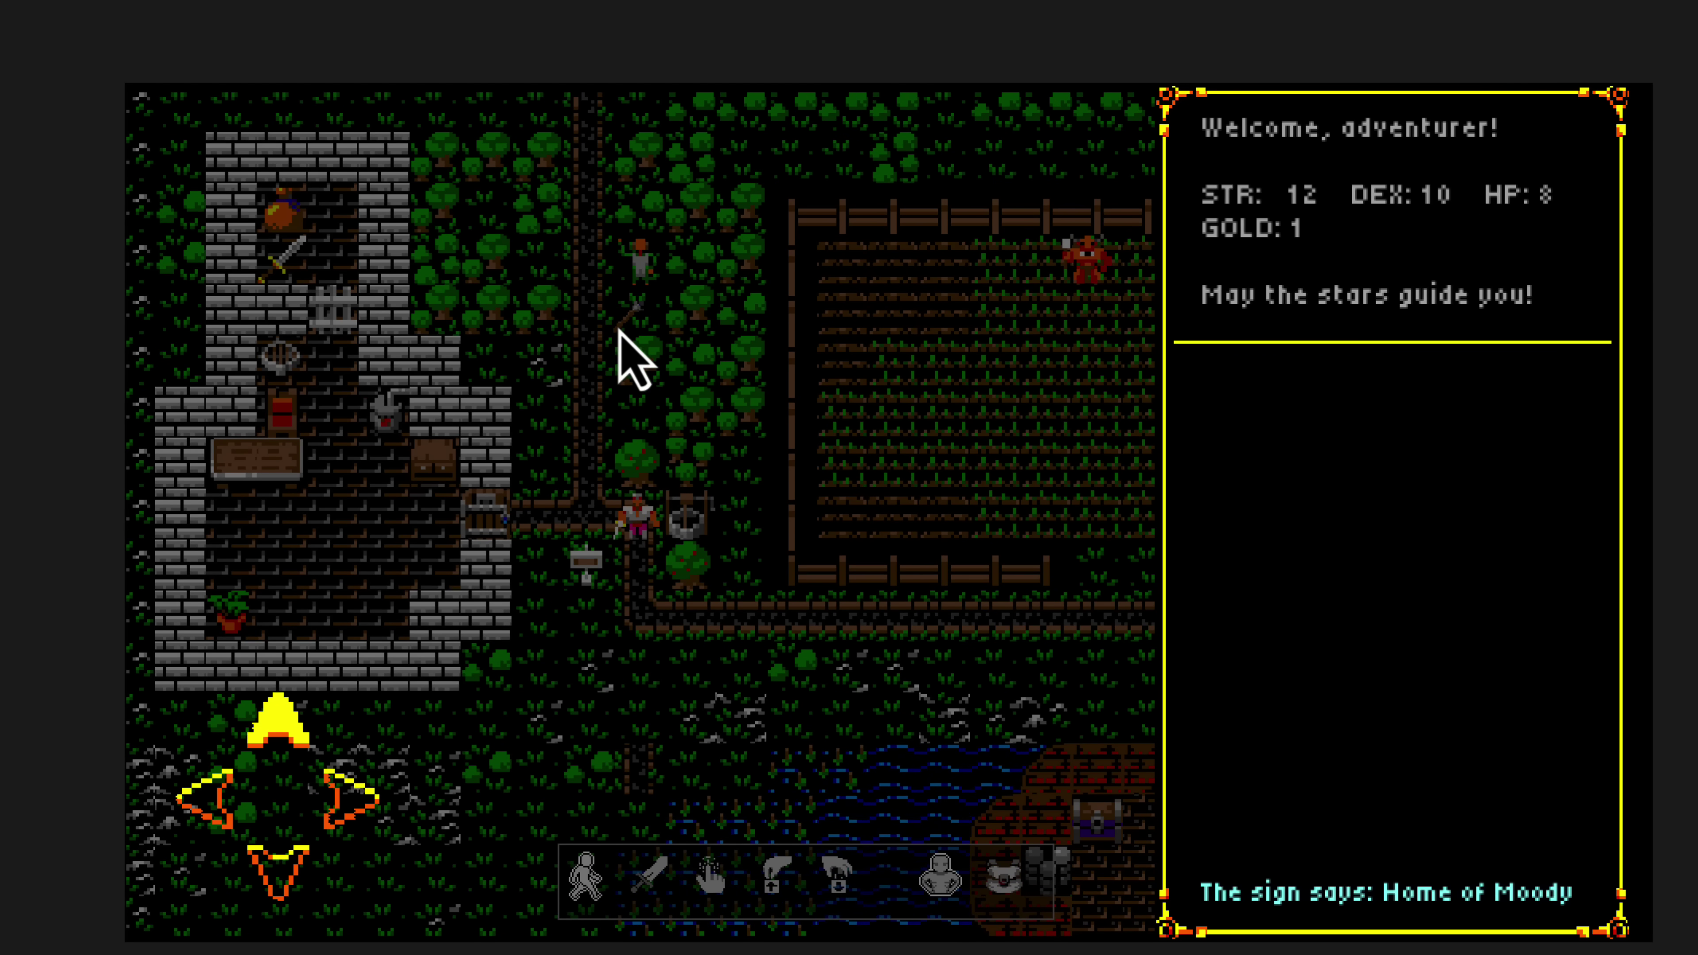
{"action": "key", "text": "Up"}
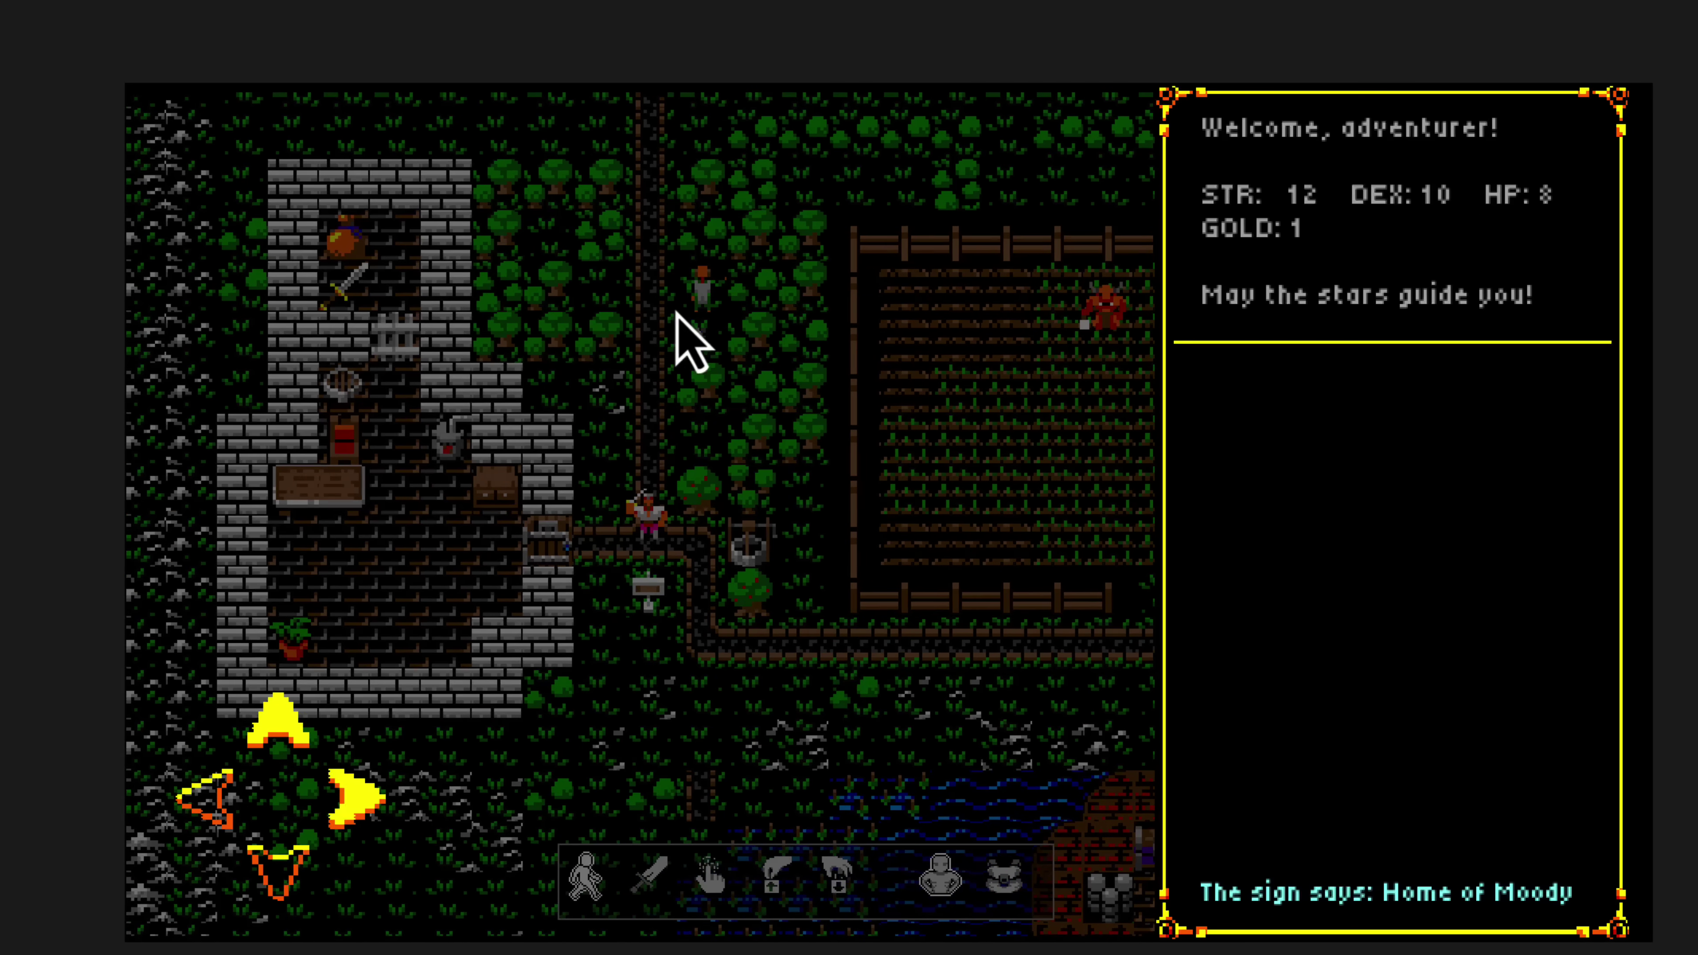
{"action": "key", "text": "Up"}
{"action": "key", "text": "Up"}
{"action": "key", "text": "Up"}
{"action": "key", "text": "Up"}
{"action": "key", "text": "Up"}
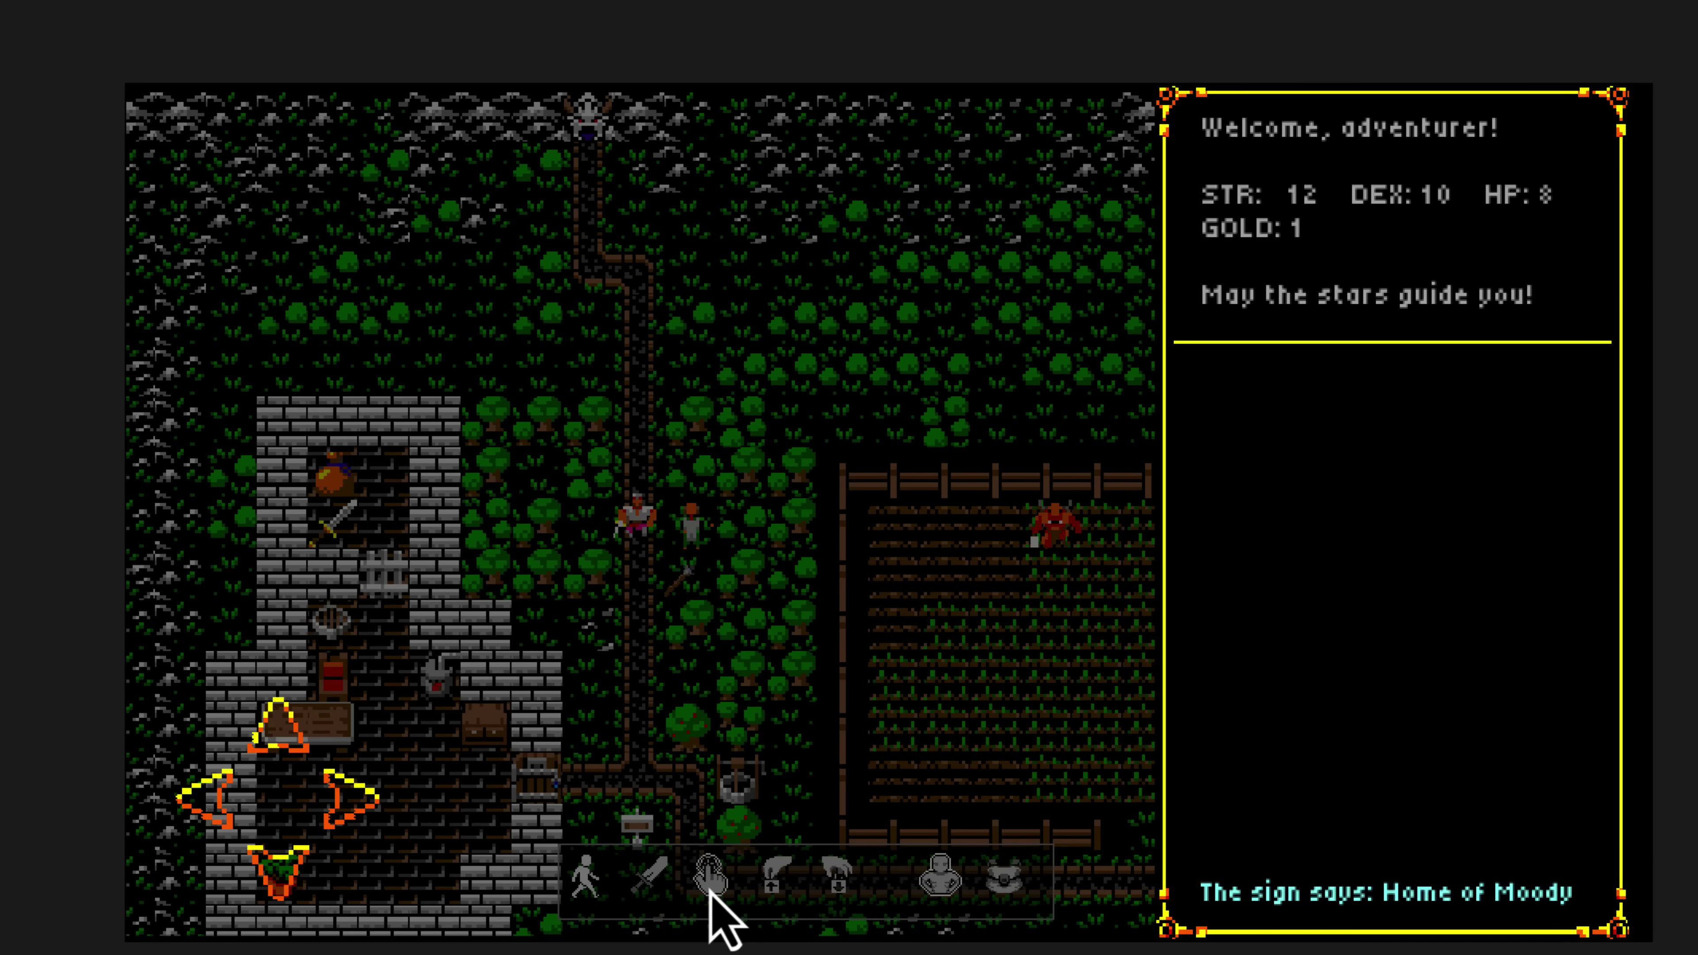
Talk to vendor Moody, buy a Torch for 1 gold, and check it in the bag
{"action": "left_click", "coordinate": [691, 552]}
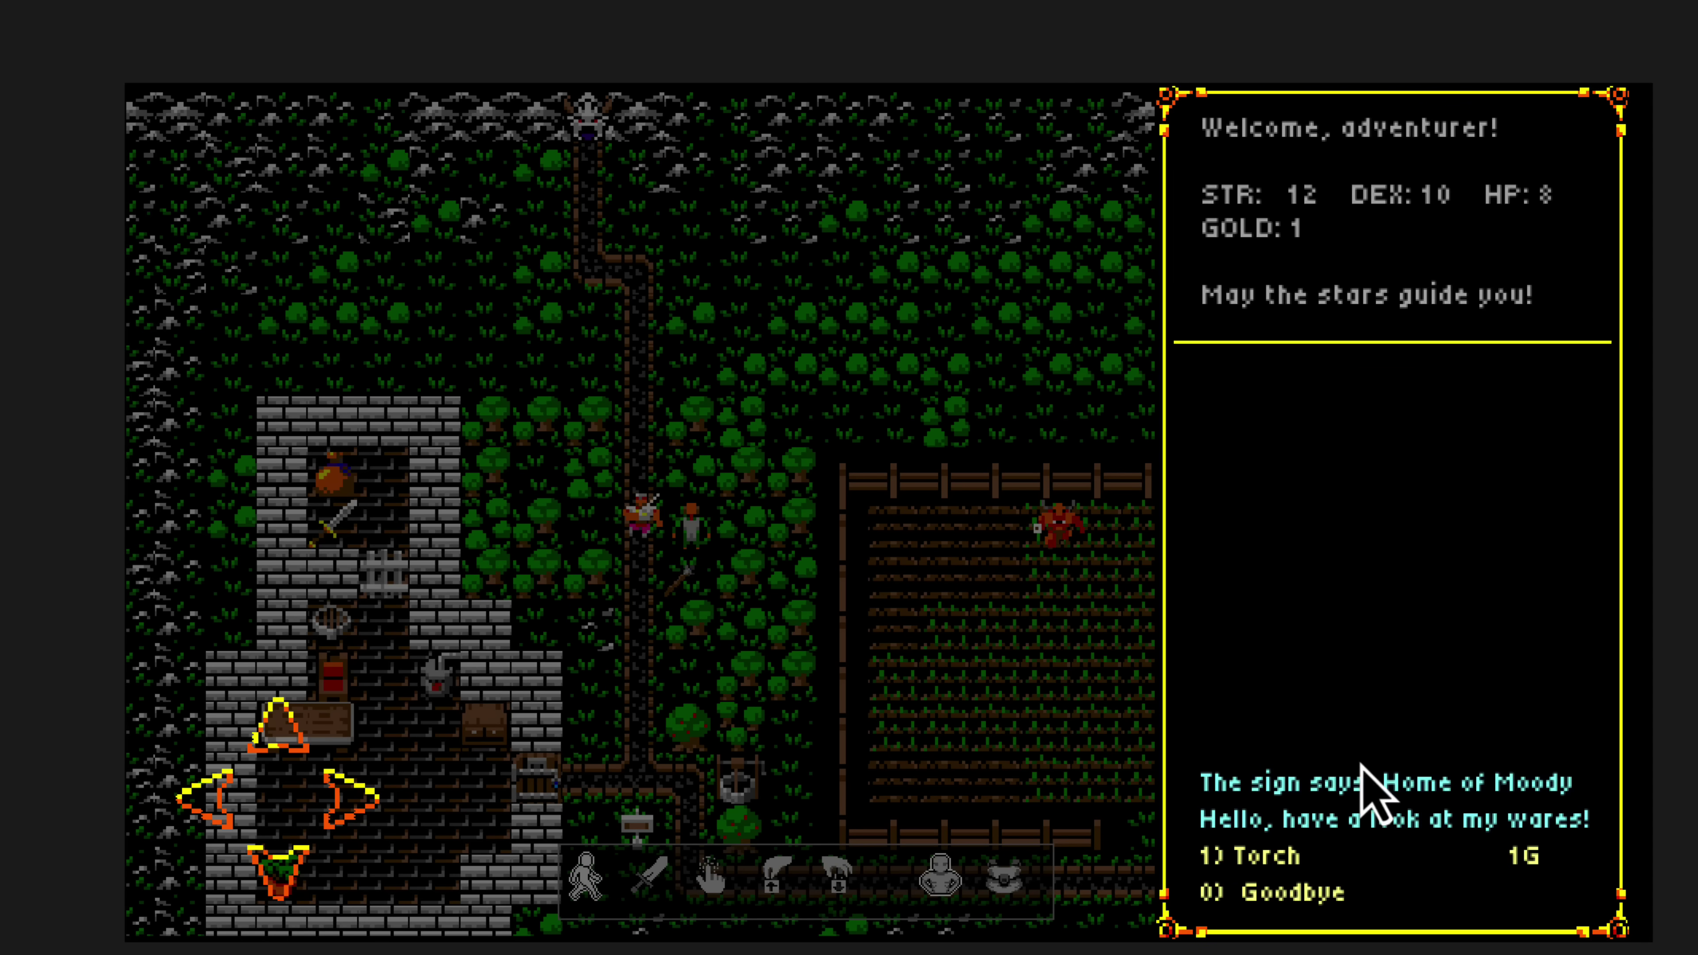
{"action": "left_click", "coordinate": [1287, 851]}
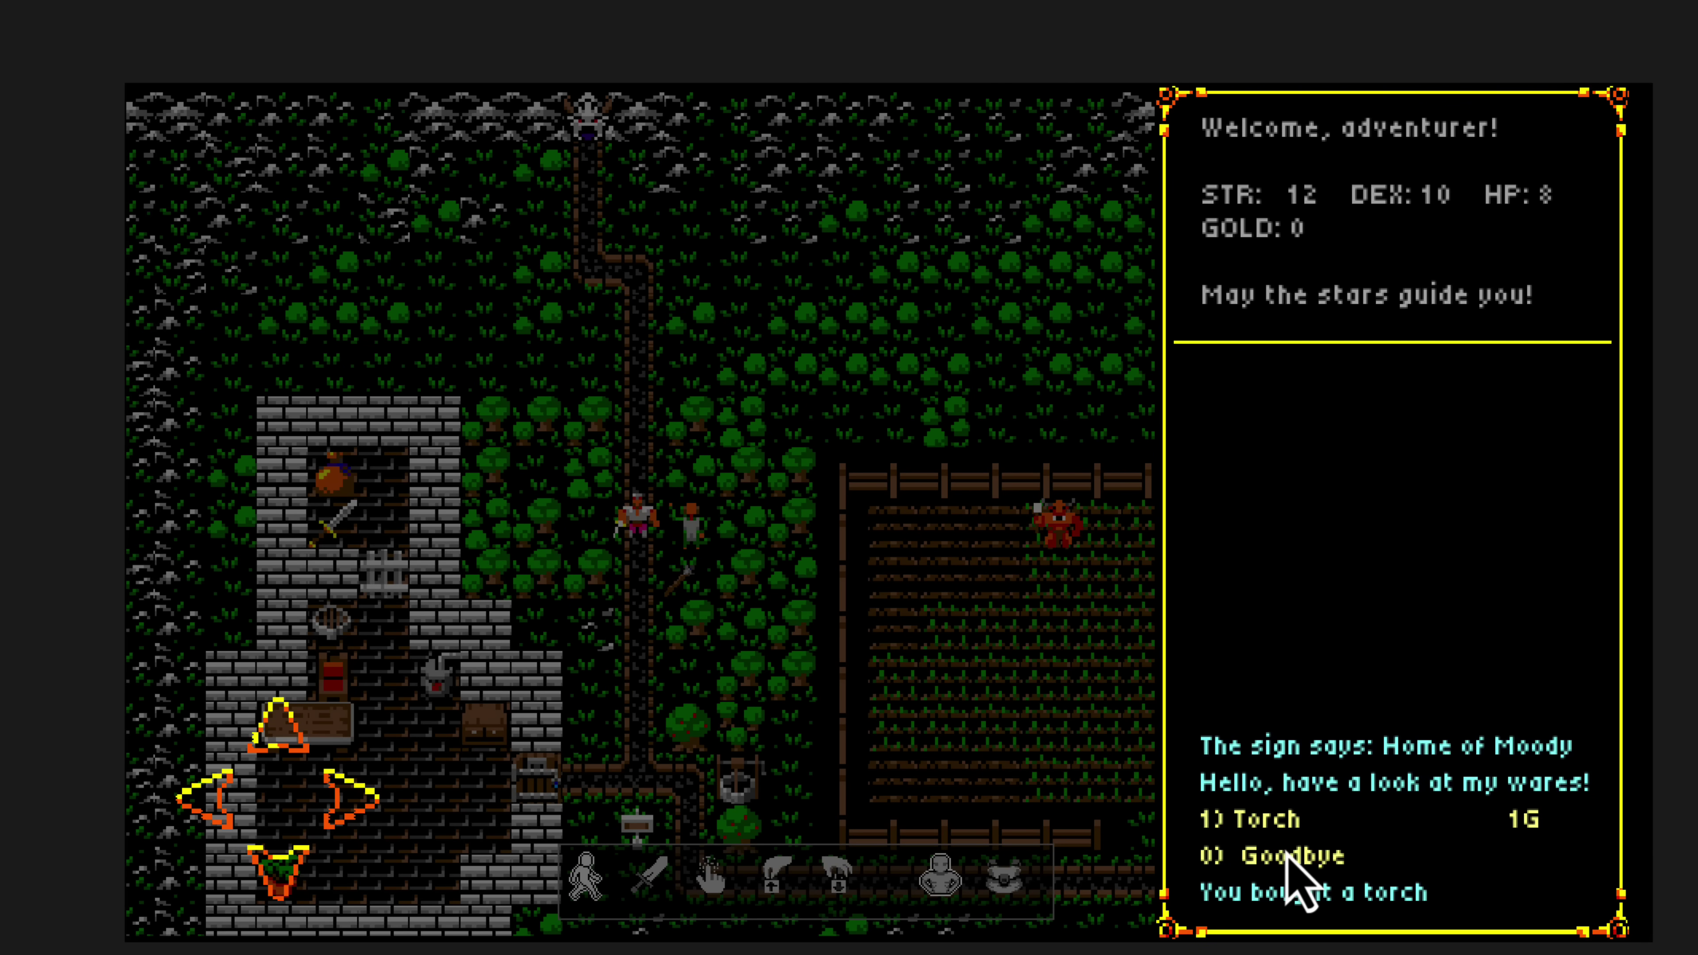
{"action": "left_click", "coordinate": [1278, 858]}
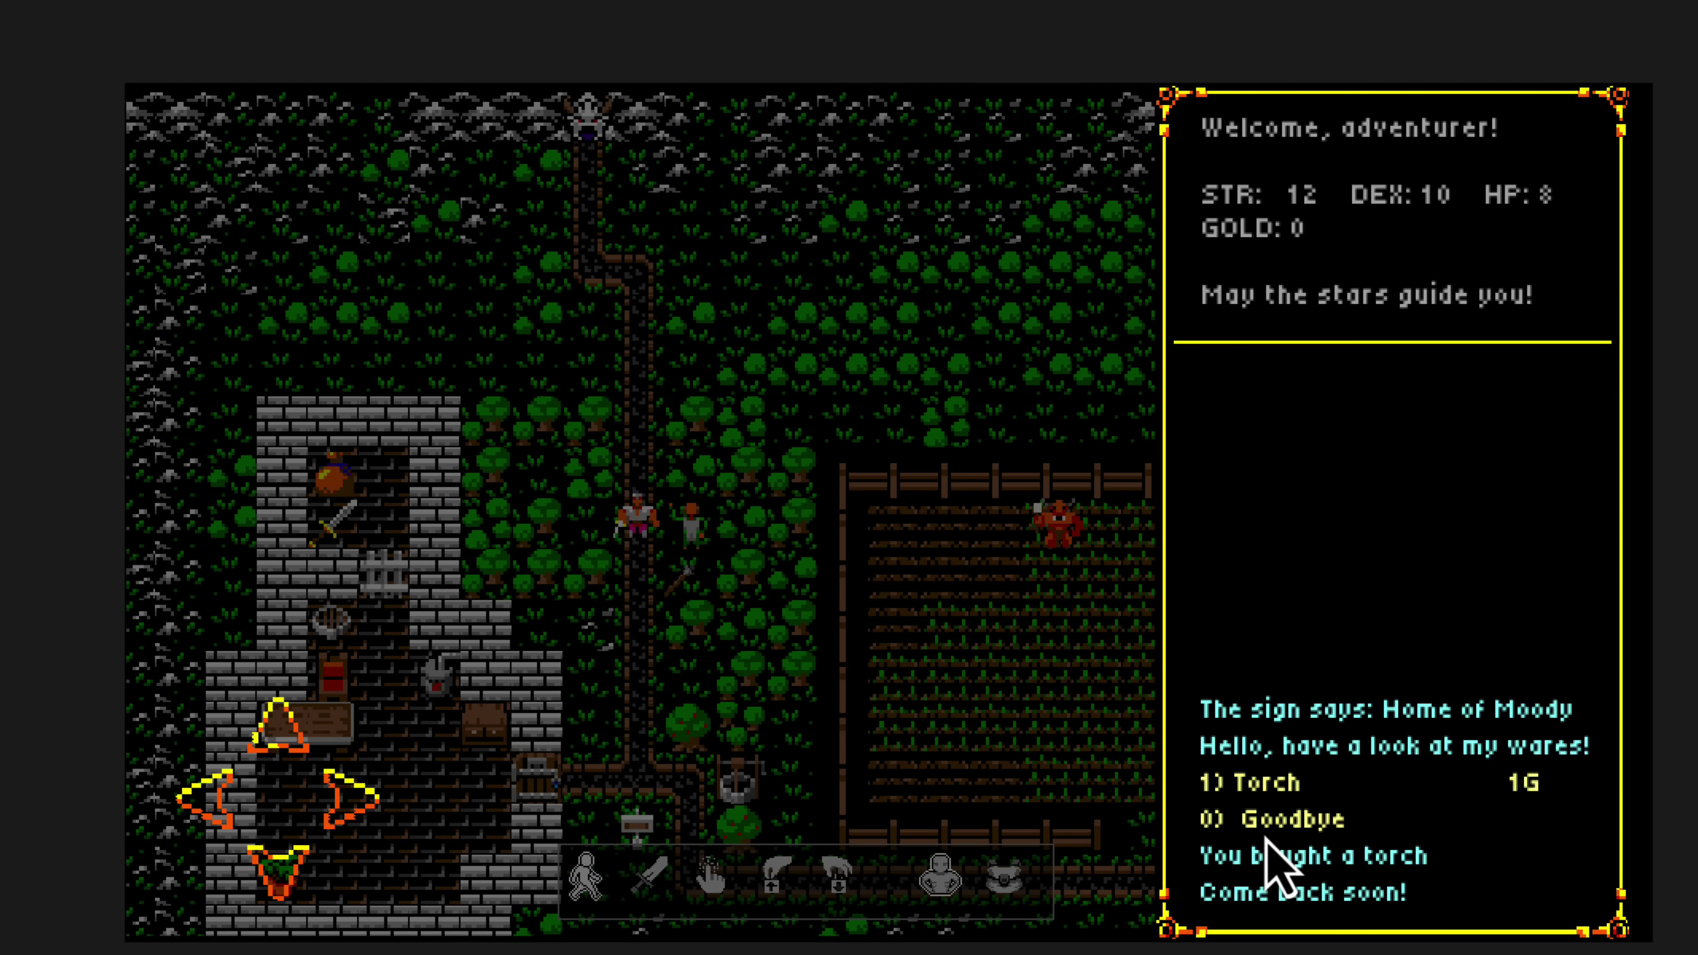
{"action": "key", "text": "Down"}
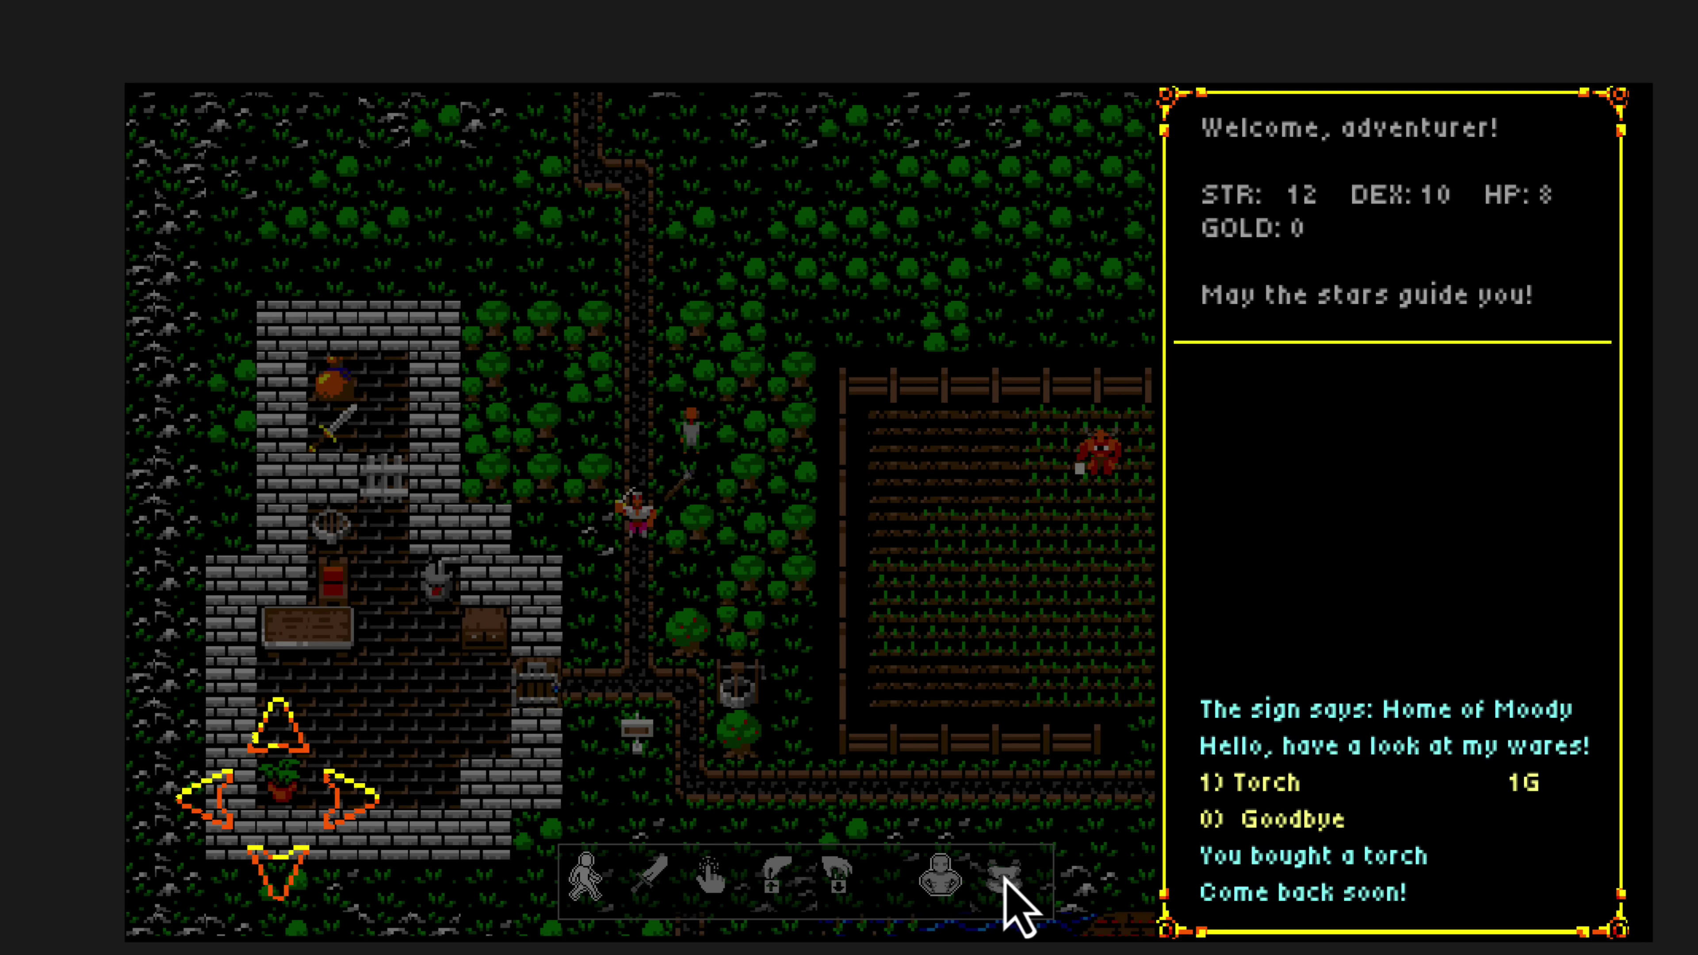
{"action": "left_click", "coordinate": [1004, 875]}
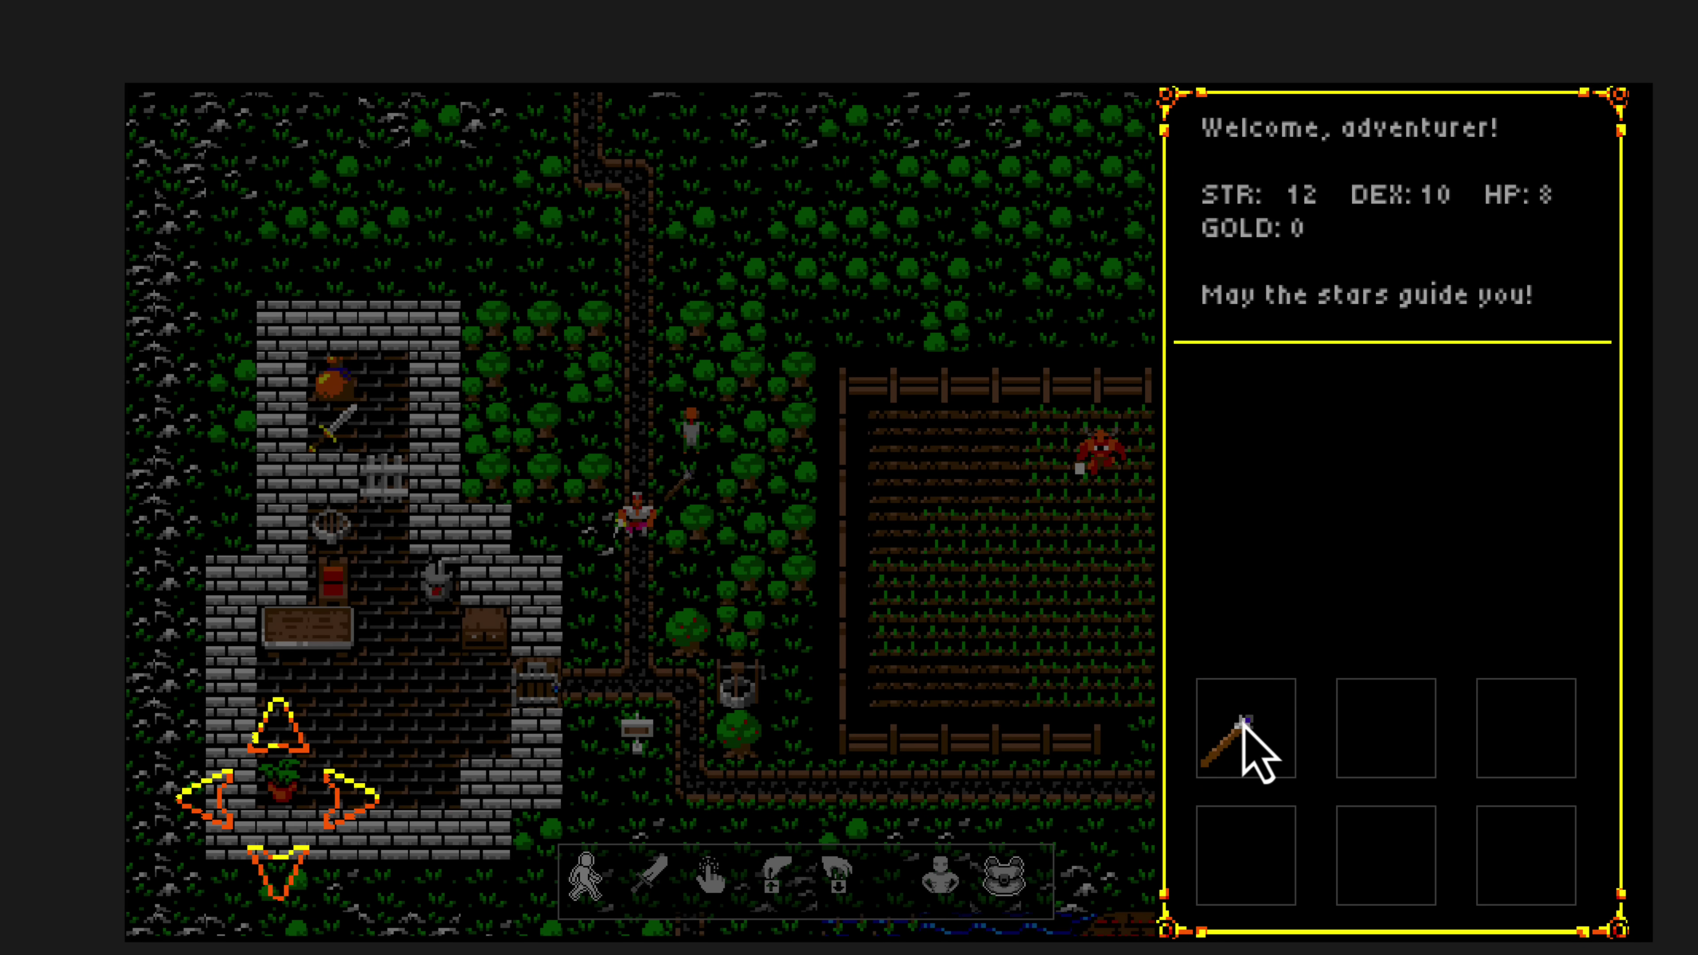
Walk a few more steps, then stop the game and return to the Selection tool
{"action": "key", "text": "Down"}
{"action": "key", "text": "Down"}
{"action": "key", "text": "Down"}
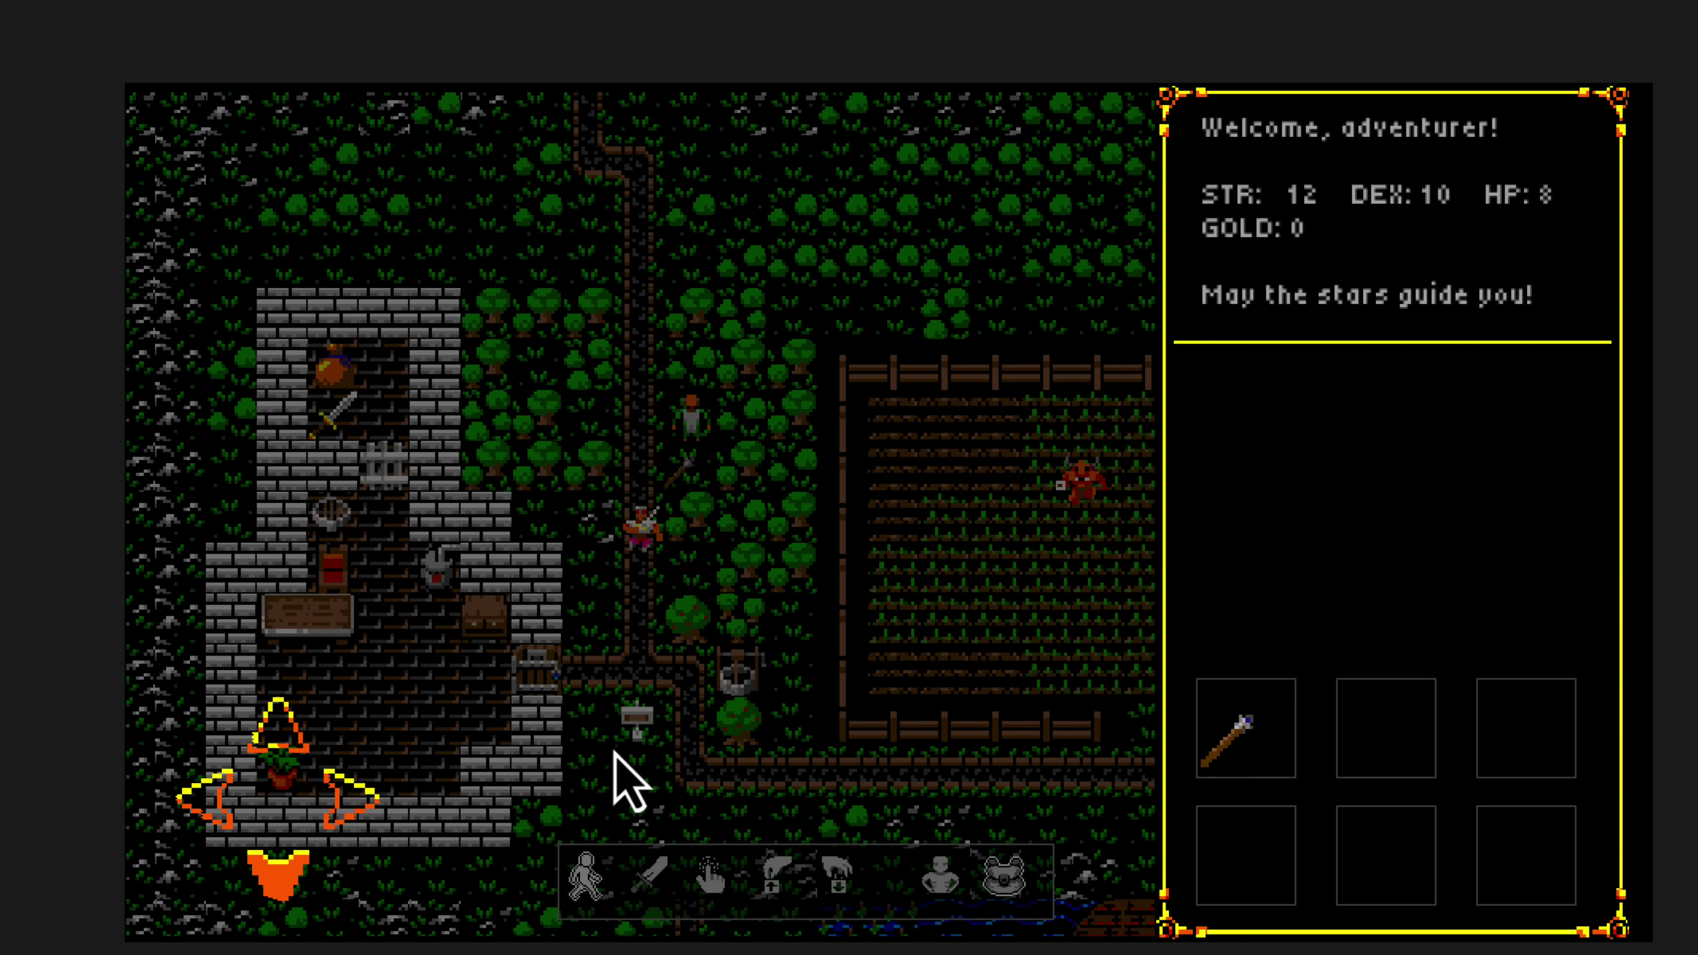
{"action": "key", "text": "Left"}
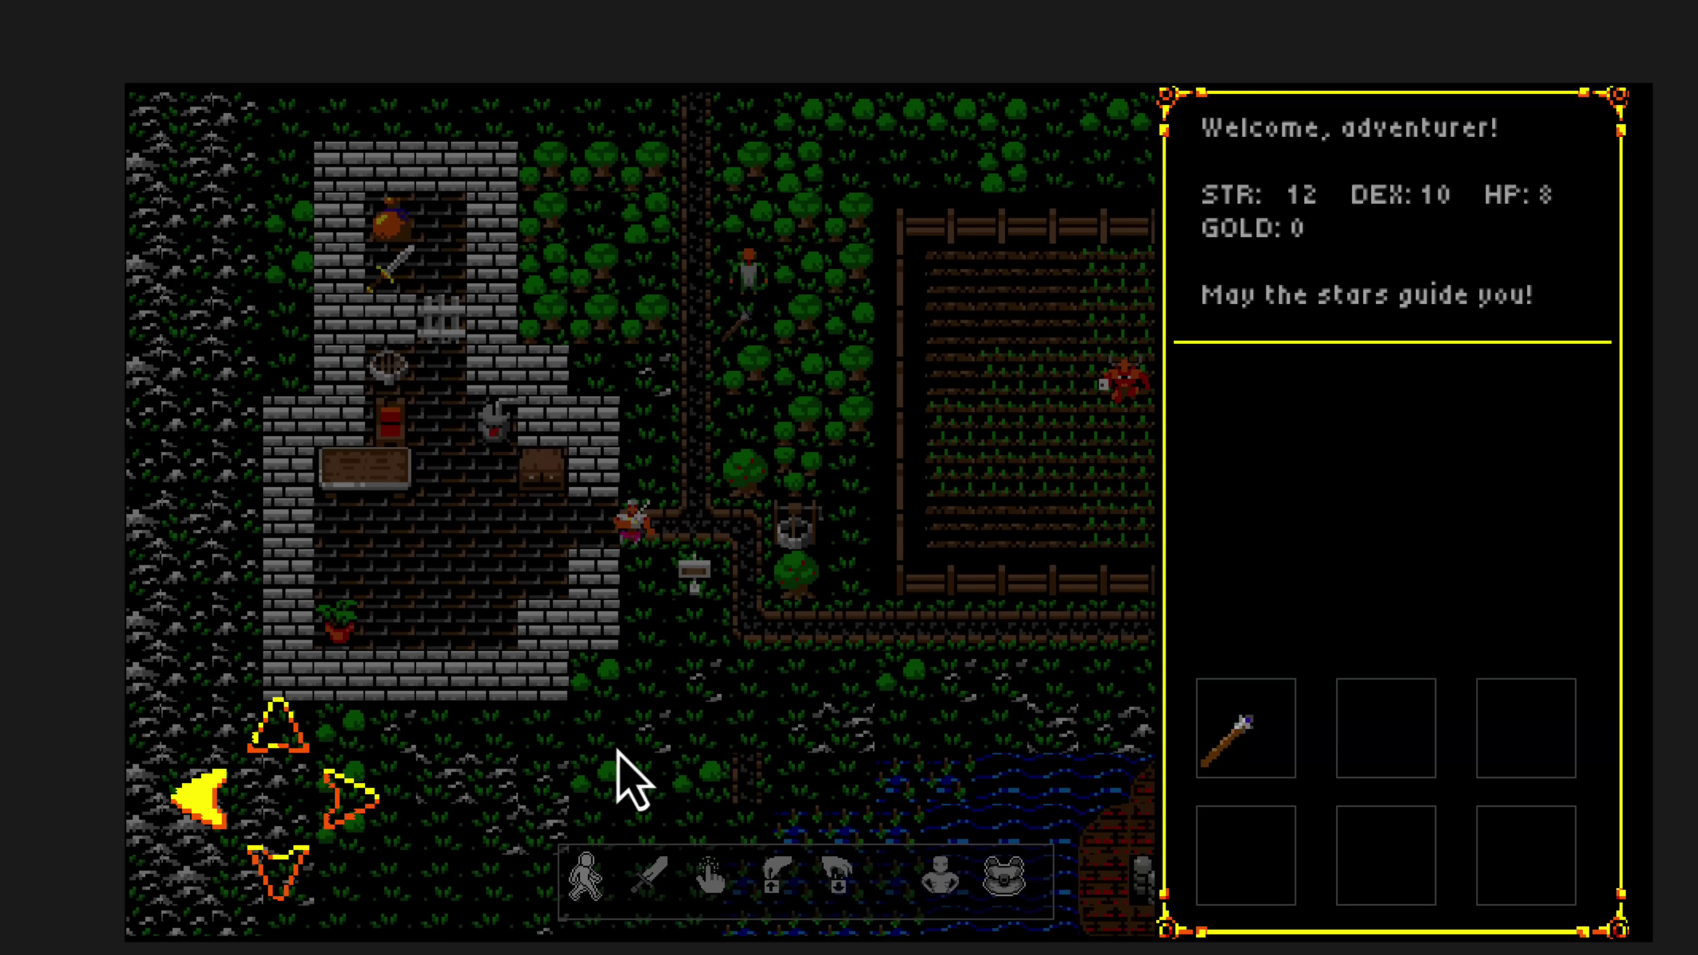
{"action": "key", "text": "Right"}
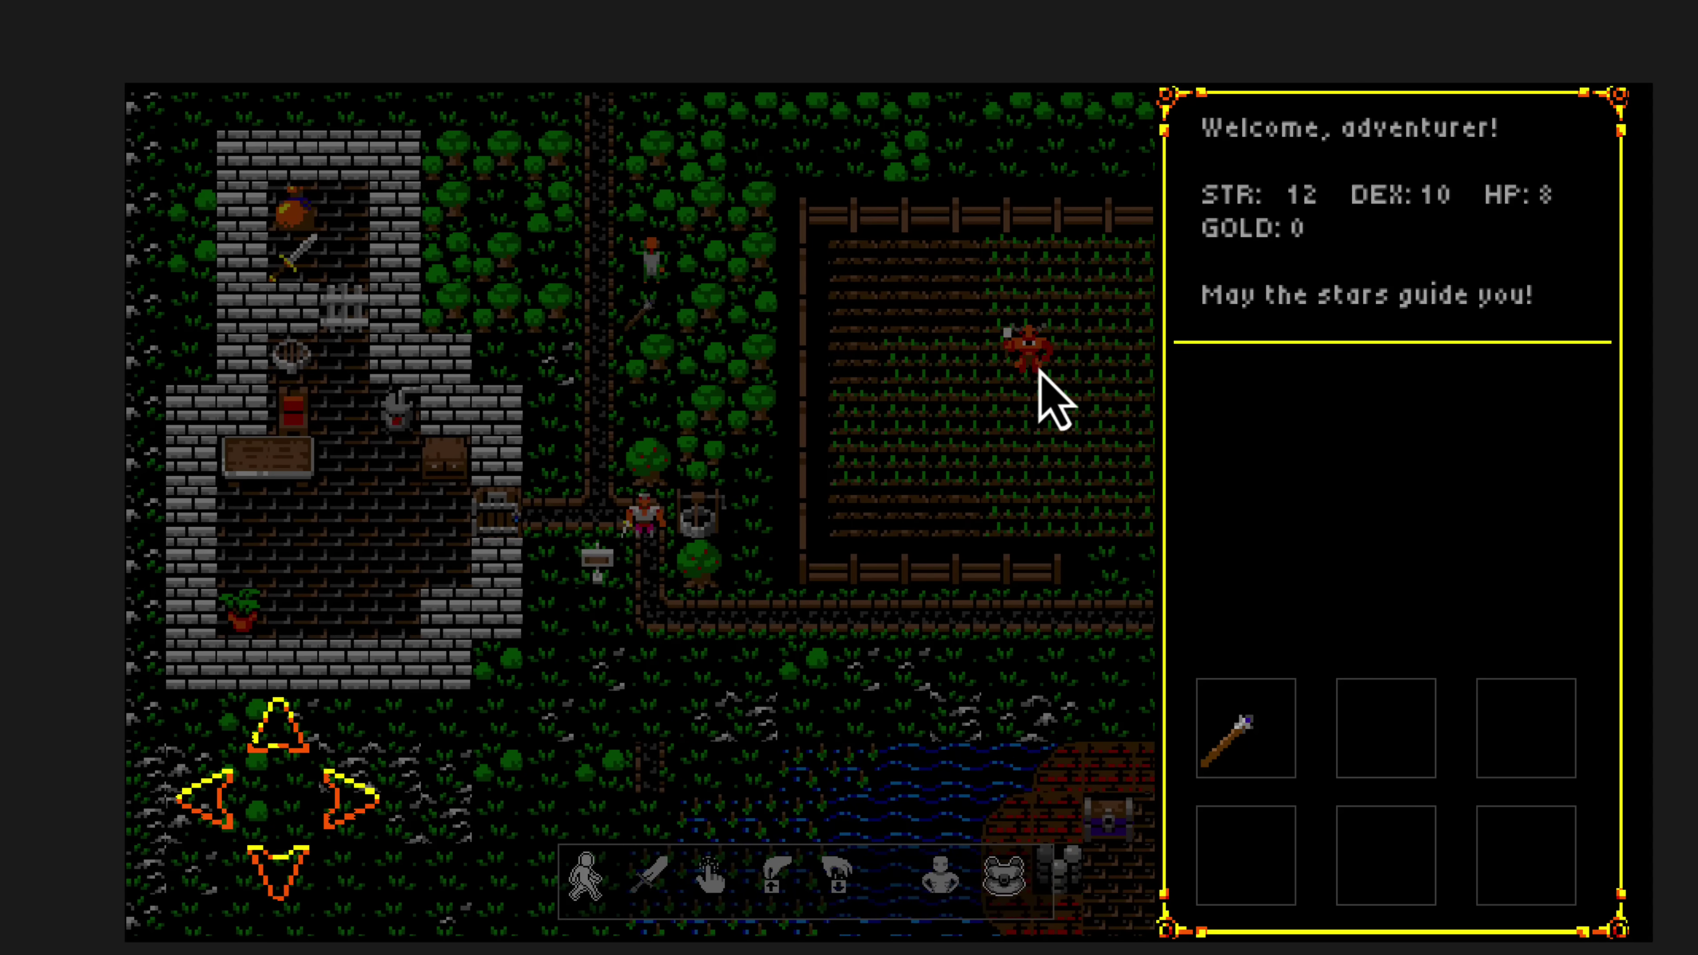
{"action": "left_click", "coordinate": [346, 38]}
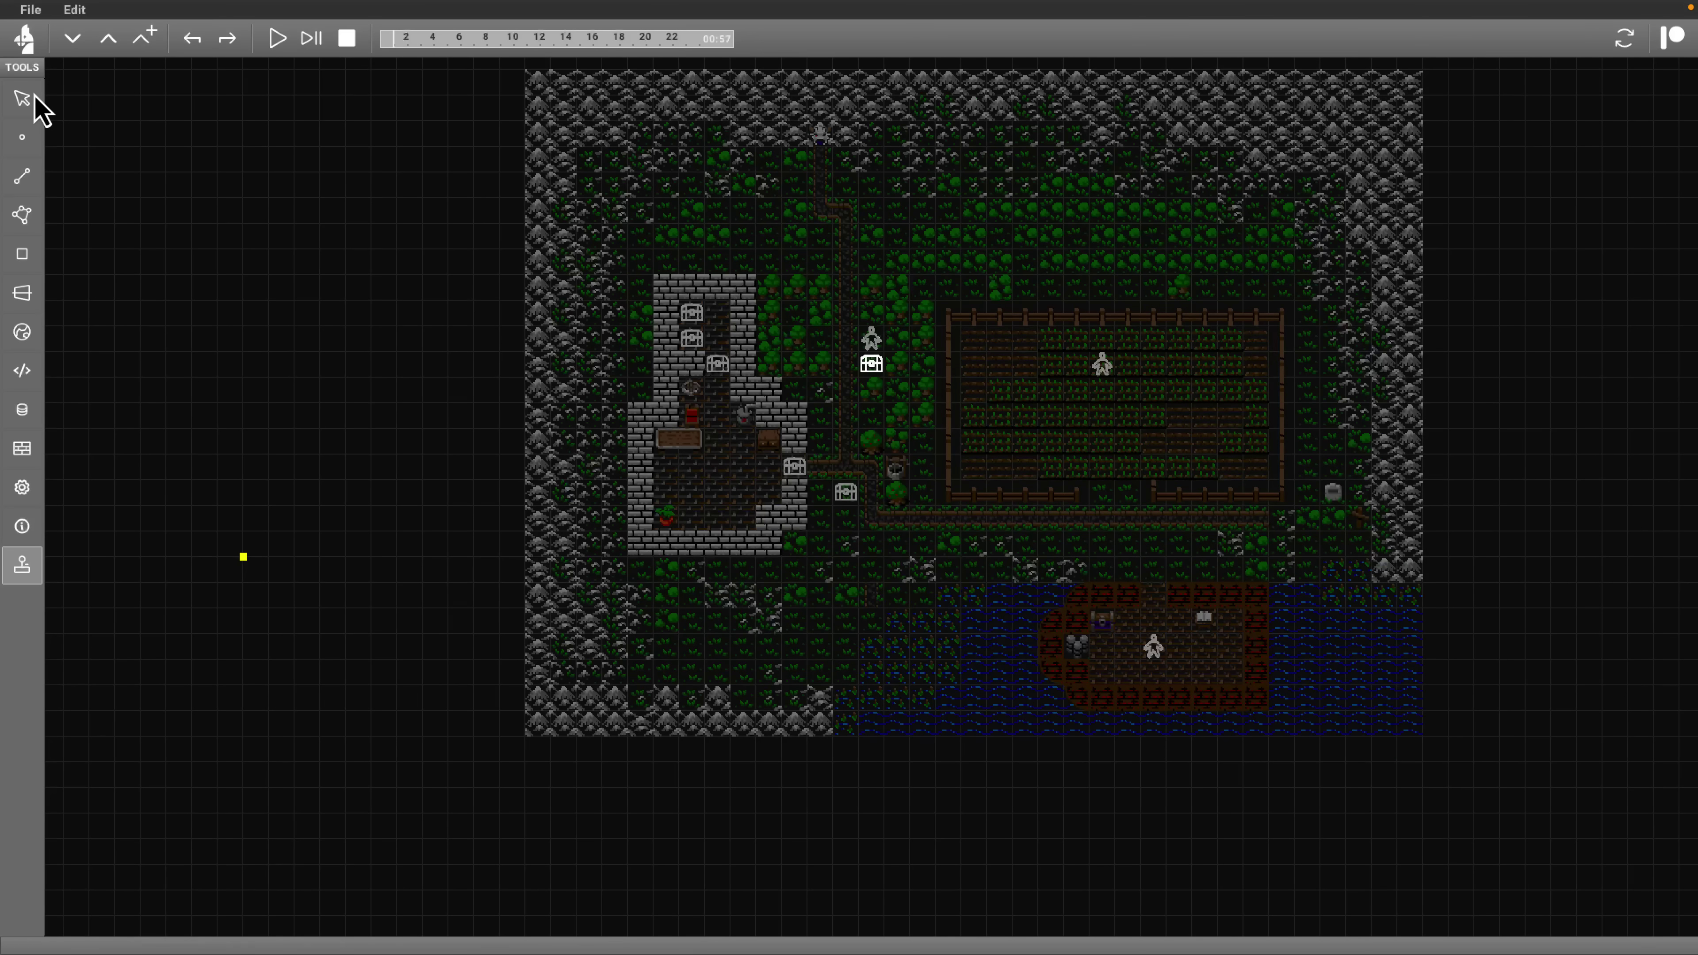
{"action": "left_click", "coordinate": [35, 99]}
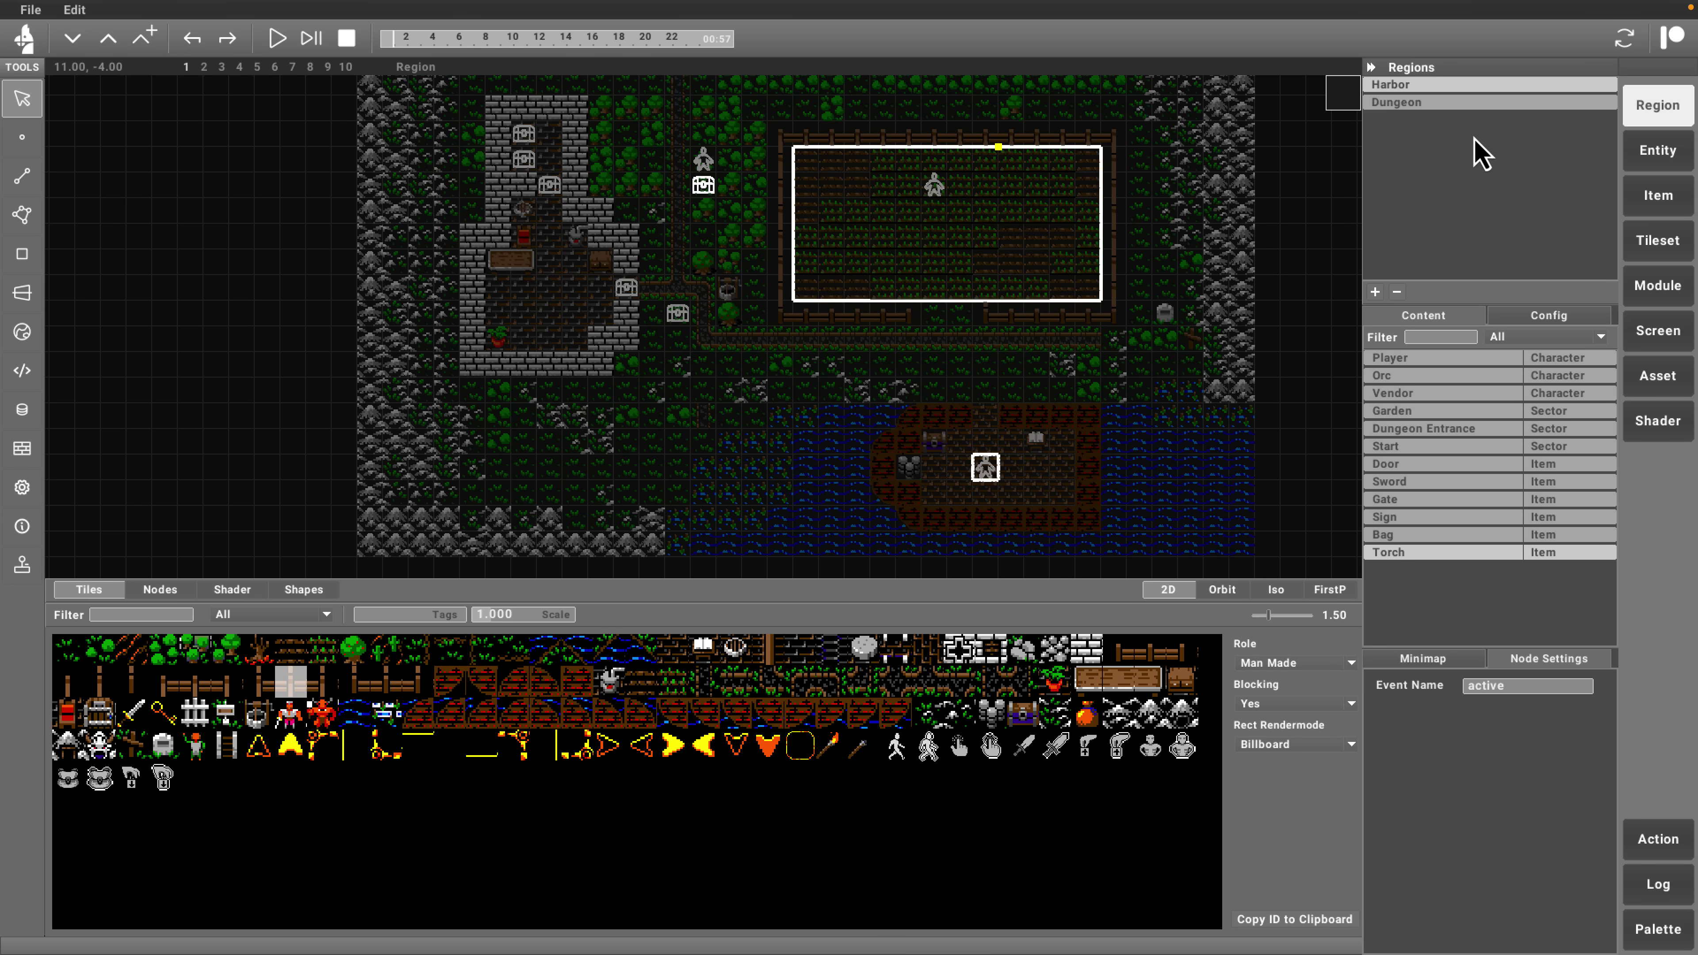
Glance at the Dungeon region, return to the Harbor map, and pick the Rect tool
{"action": "left_click", "coordinate": [1410, 104]}
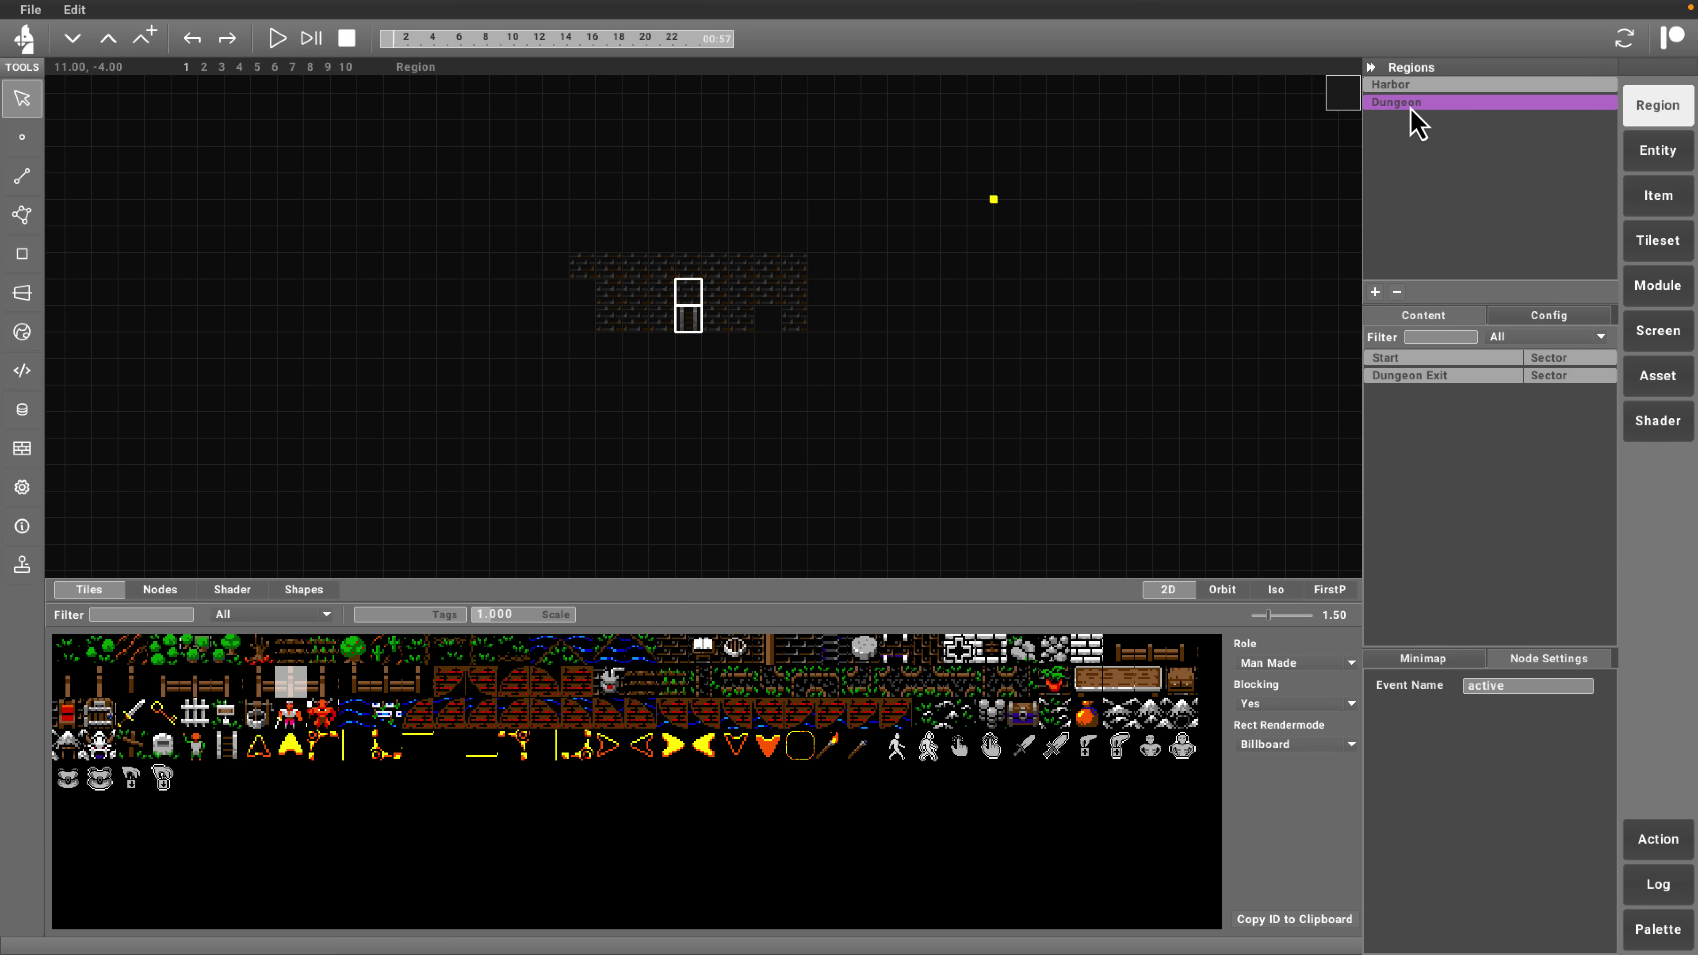
{"action": "left_click", "coordinate": [1391, 89]}
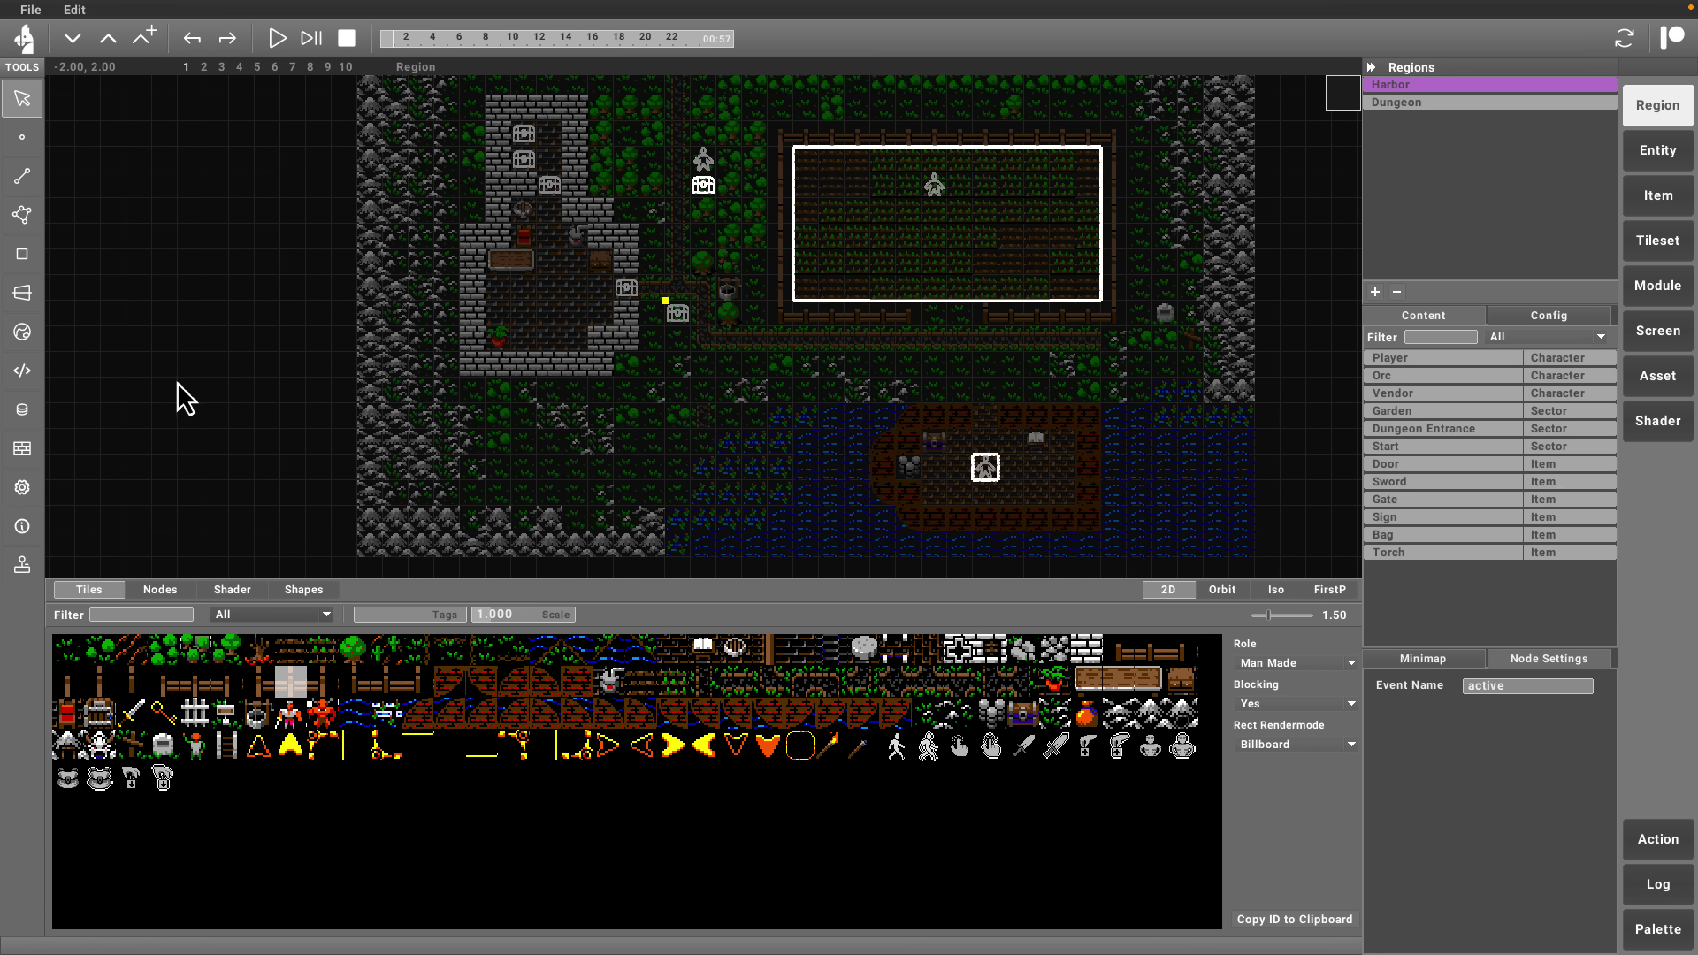
{"action": "left_click", "coordinate": [27, 259]}
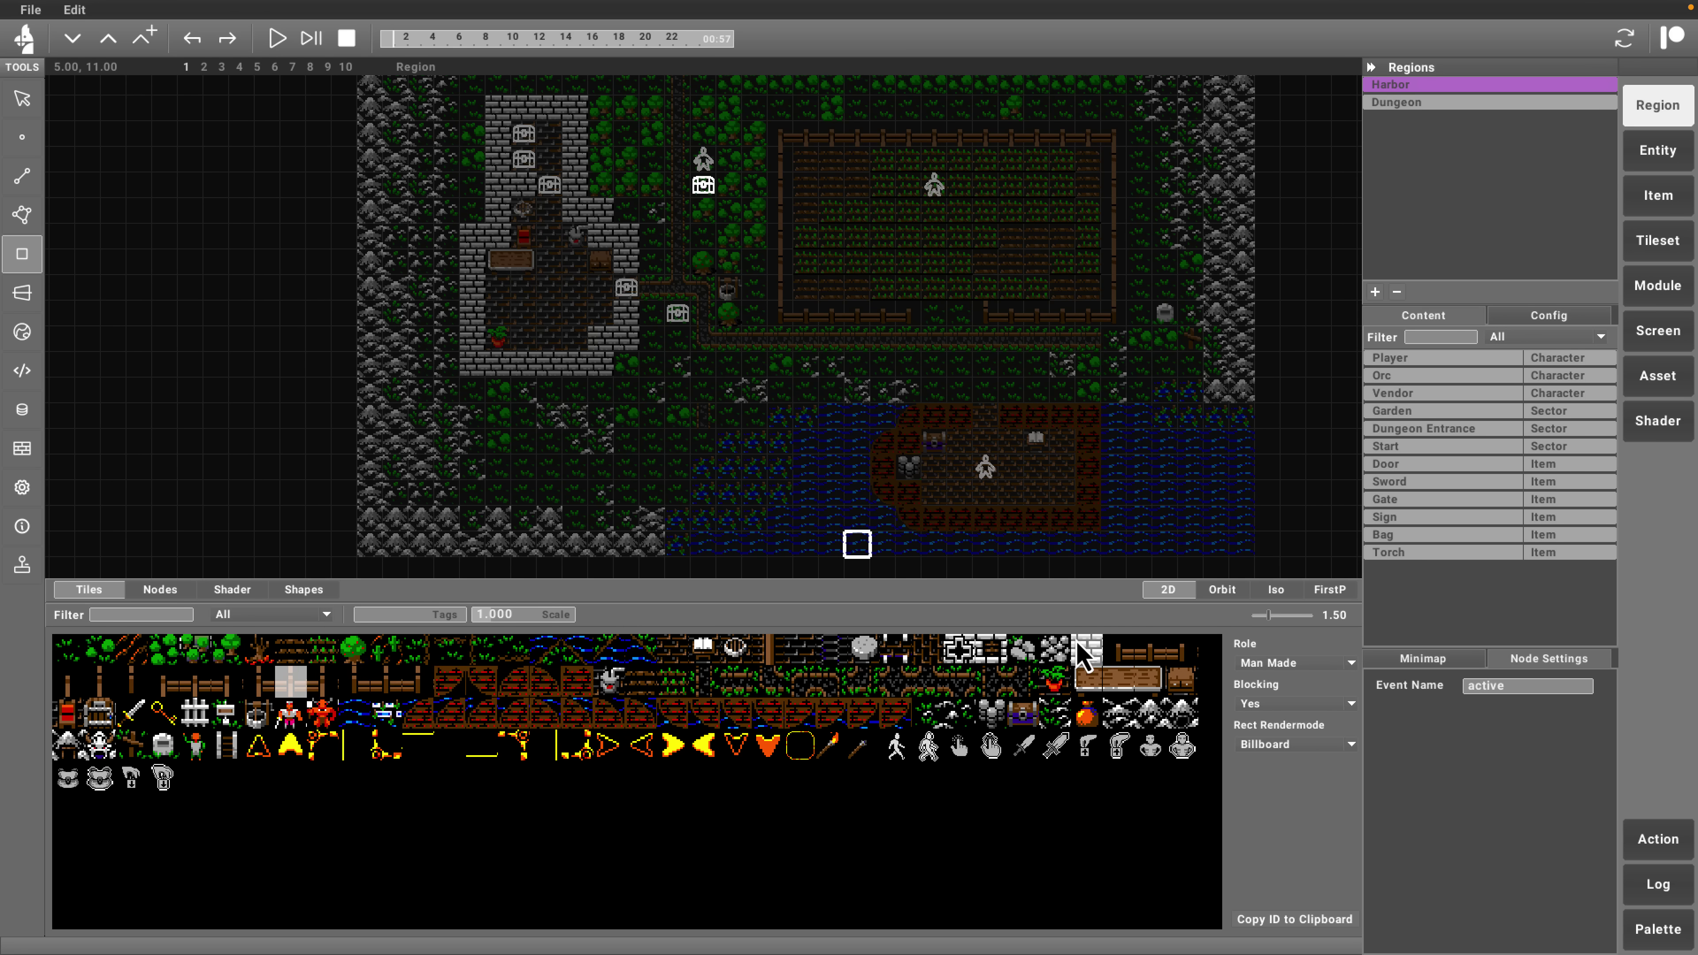
Paint grey brick tiles on the empty grid beside the Harbor map, then erase most of them
{"action": "left_click", "coordinate": [1090, 659]}
{"action": "left_click", "coordinate": [268, 428]}
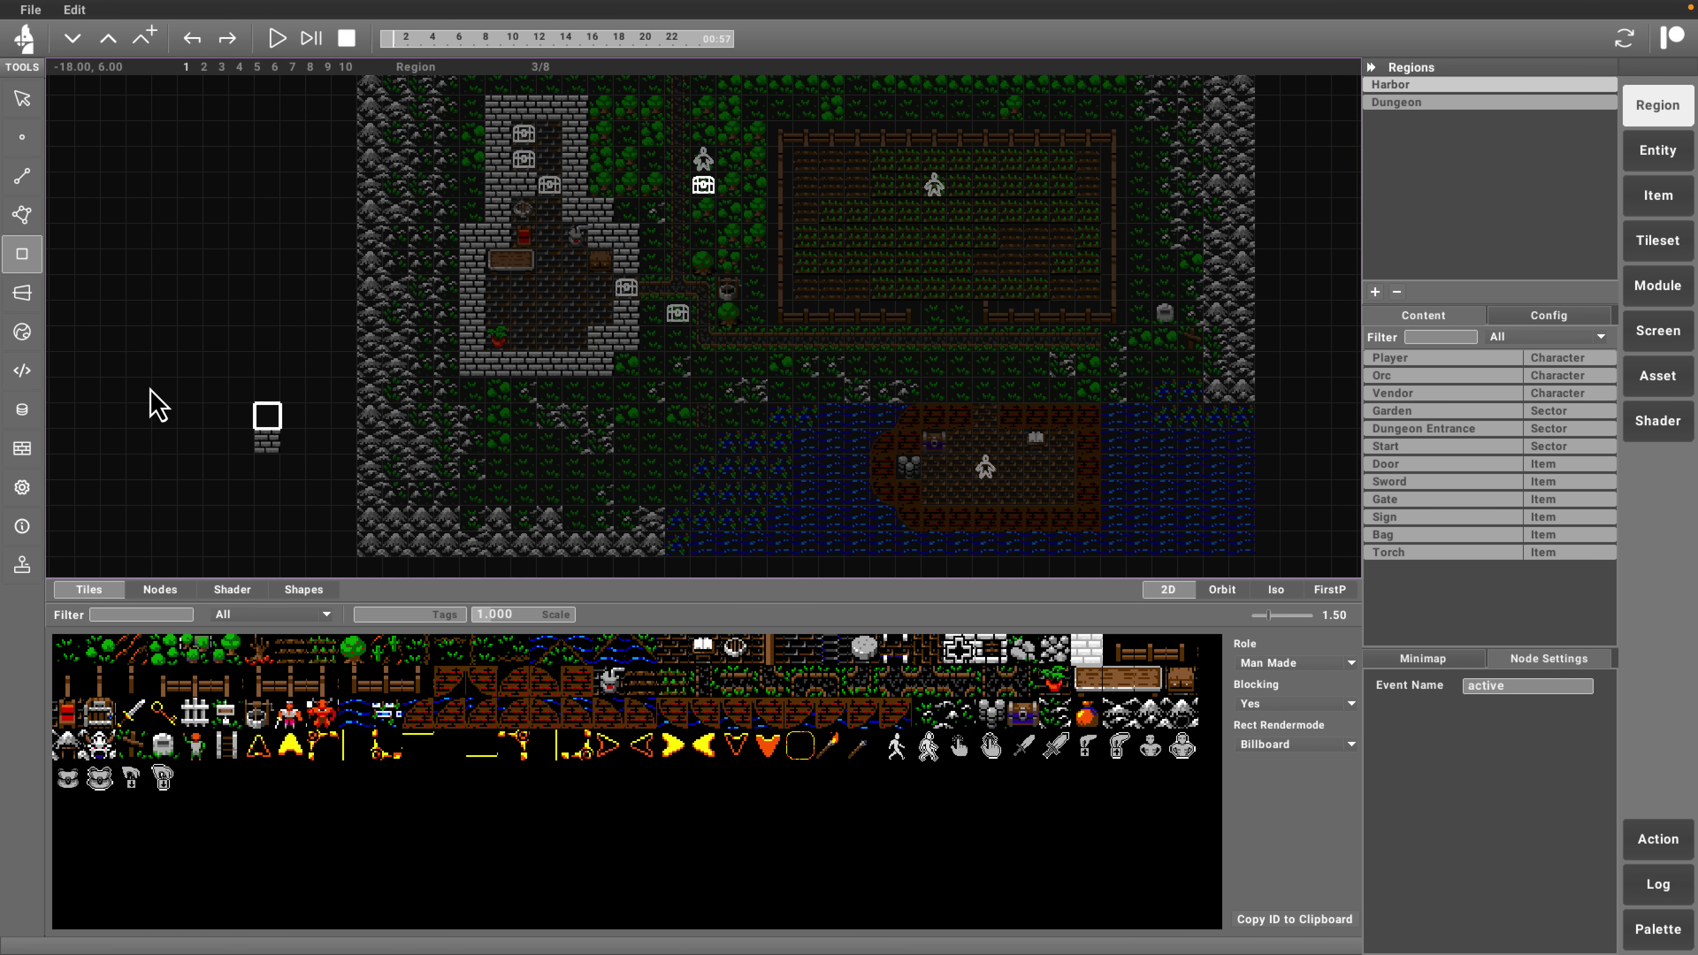
{"action": "left_click", "coordinate": [152, 389]}
{"action": "left_click", "coordinate": [241, 390]}
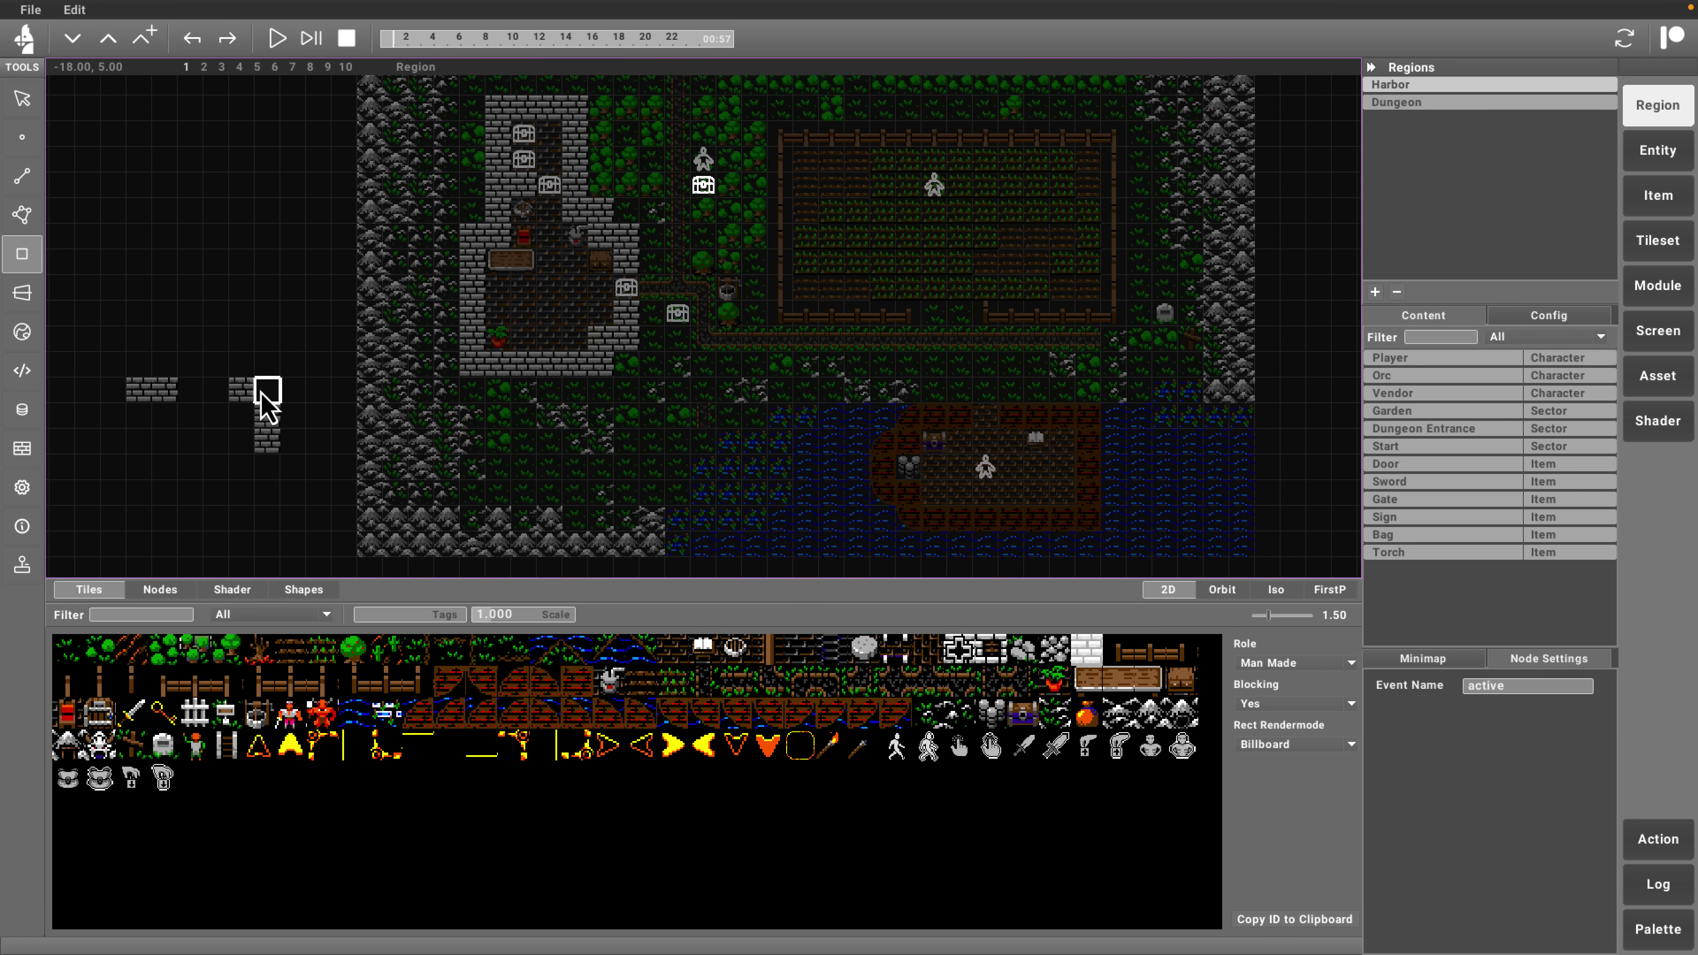
{"action": "left_click", "coordinate": [243, 395]}
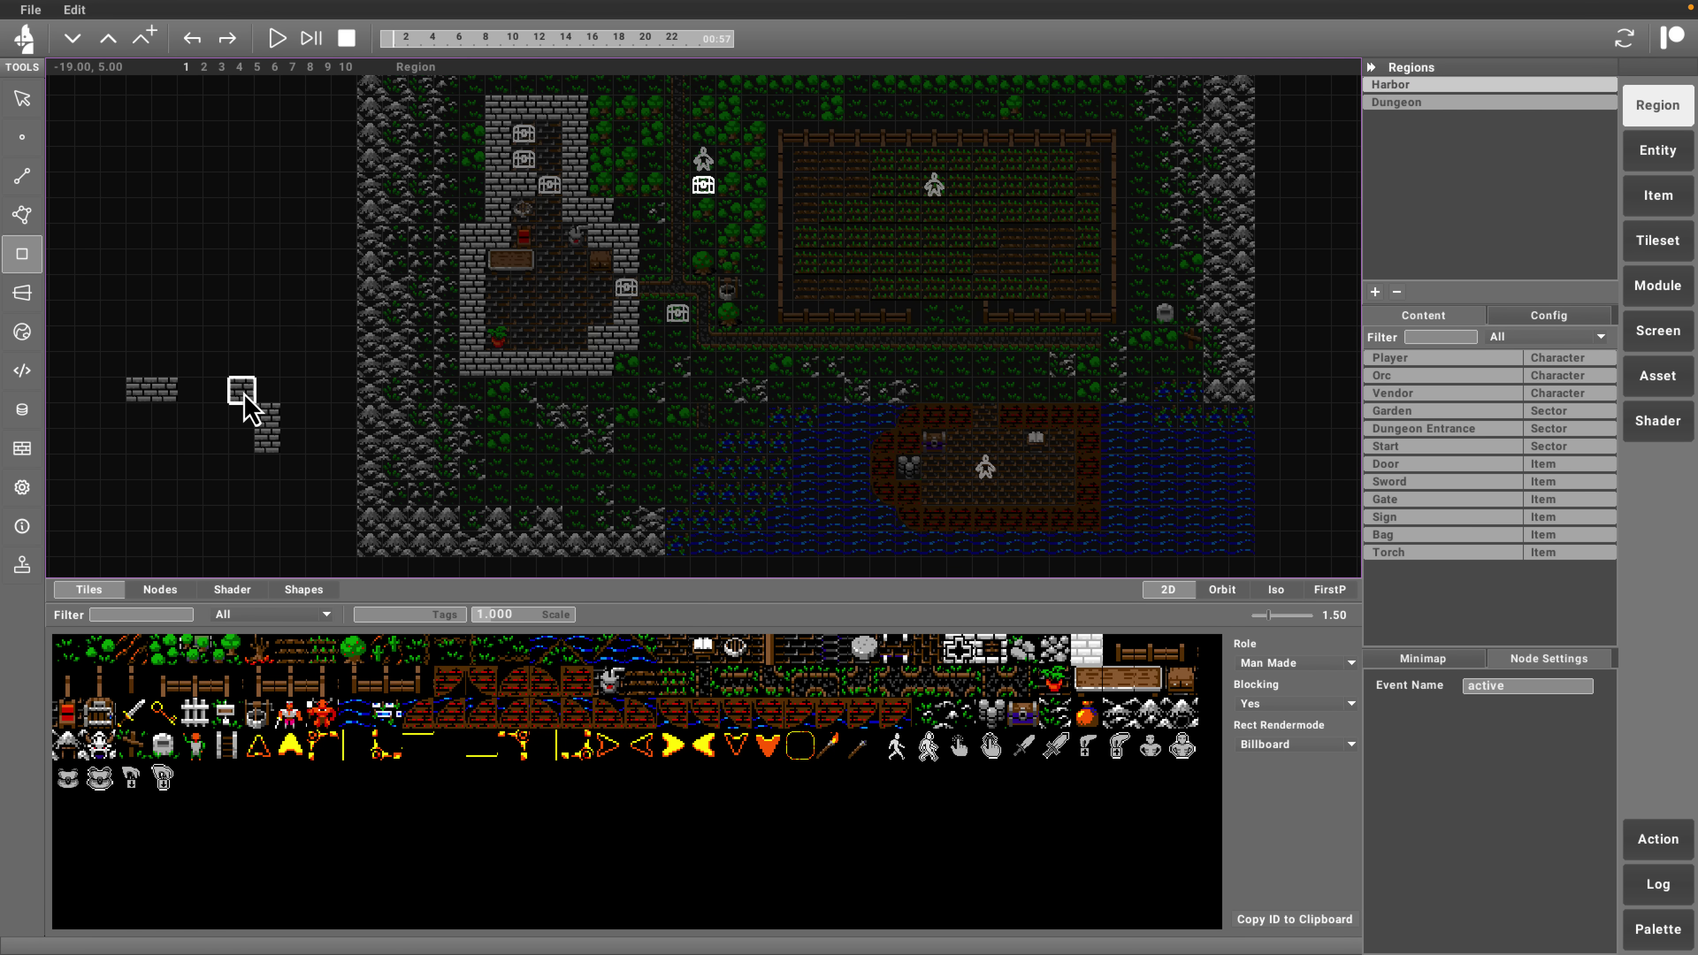
{"action": "left_click", "coordinate": [268, 438]}
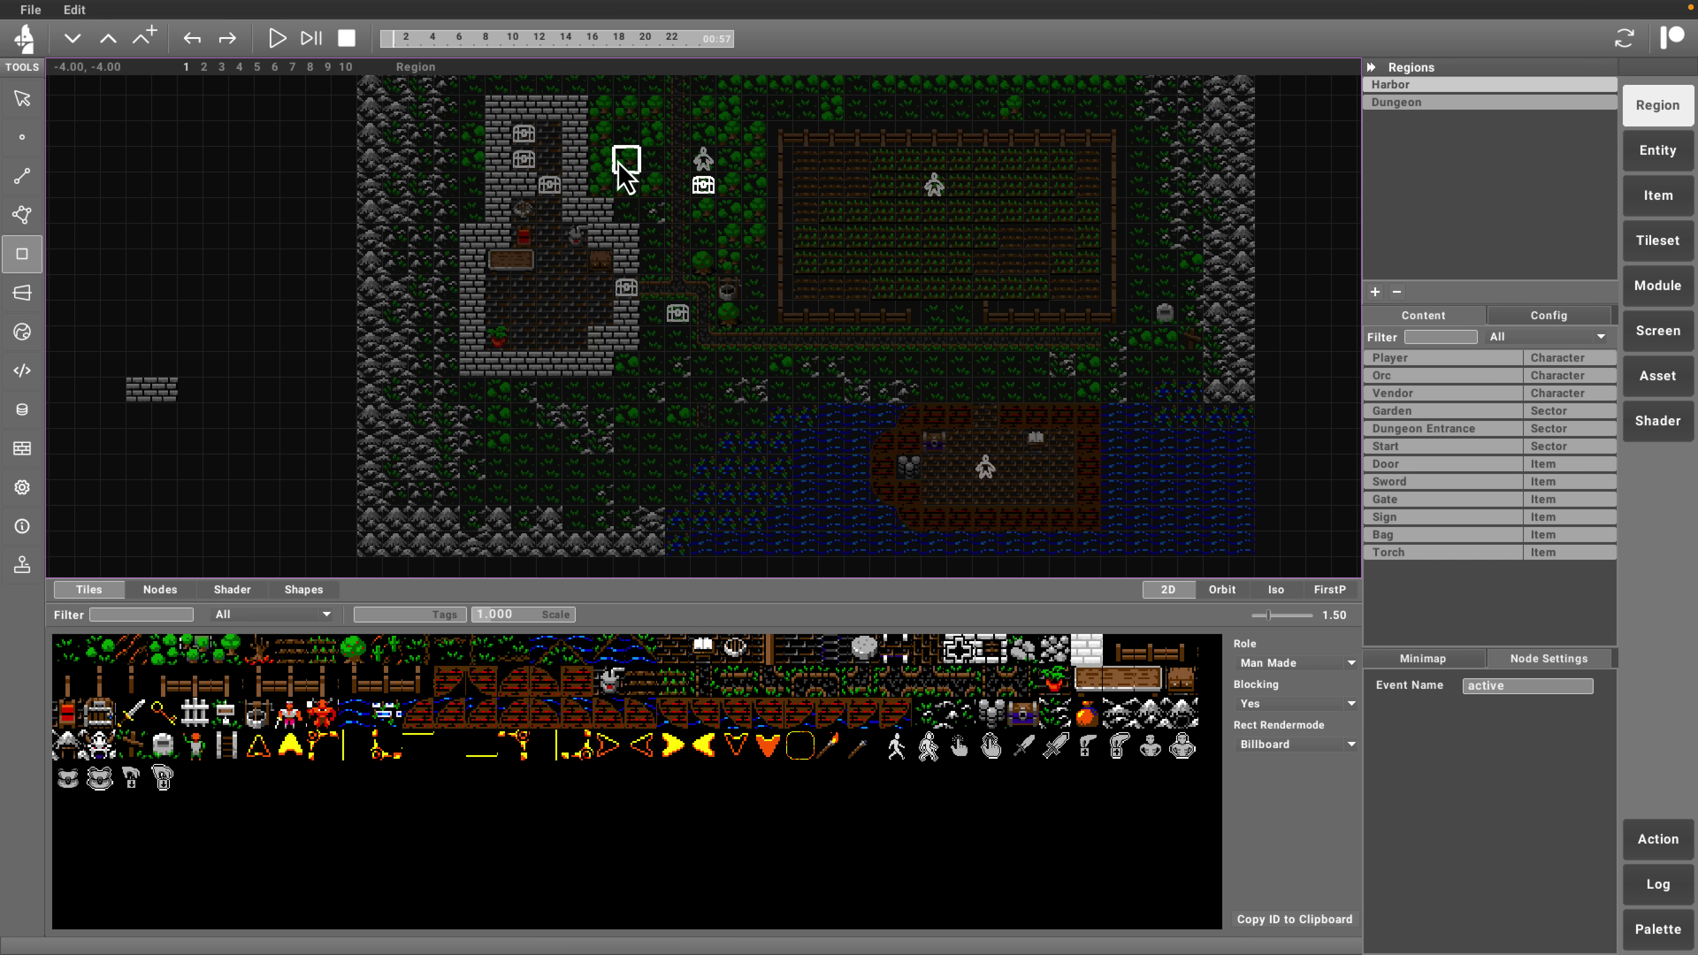
Select the Orc in the Character list and in the garden, and open its node script
{"action": "left_click", "coordinate": [1649, 167]}
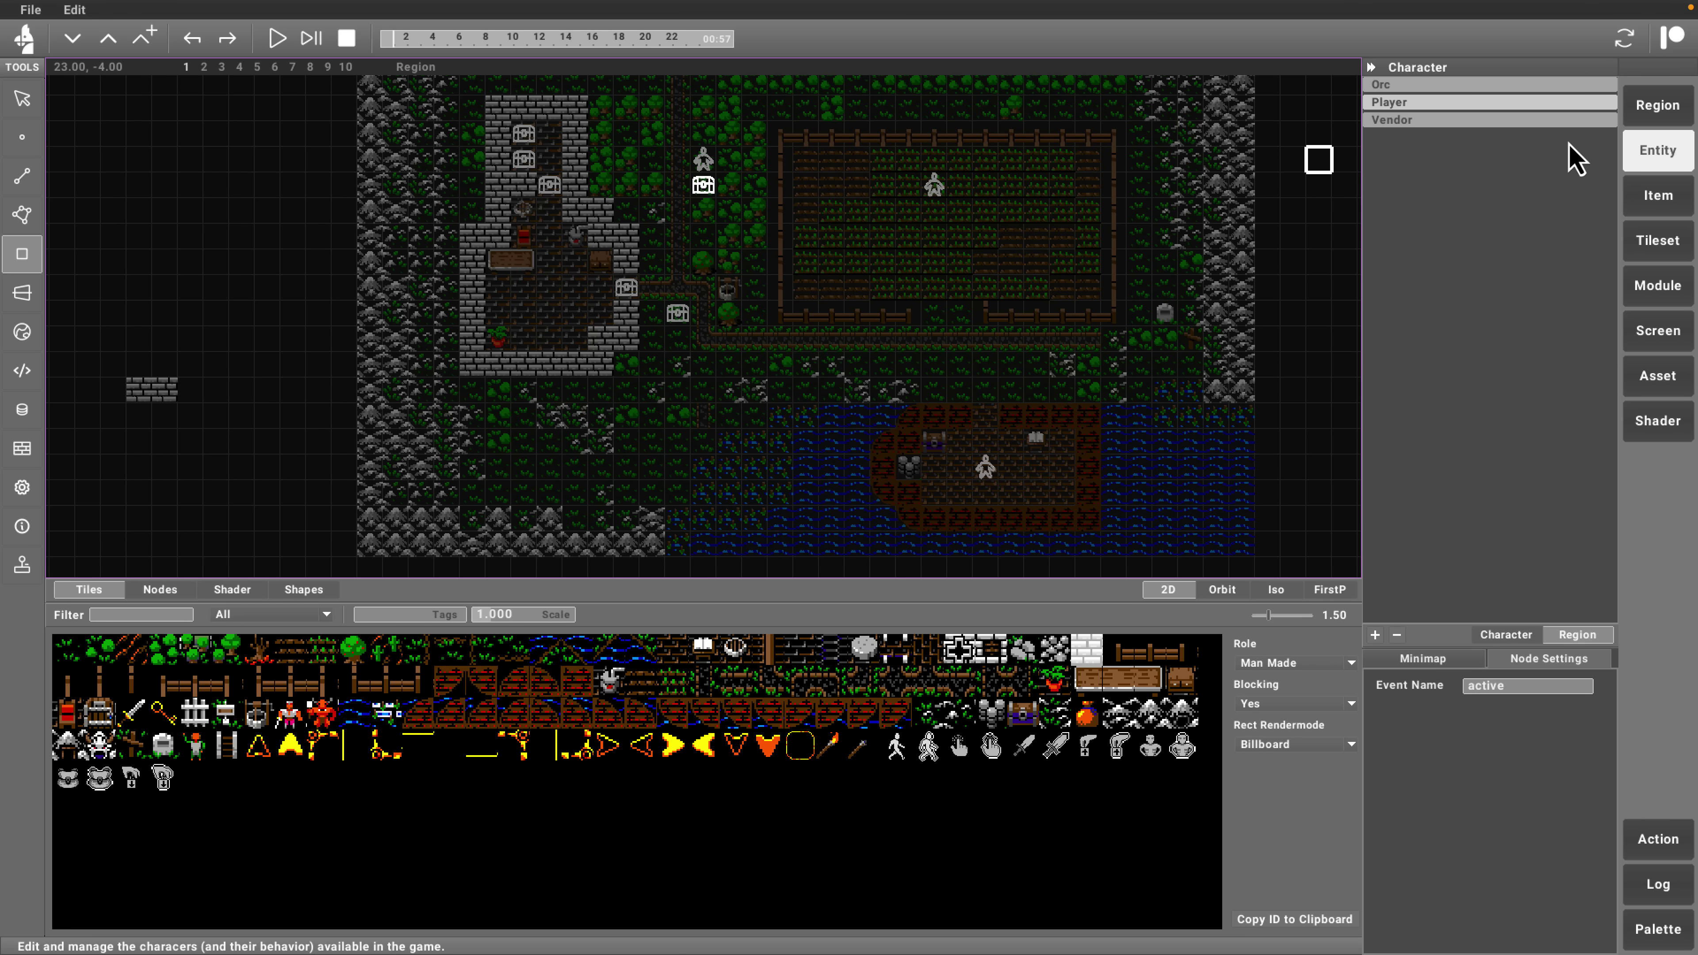
{"action": "left_click", "coordinate": [1444, 86]}
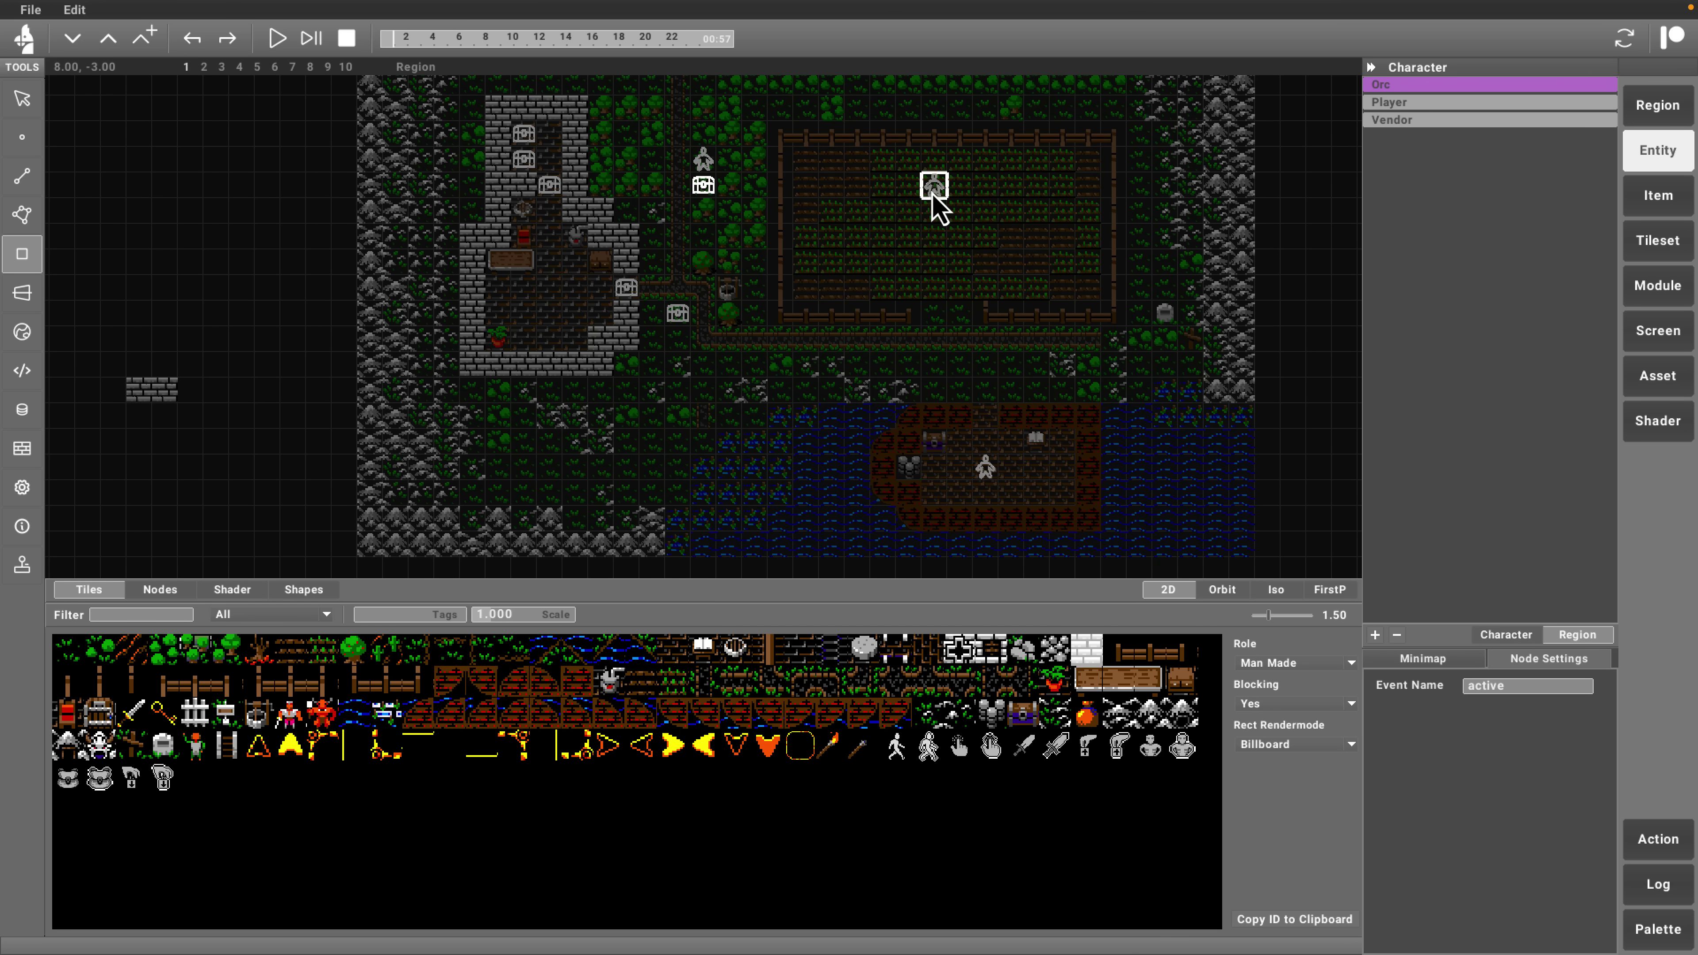
{"action": "left_click", "coordinate": [18, 100]}
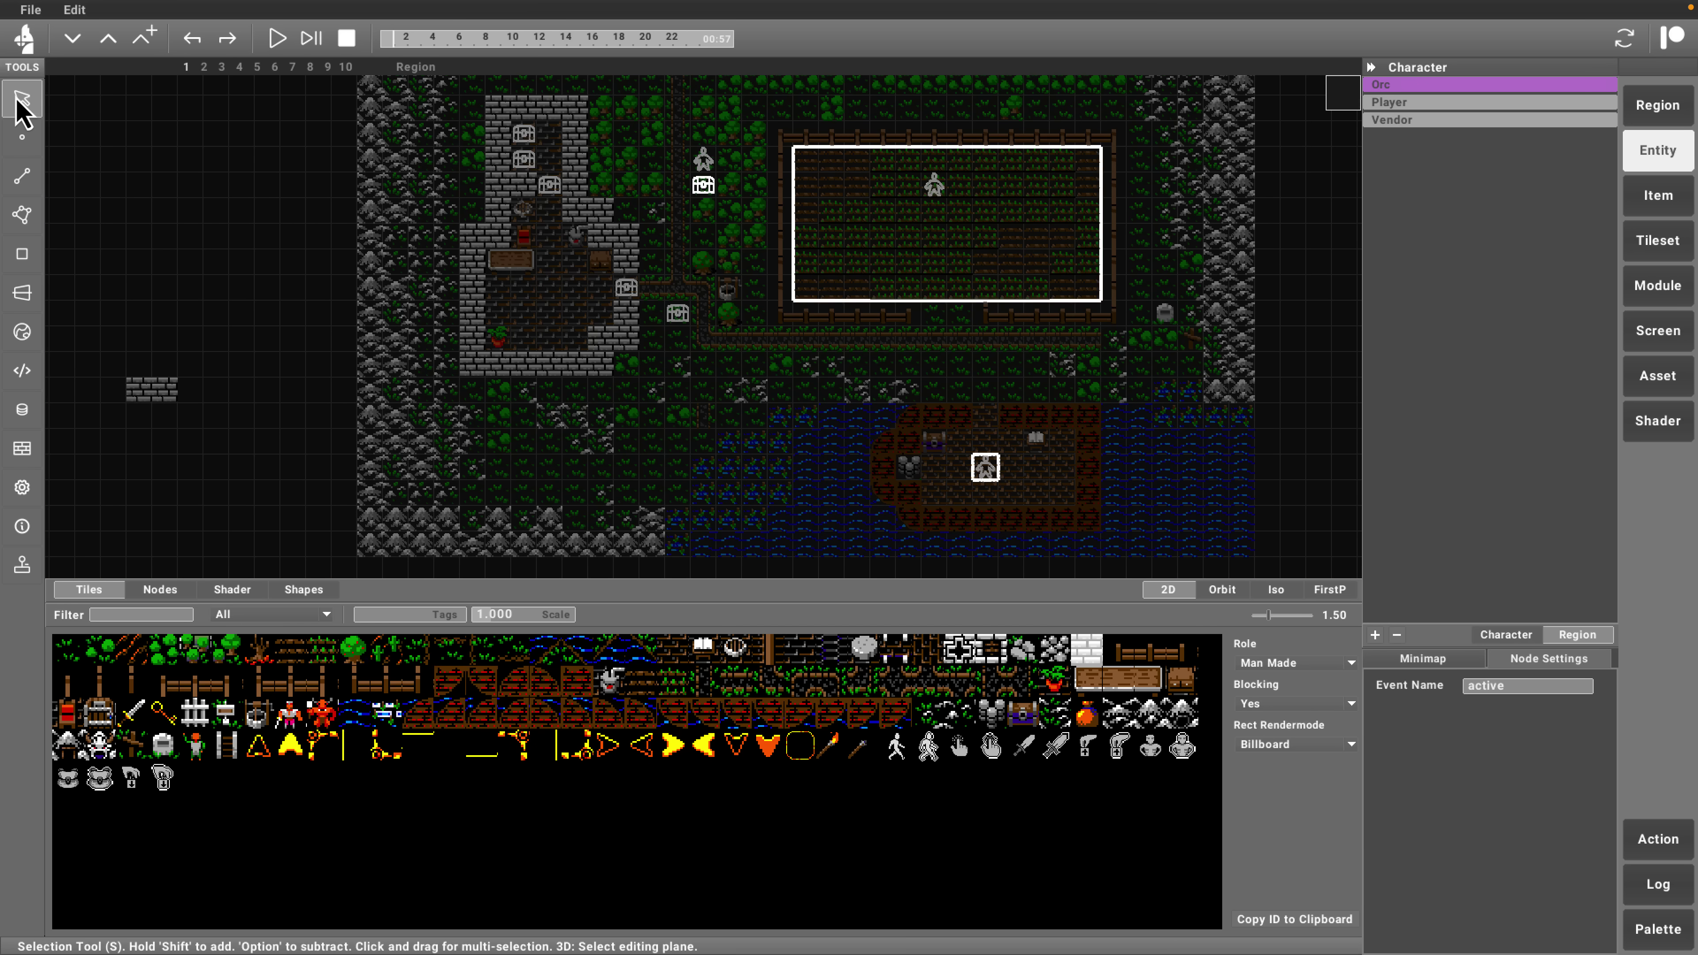
{"action": "left_click", "coordinate": [930, 196]}
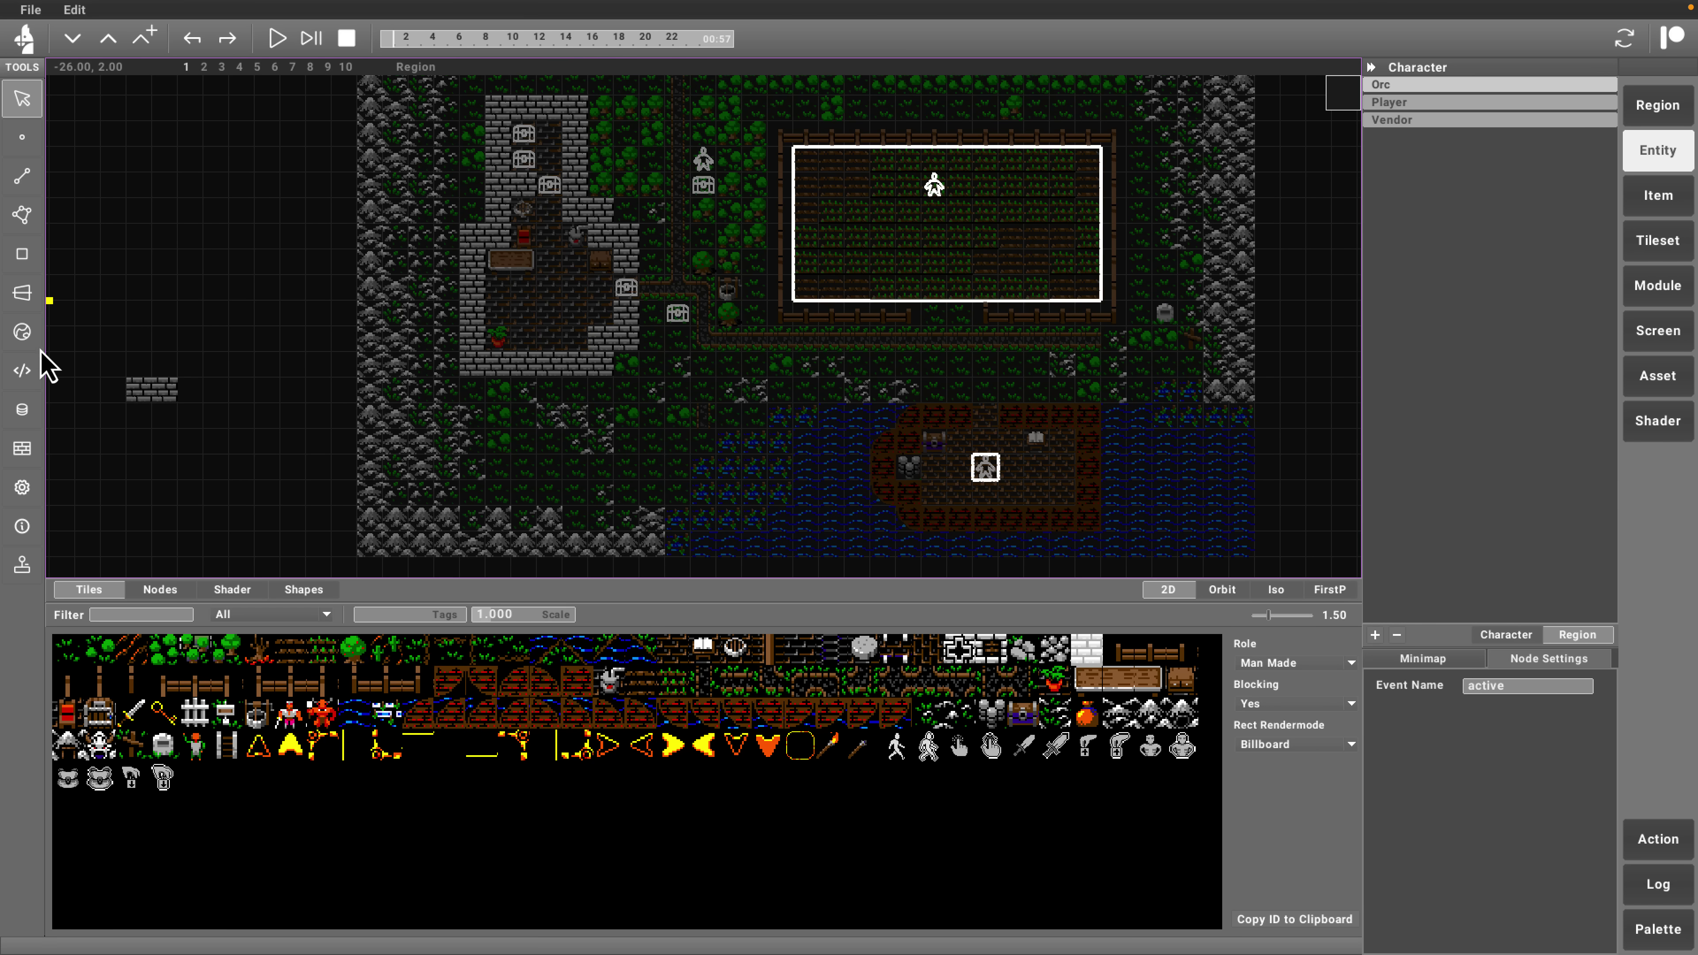
{"action": "left_click", "coordinate": [25, 381]}
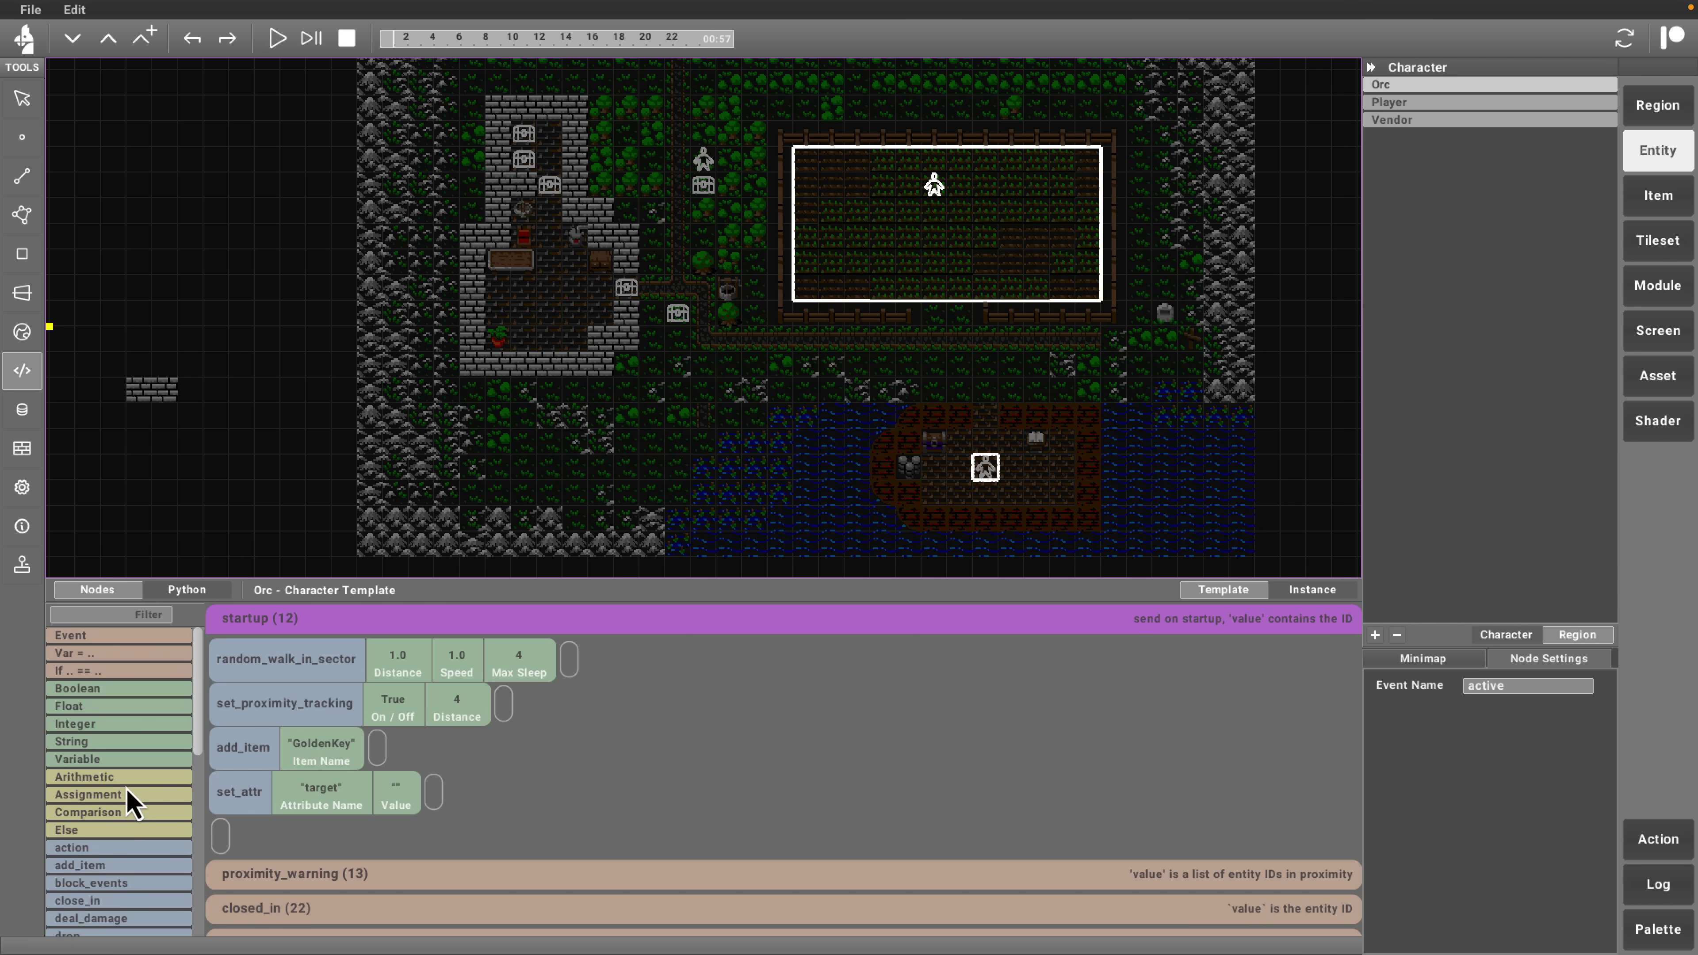
Inspect the Orc's action node, expand proximity_warning and closed_in, then view the script as Python
{"action": "left_click", "coordinate": [71, 854]}
{"action": "left_click", "coordinate": [319, 878]}
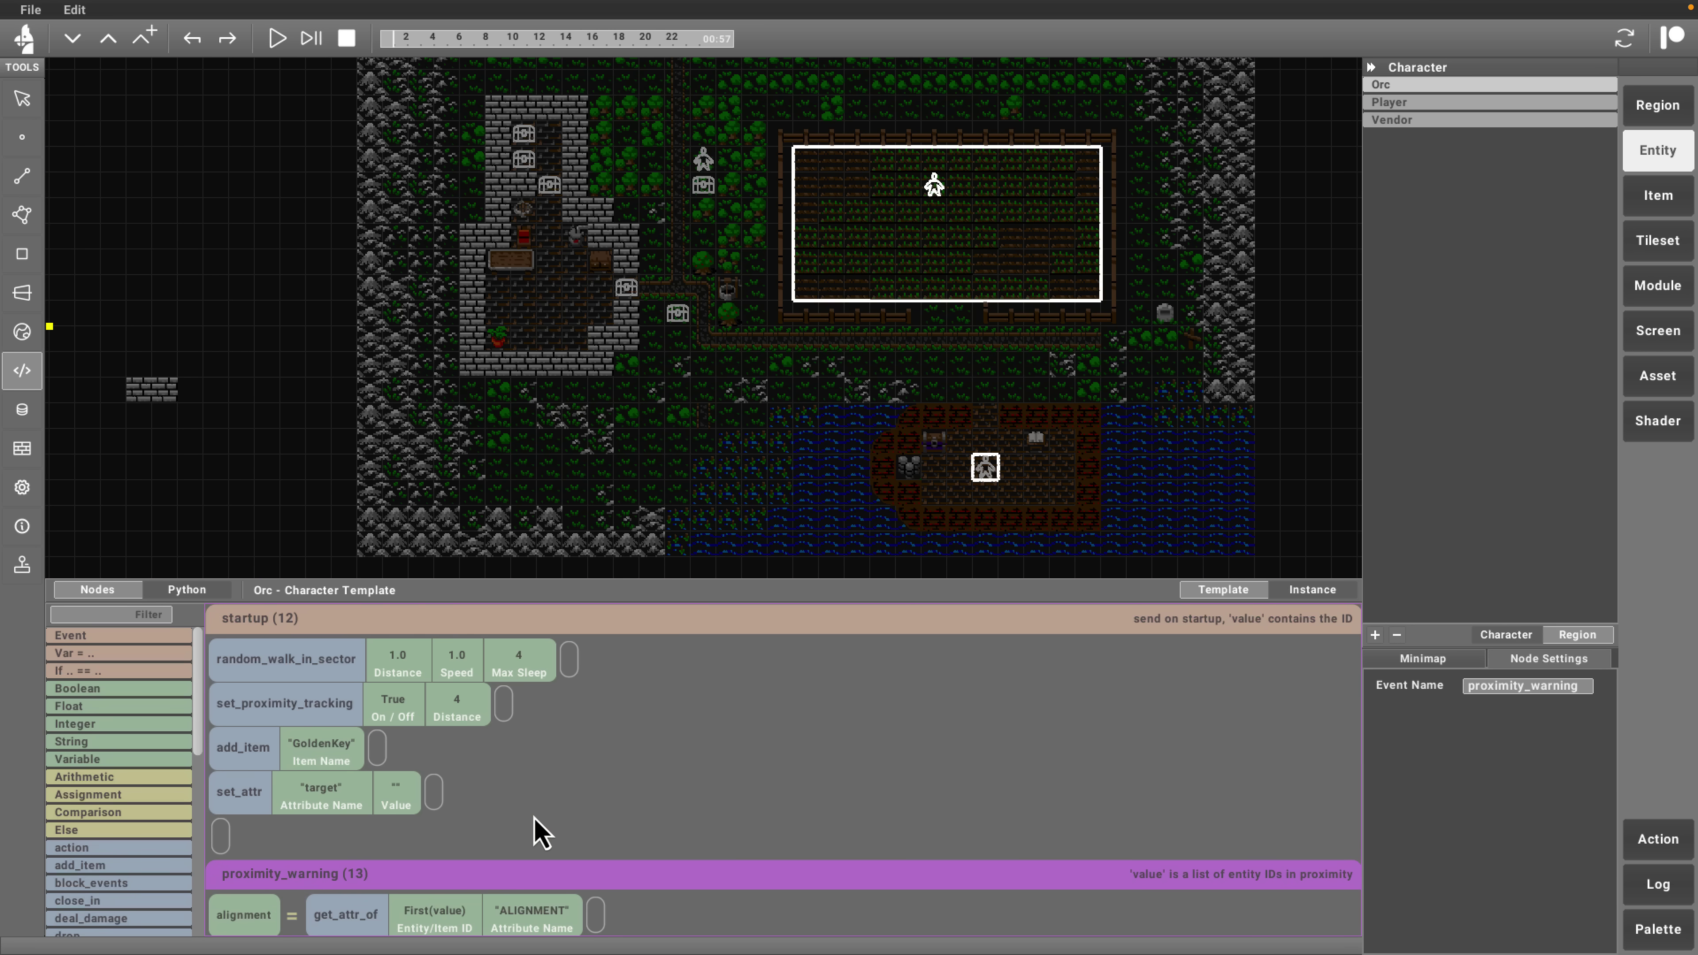
{"action": "scroll", "coordinate": [534, 817], "scroll_direction": "down", "scroll_amount": 5}
{"action": "left_click", "coordinate": [444, 746]}
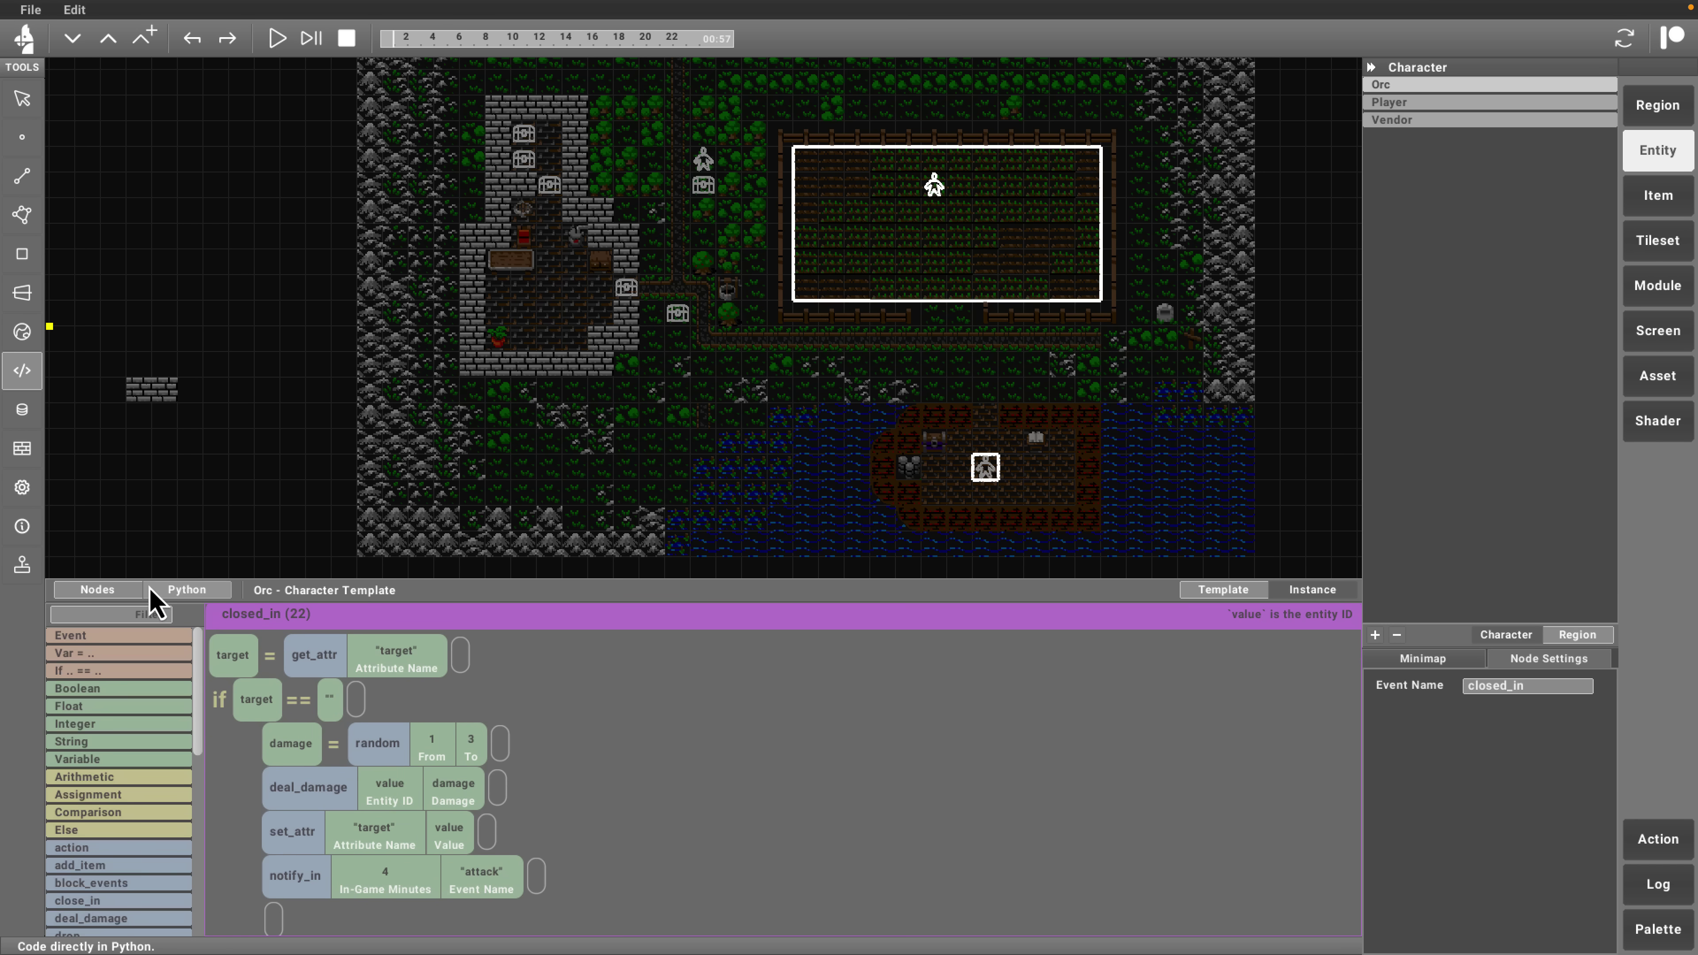
{"action": "left_click", "coordinate": [186, 590]}
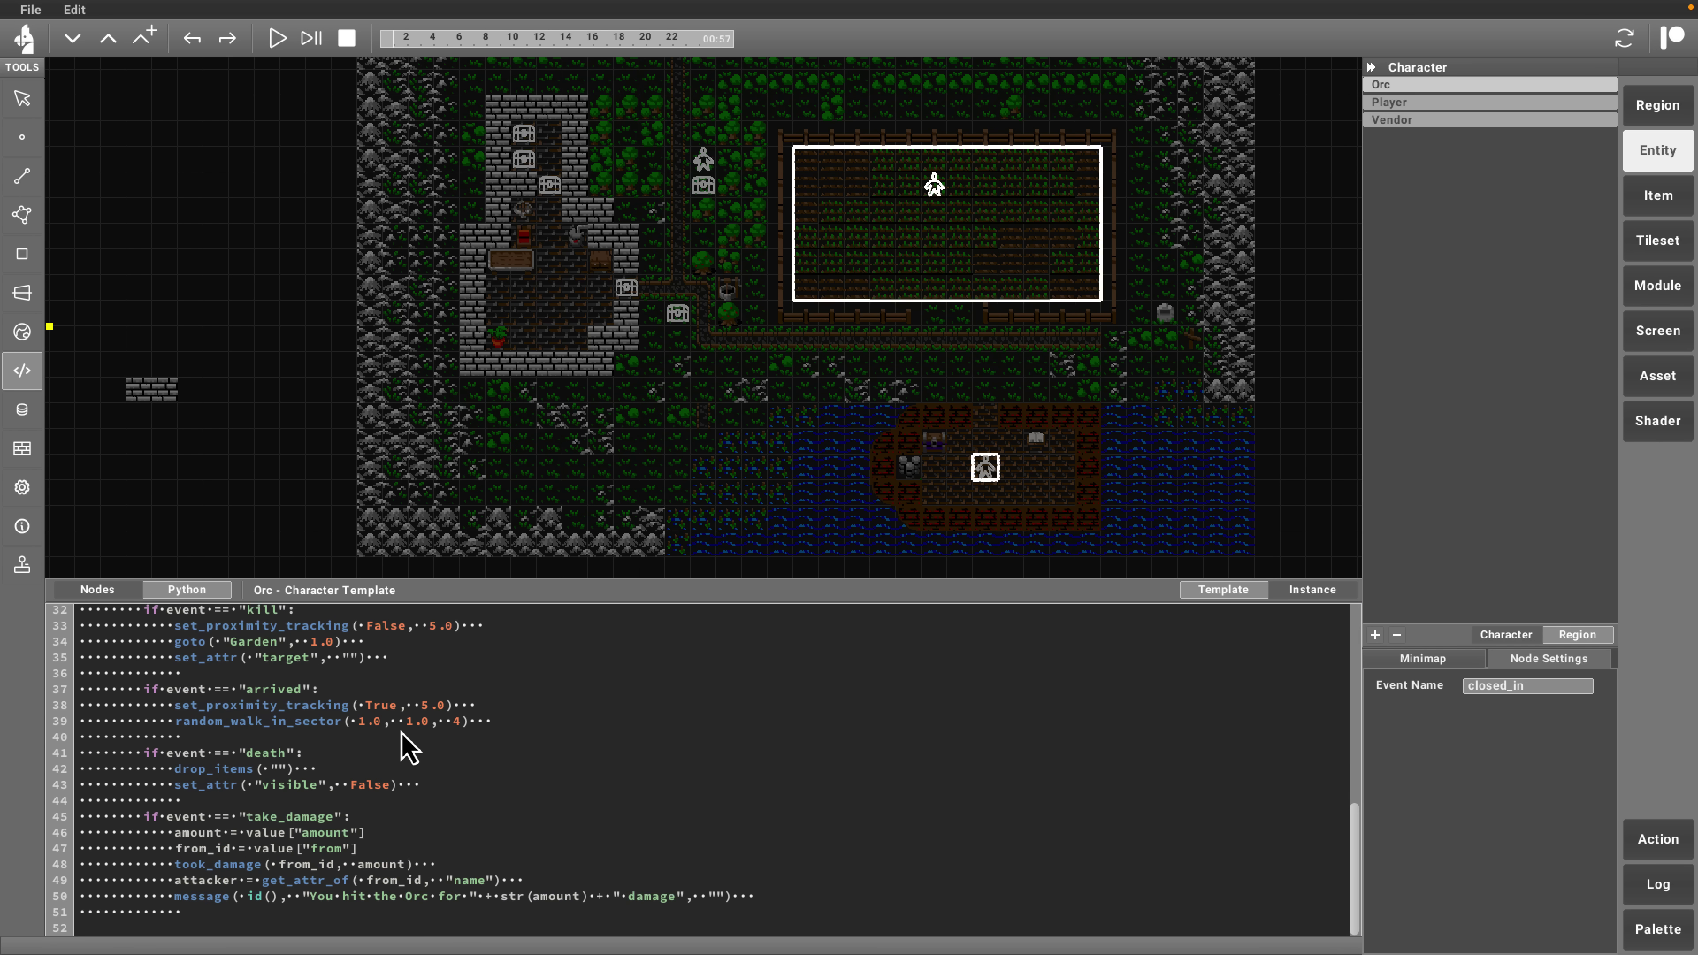
Scroll the Orc's Python code, return to Nodes, and show the Player character's events
{"action": "scroll", "coordinate": [408, 748], "scroll_direction": "up", "scroll_amount": 10}
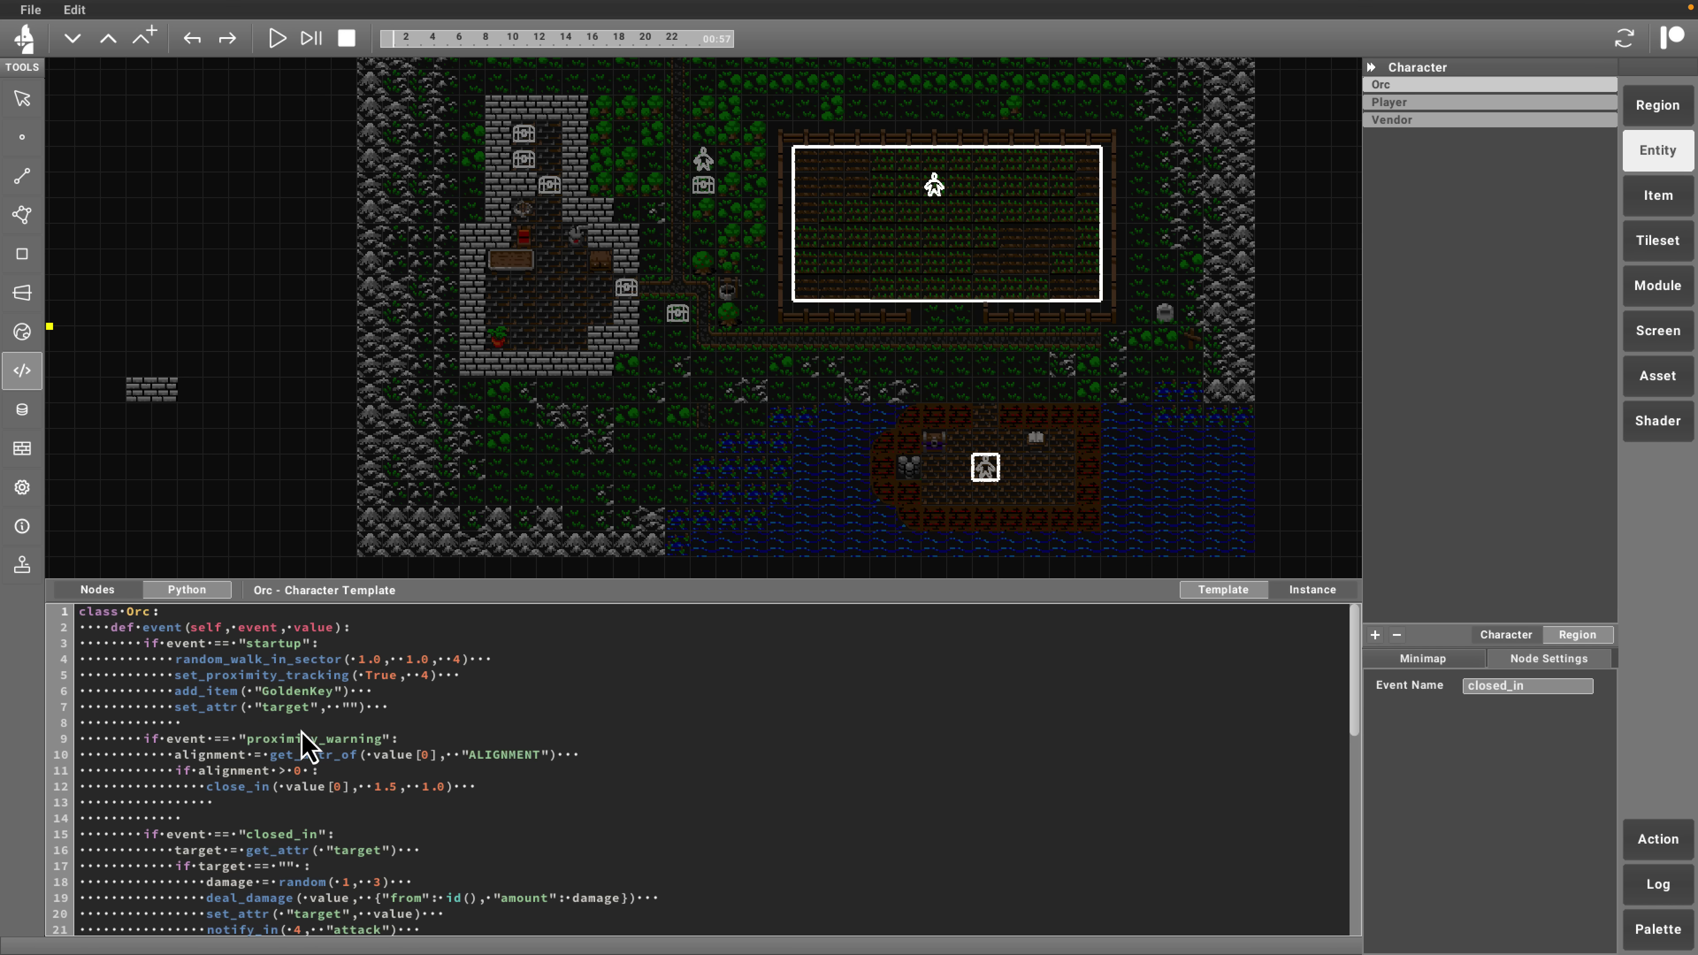
{"action": "scroll", "coordinate": [344, 715], "scroll_direction": "down", "scroll_amount": 10}
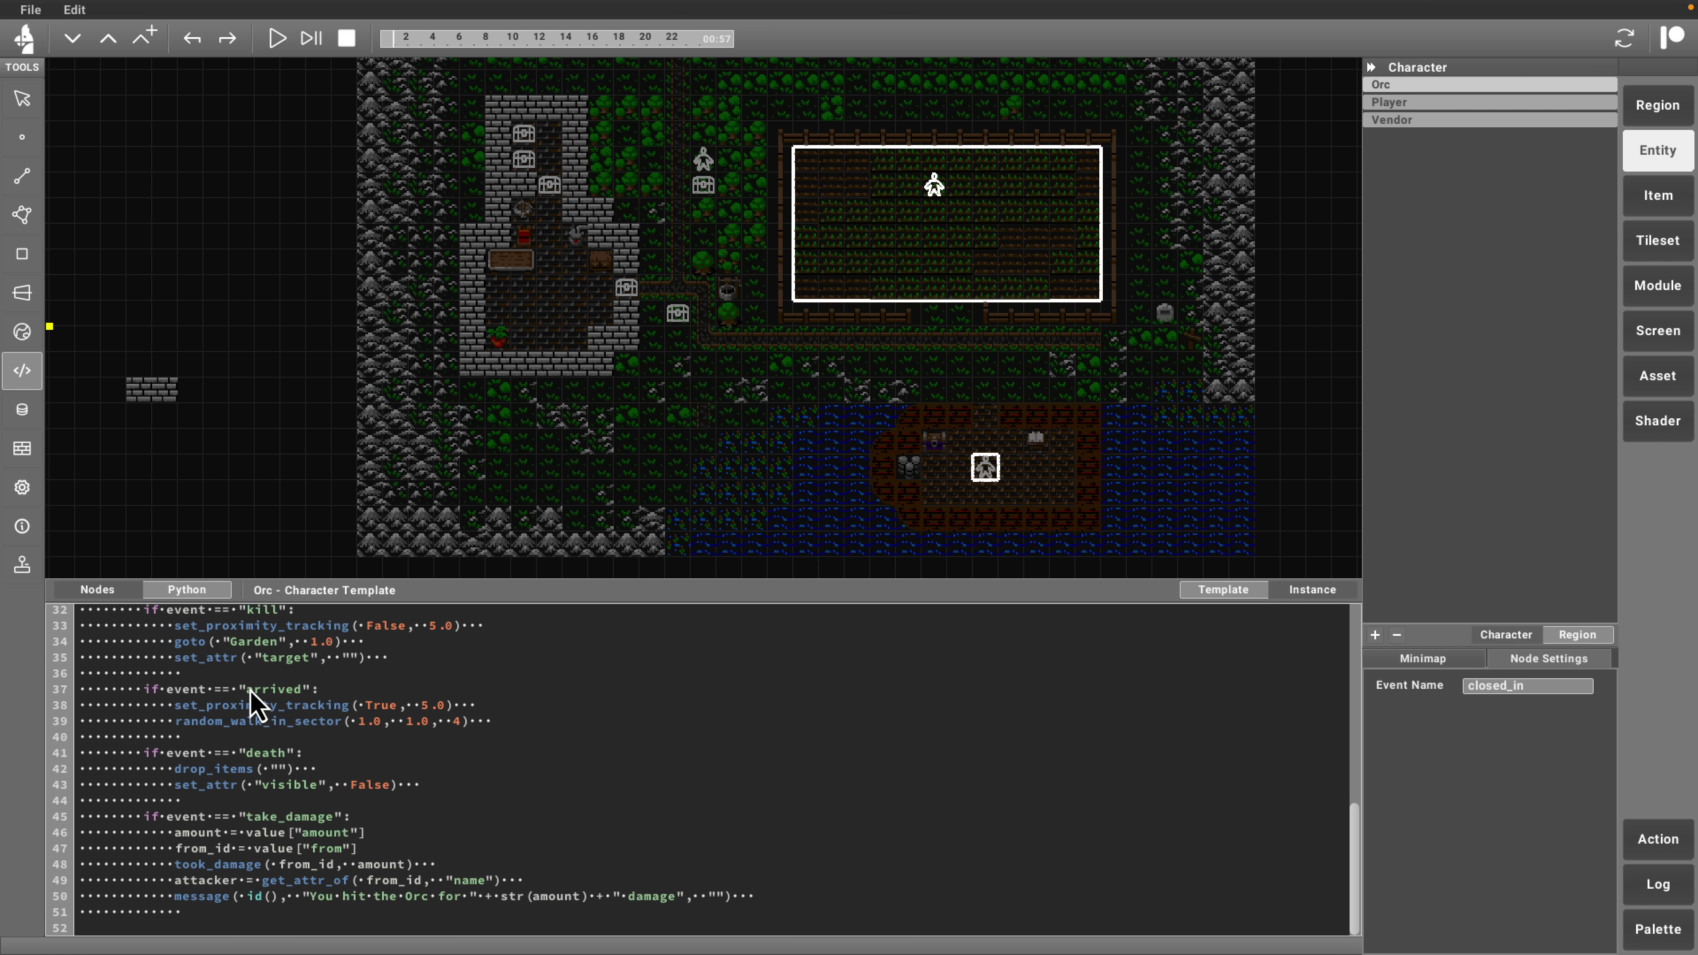
{"action": "left_click", "coordinate": [114, 593]}
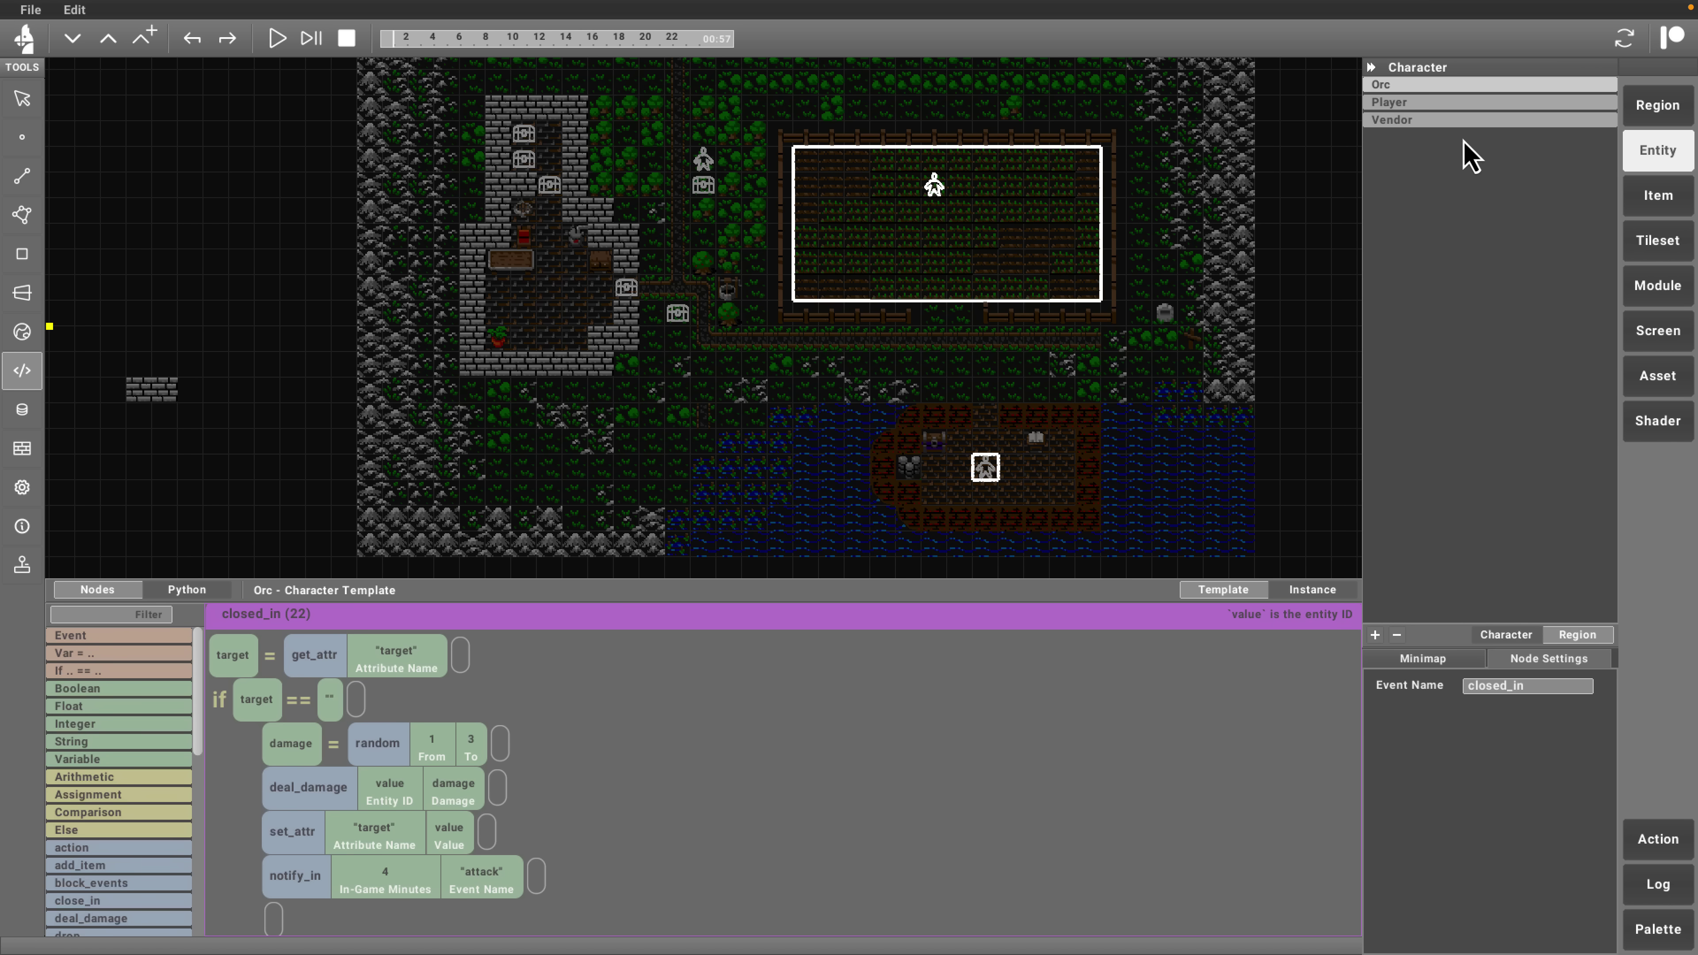
{"action": "left_click", "coordinate": [1378, 104]}
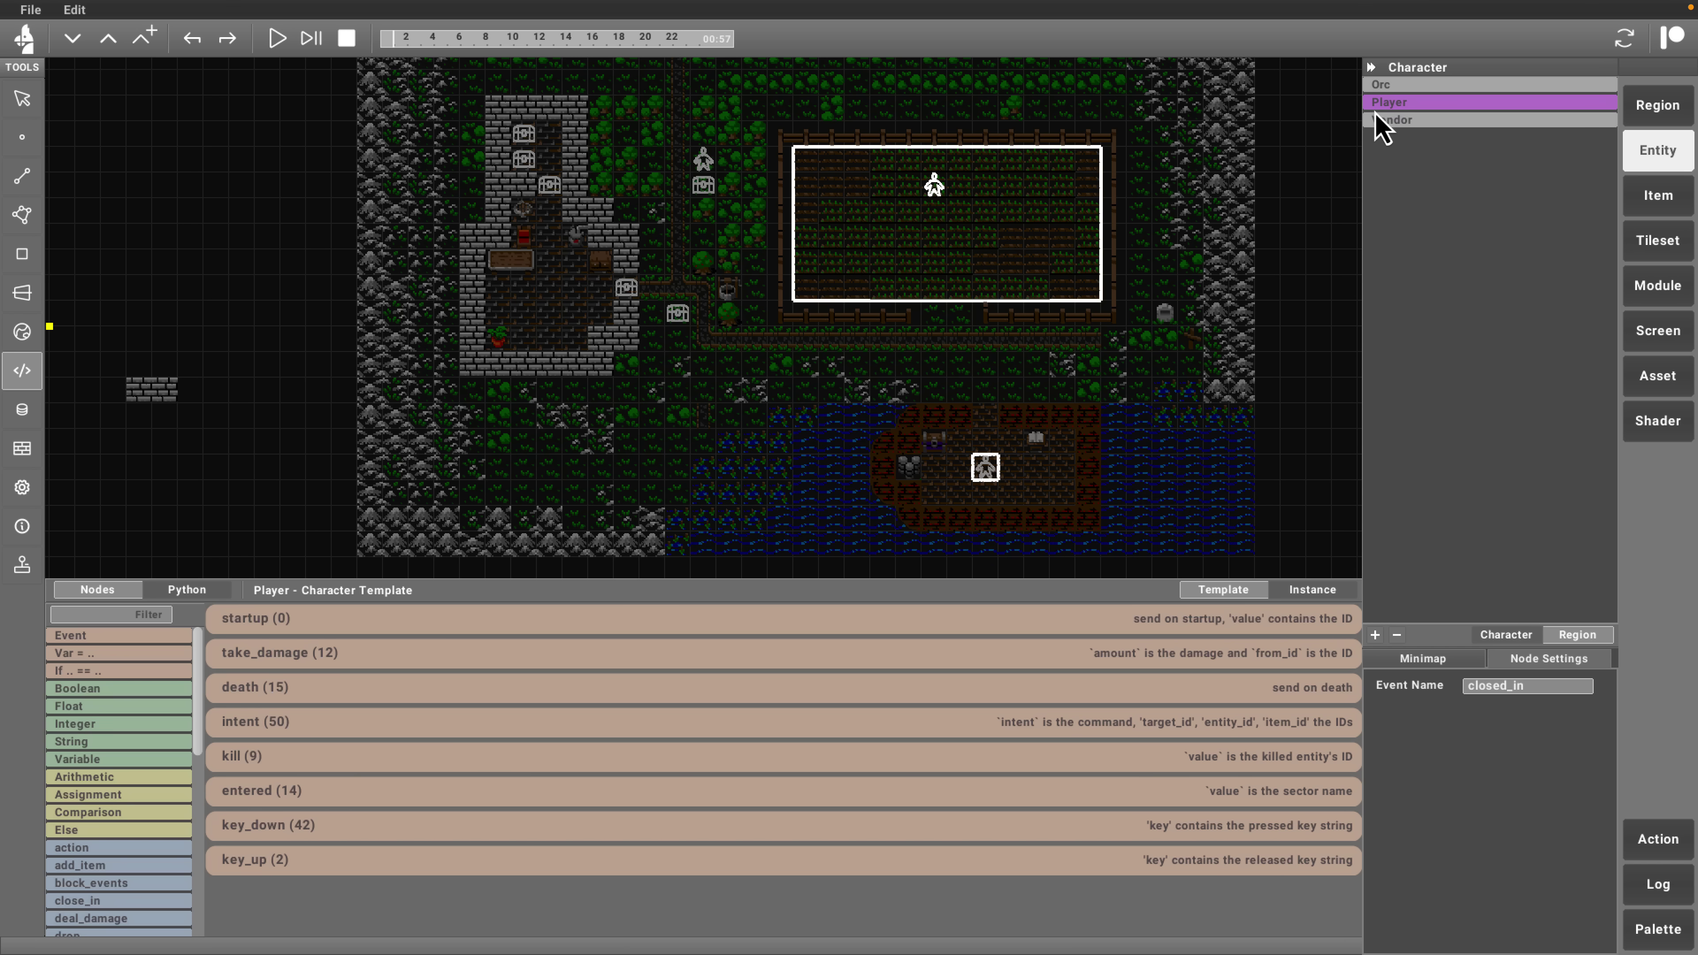
Toggle the Player script between Python and Nodes, then open its attribute data
{"action": "left_click", "coordinate": [175, 592]}
{"action": "left_click", "coordinate": [110, 593]}
{"action": "left_click", "coordinate": [30, 413]}
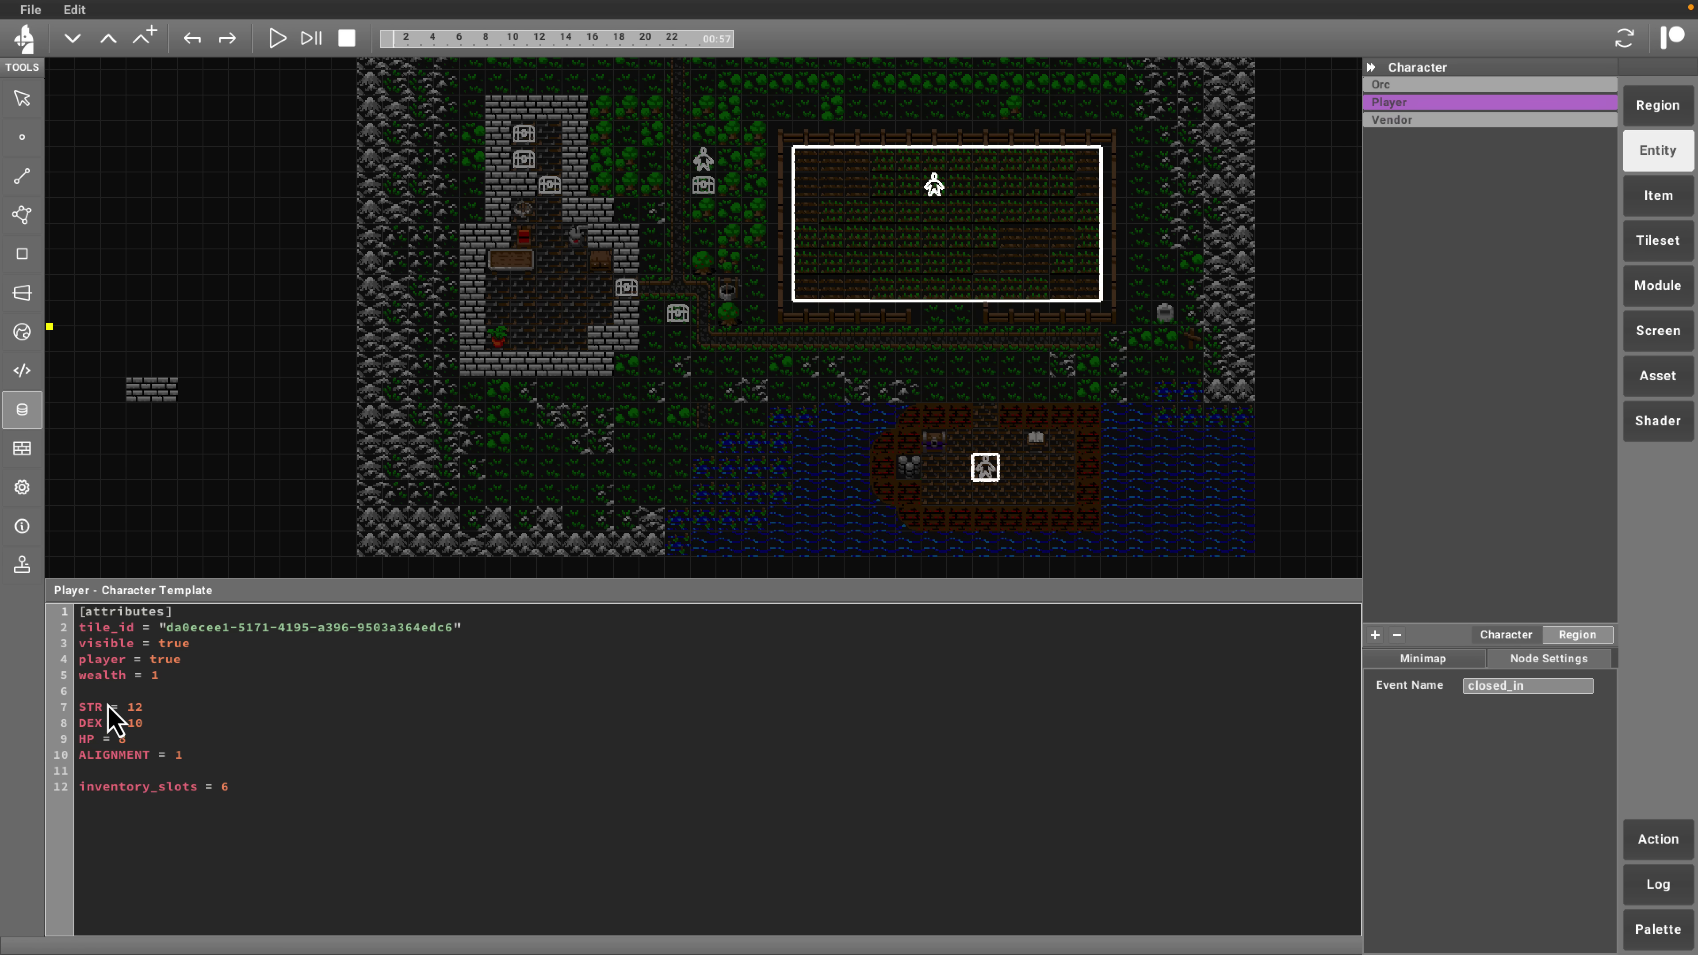
Set the Player's wealth to 991, browse Vendor and Orc attributes, then list the game items
{"action": "left_click", "coordinate": [157, 677]}
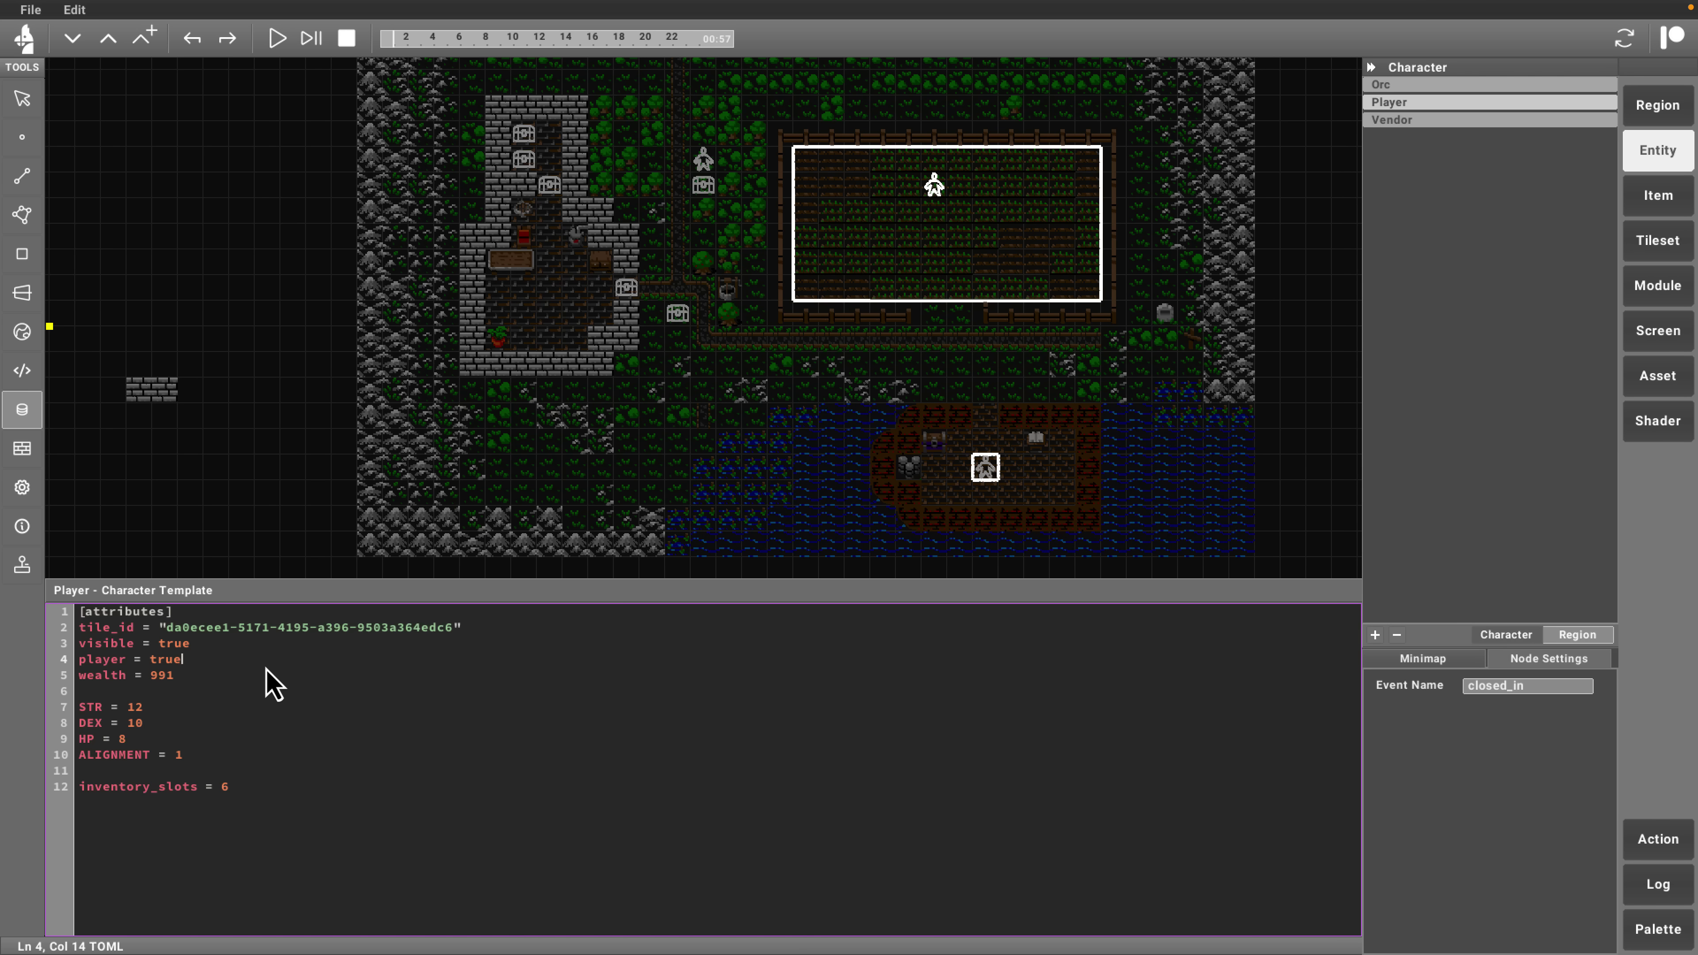
{"action": "left_click", "coordinate": [1390, 124]}
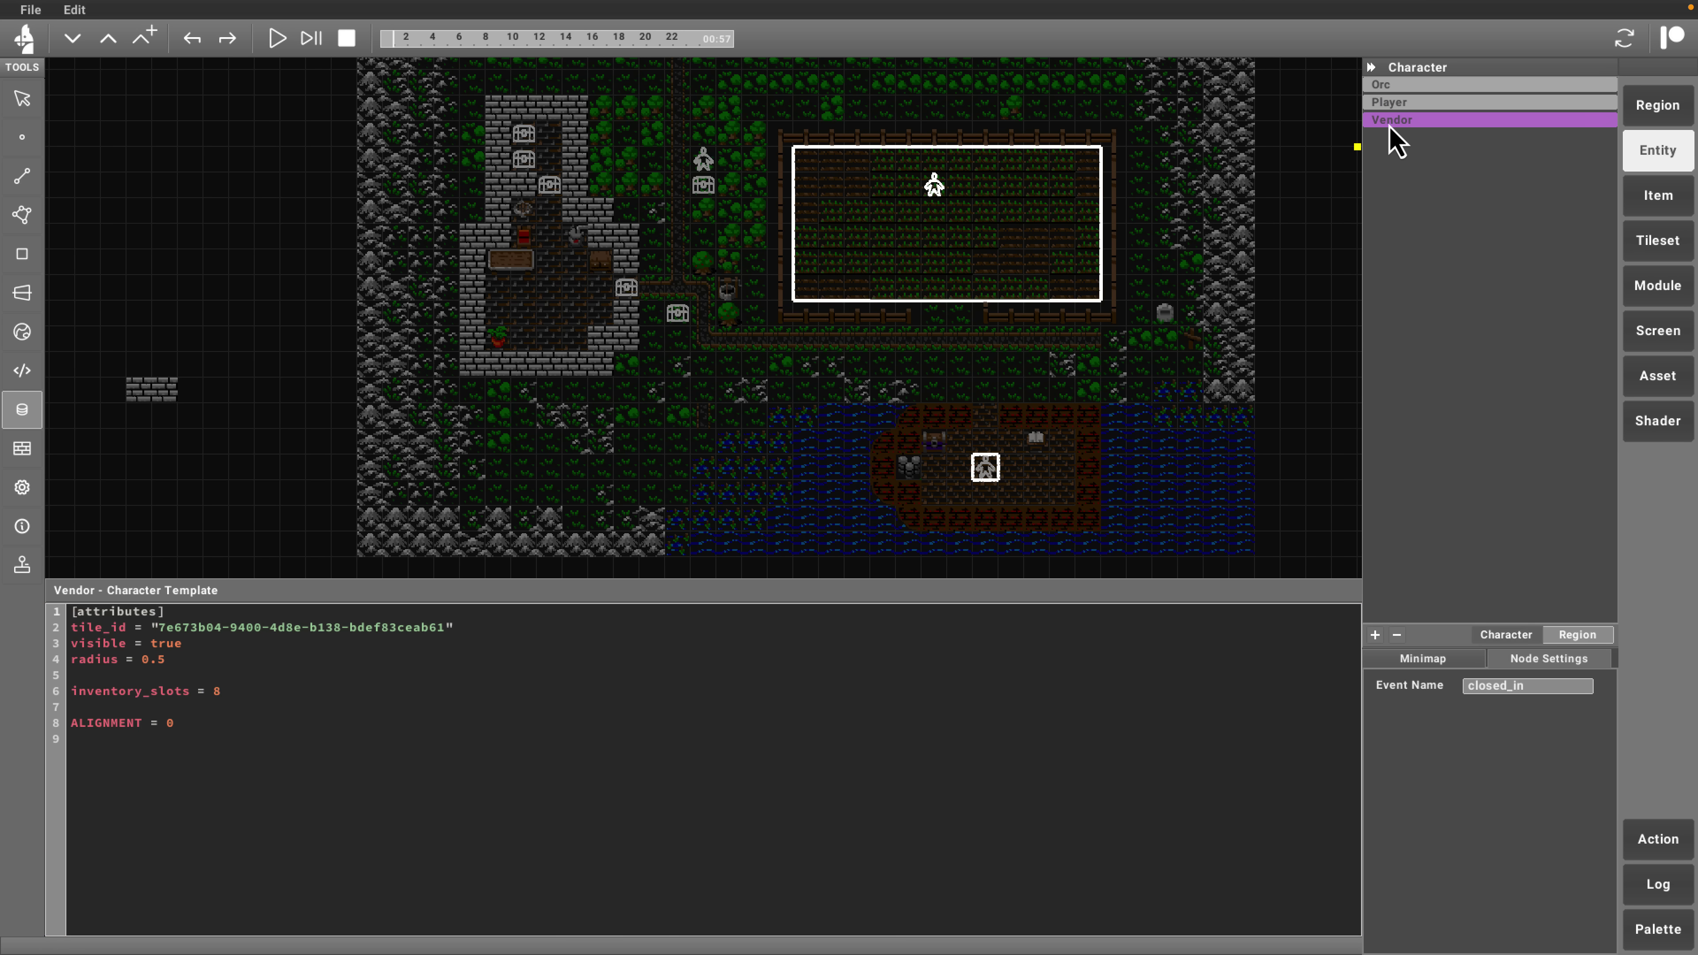
{"action": "left_click", "coordinate": [1411, 87]}
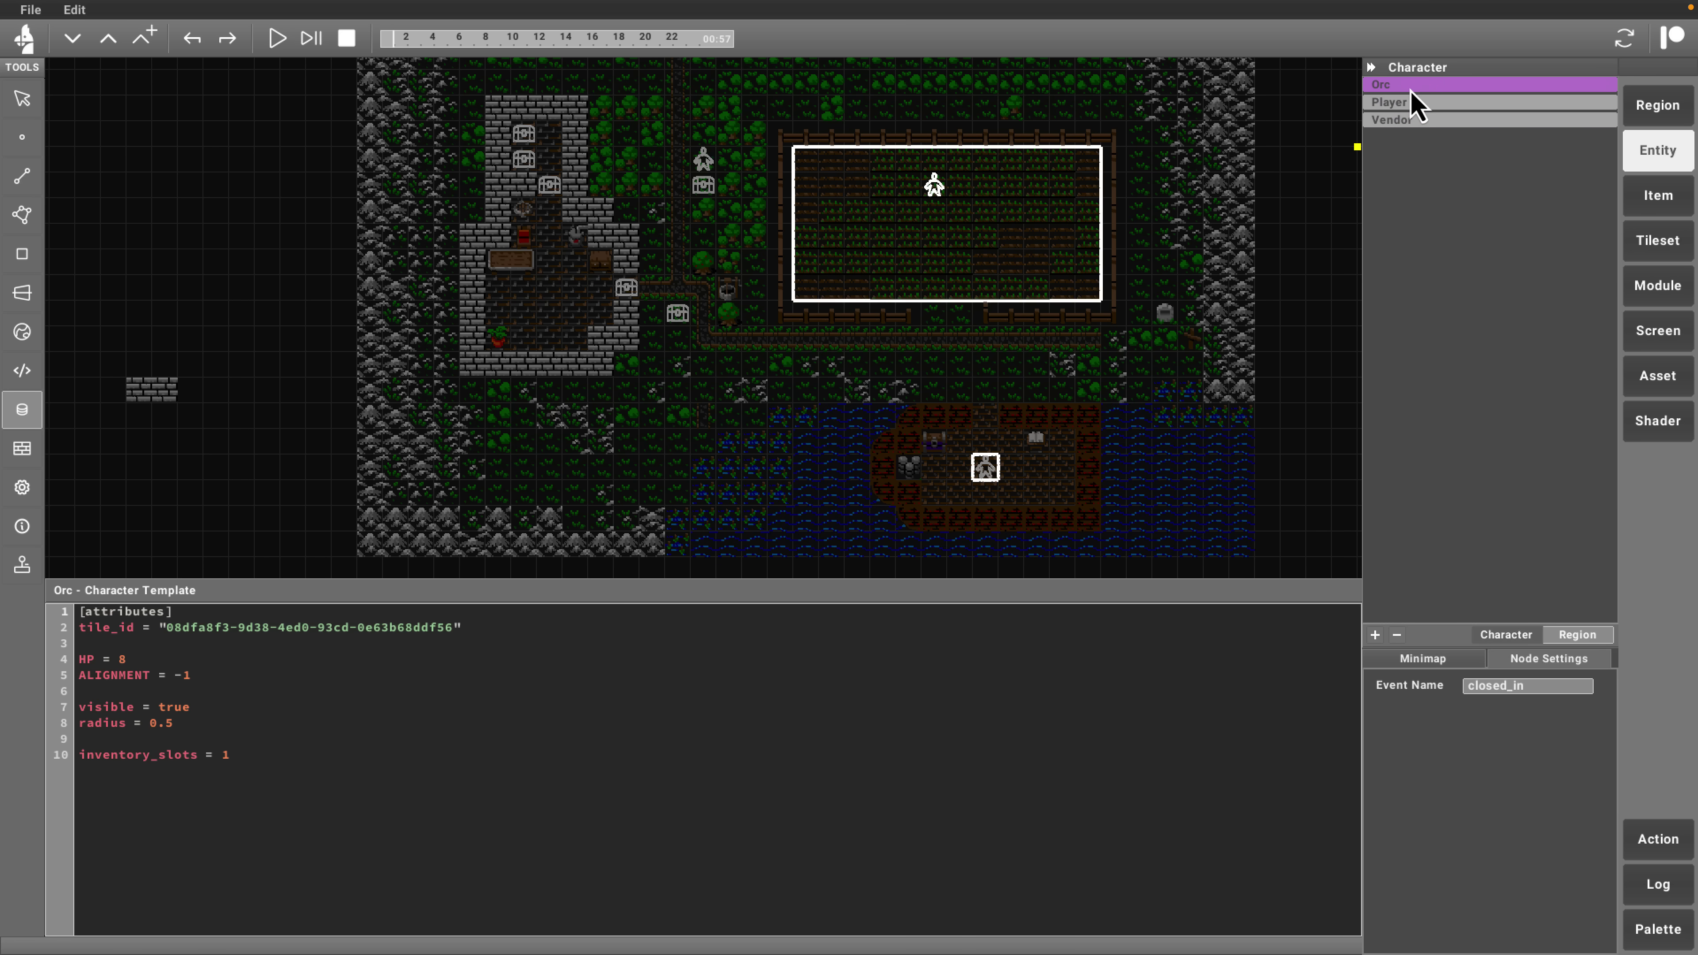
{"action": "left_click", "coordinate": [1675, 204]}
Browse the GoldenKey, Door and Sword items, then show the Sign's intent script sending its message within distance 2
{"action": "left_click", "coordinate": [1464, 139]}
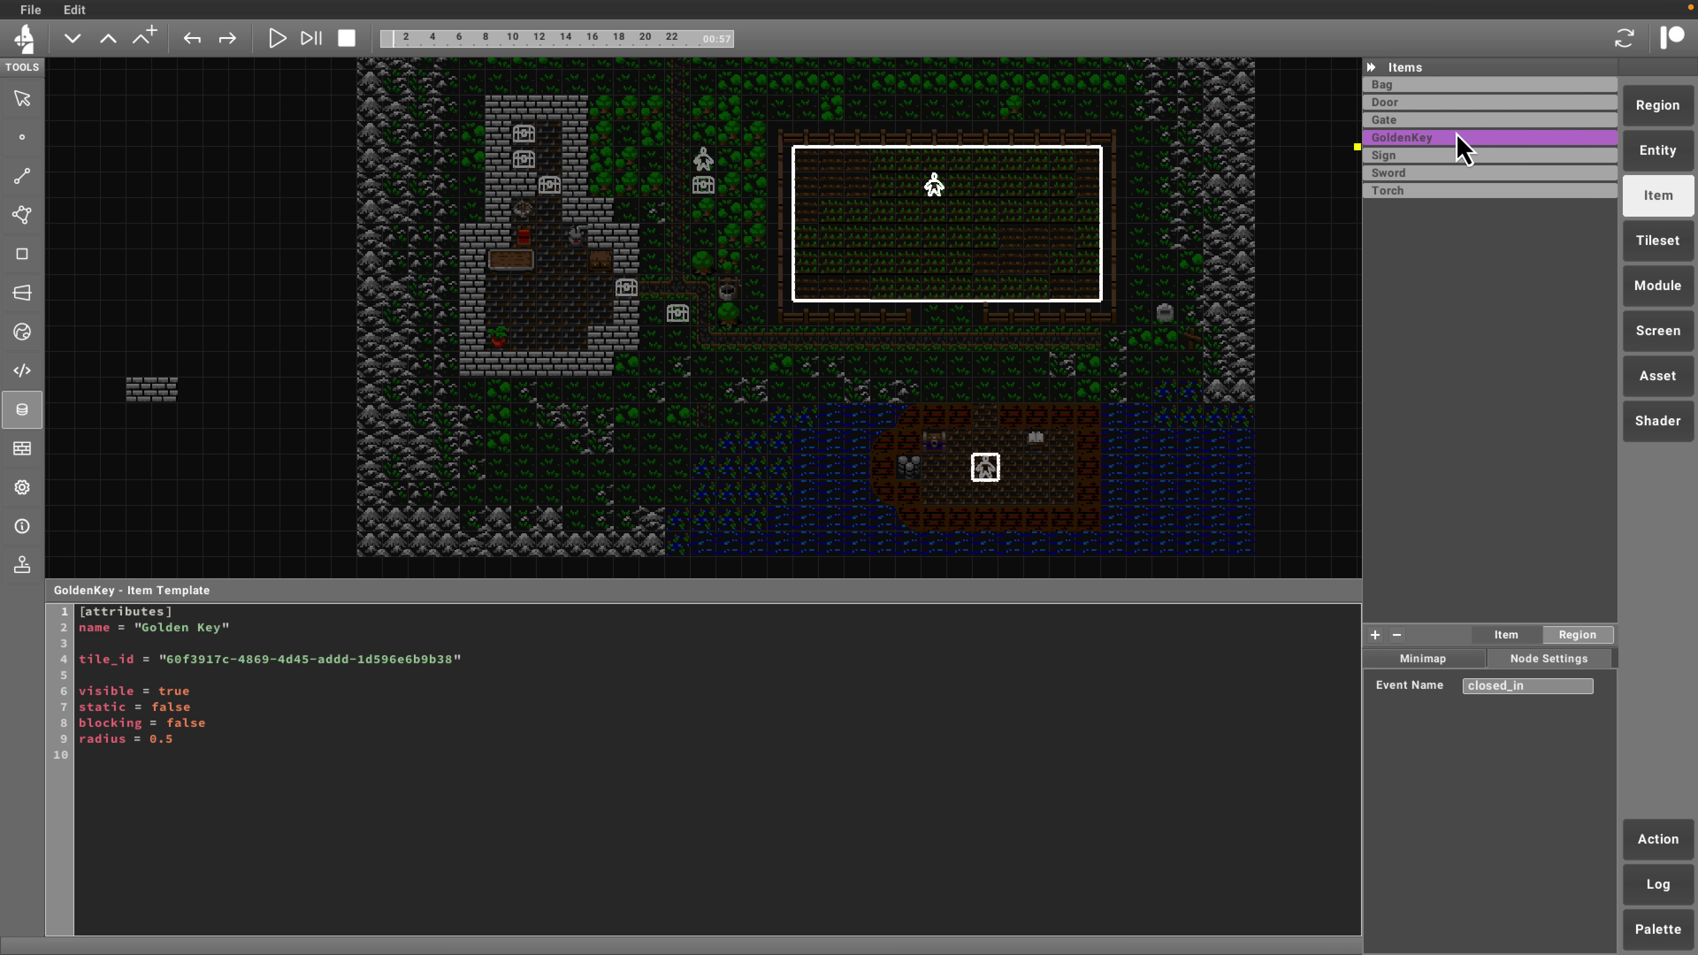
{"action": "left_click", "coordinate": [1459, 103]}
{"action": "left_click", "coordinate": [1456, 139]}
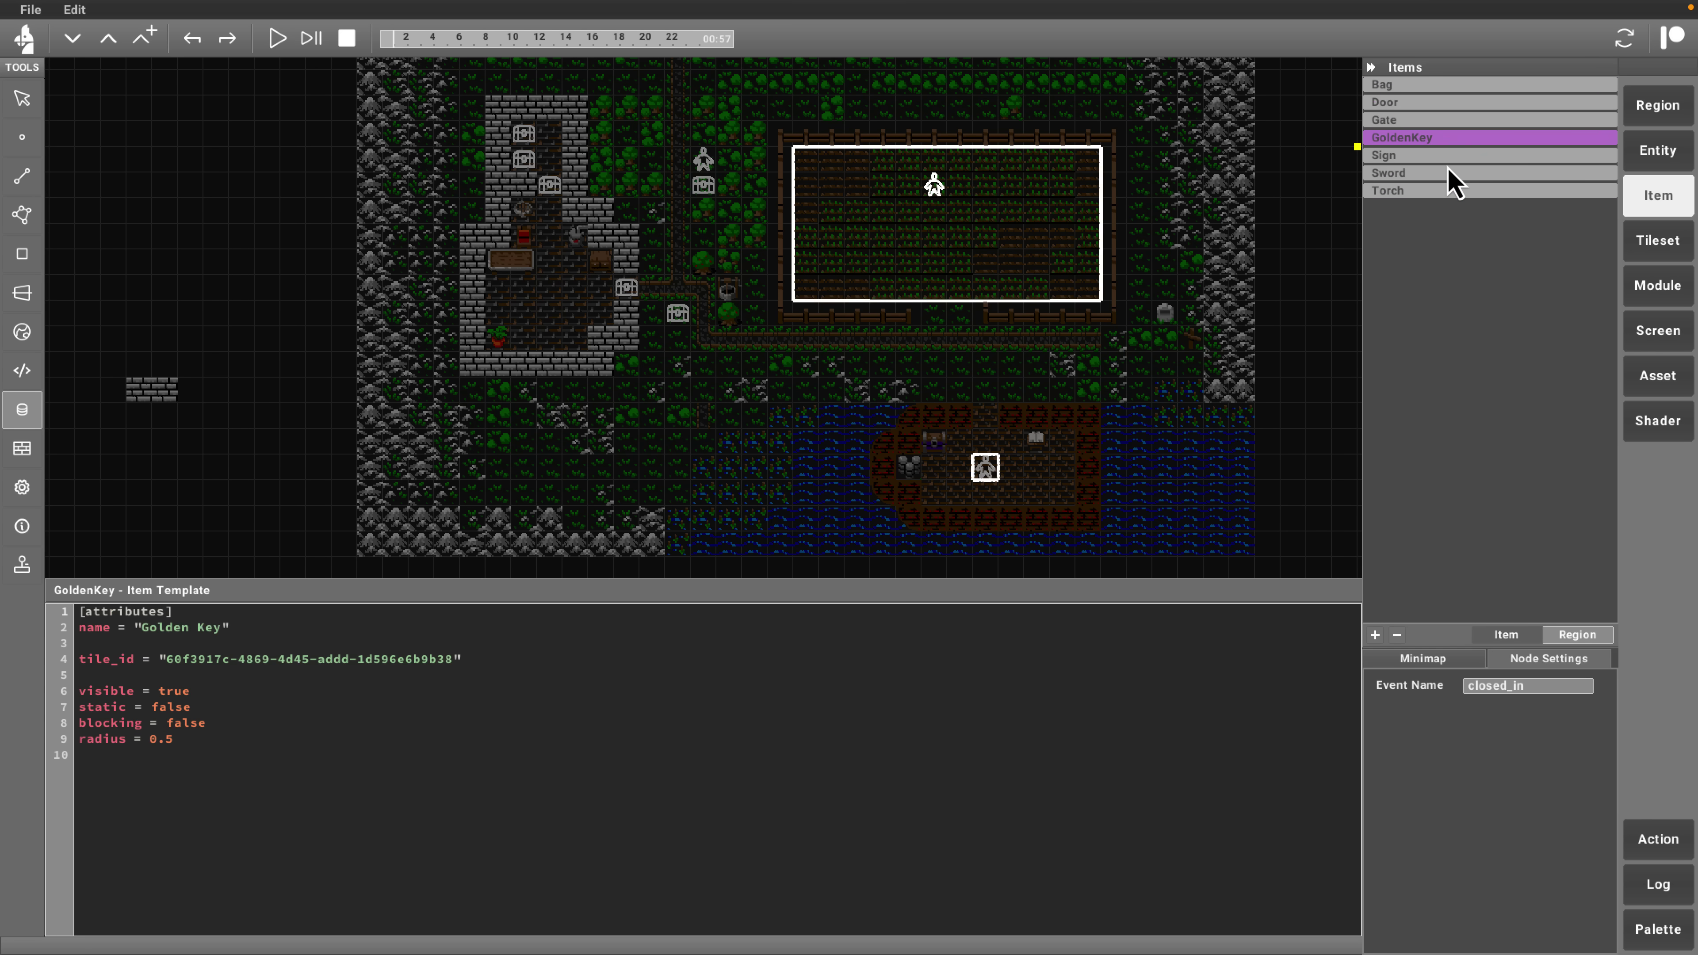
{"action": "left_click", "coordinate": [1444, 171]}
{"action": "left_click", "coordinate": [1444, 160]}
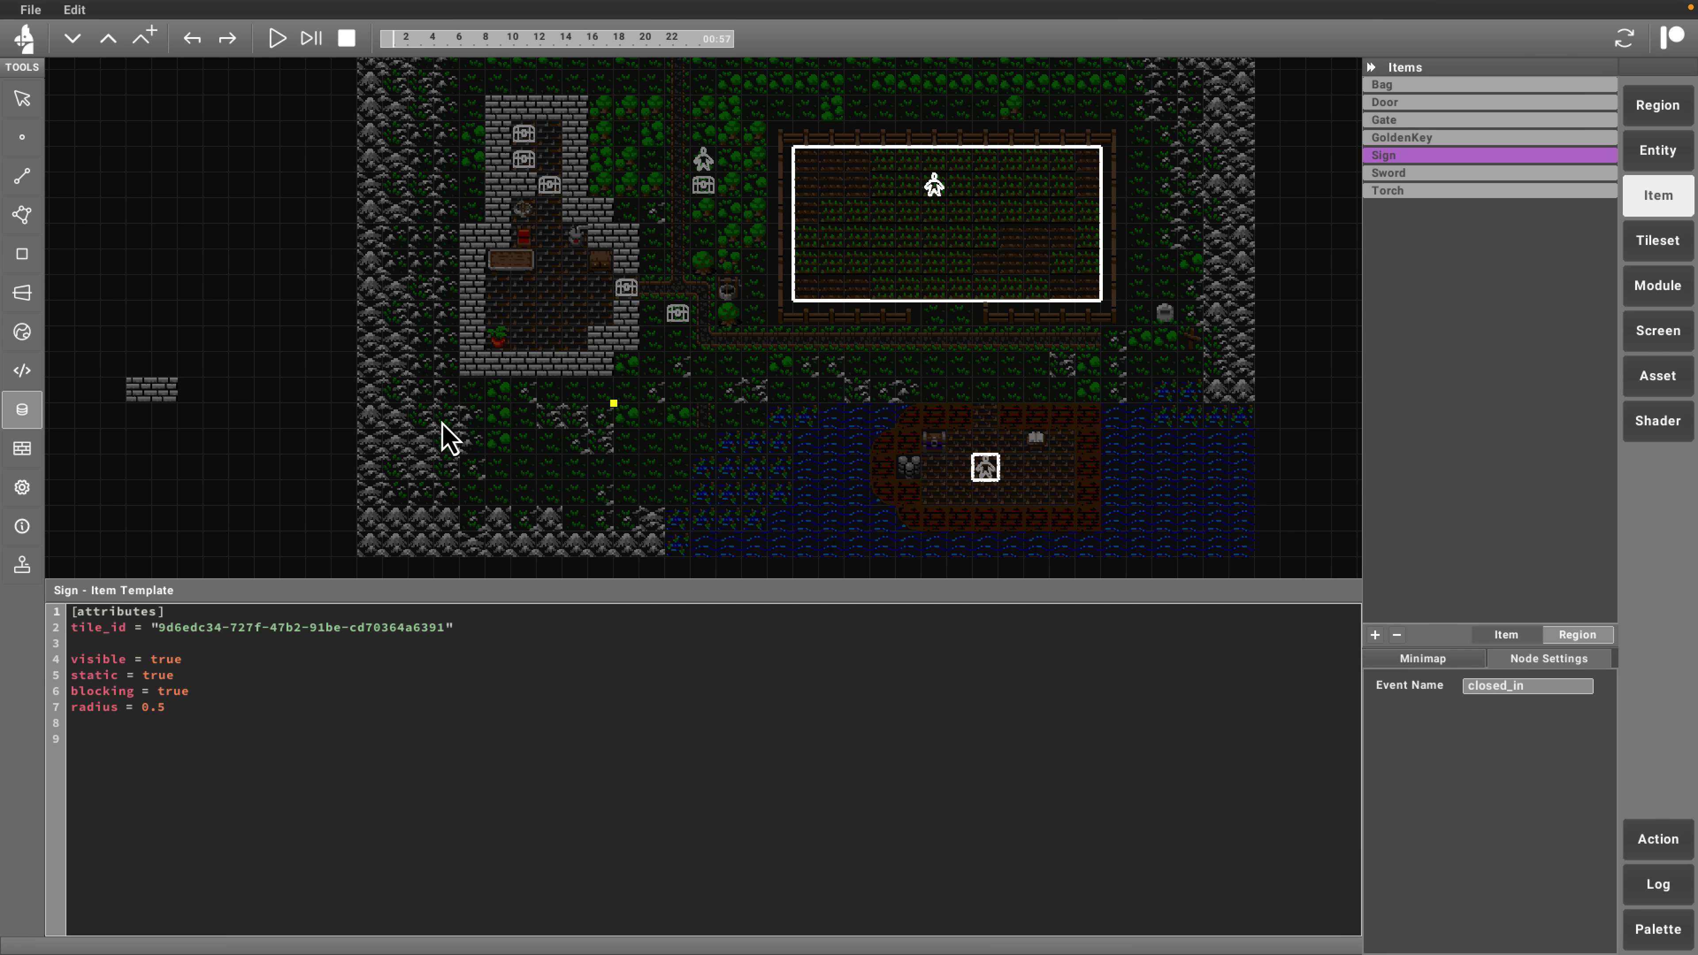
{"action": "left_click", "coordinate": [24, 371]}
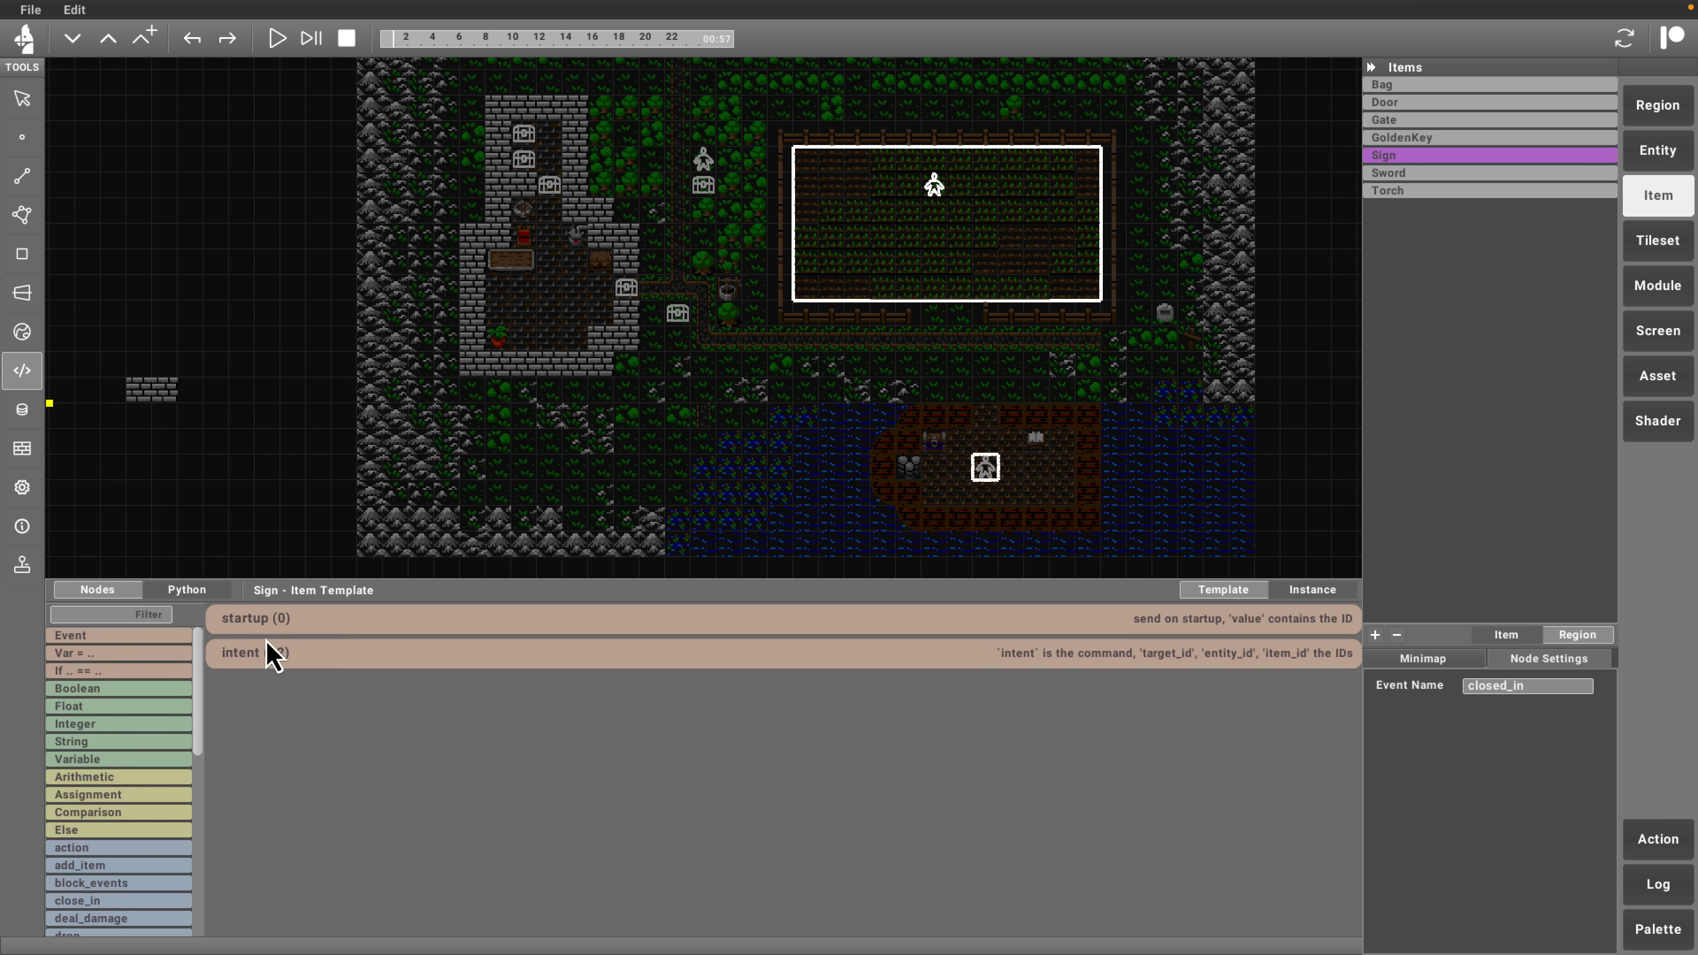
{"action": "left_click", "coordinate": [282, 659]}
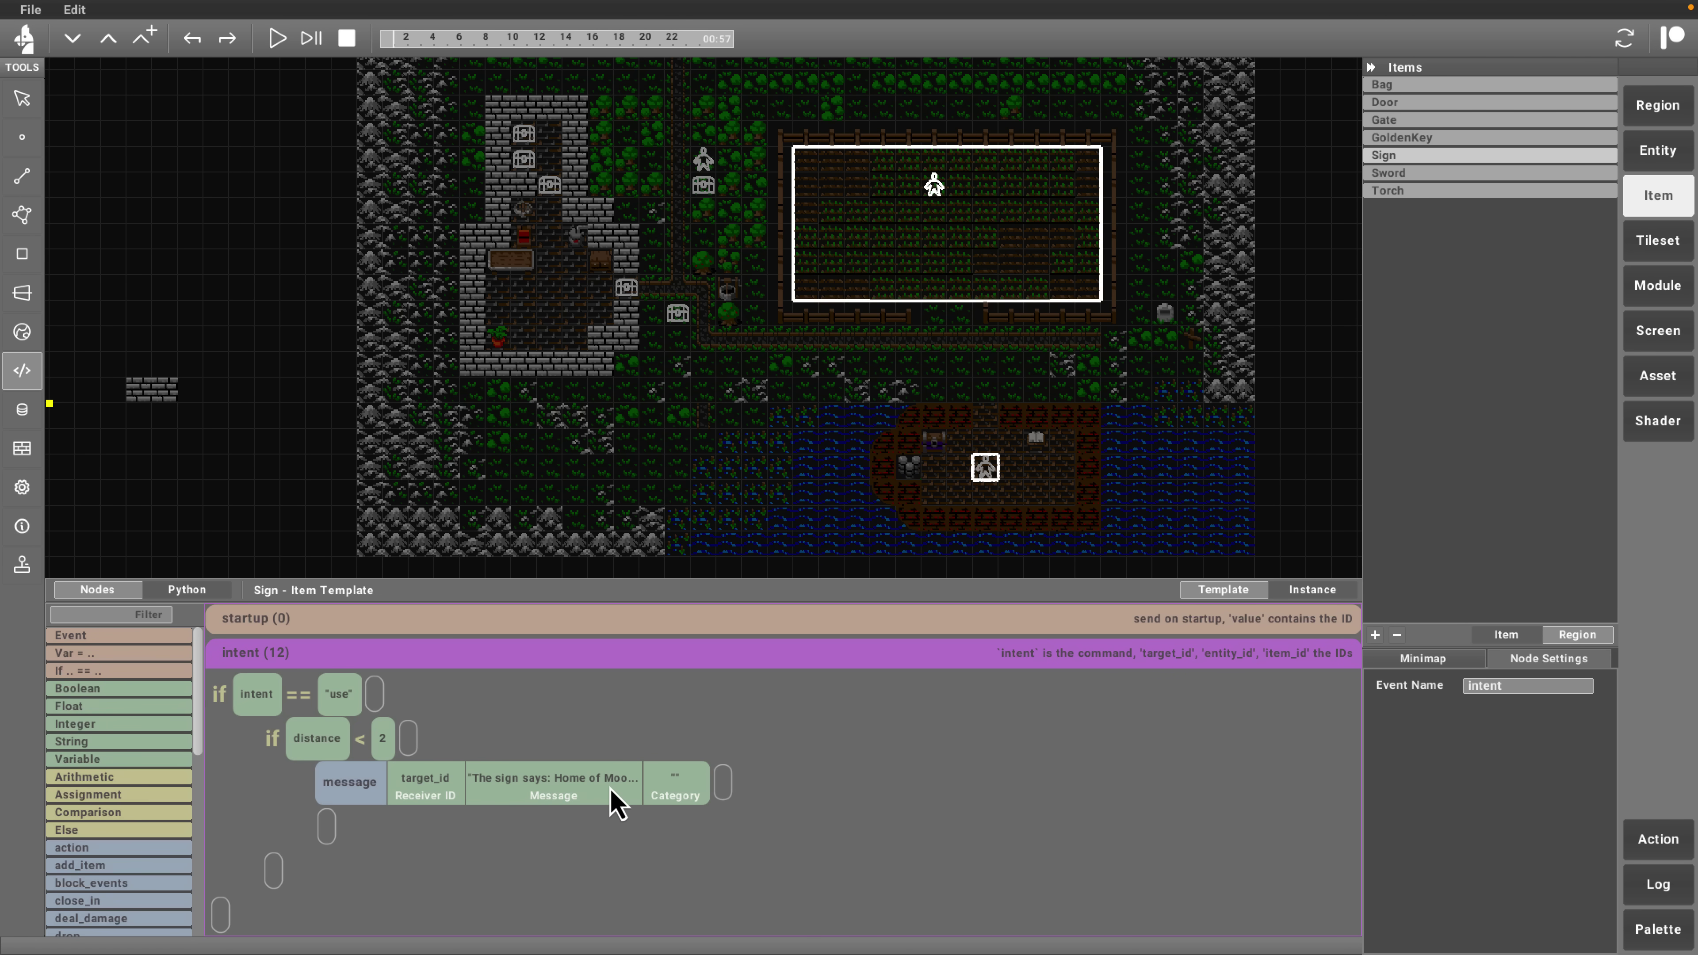
Review the game config (target_fps 30, start_region Harbor) and list the Harbor and Dungeon regions
{"action": "left_click", "coordinate": [35, 491]}
{"action": "scroll", "coordinate": [552, 864], "scroll_direction": "down", "scroll_amount": 4}
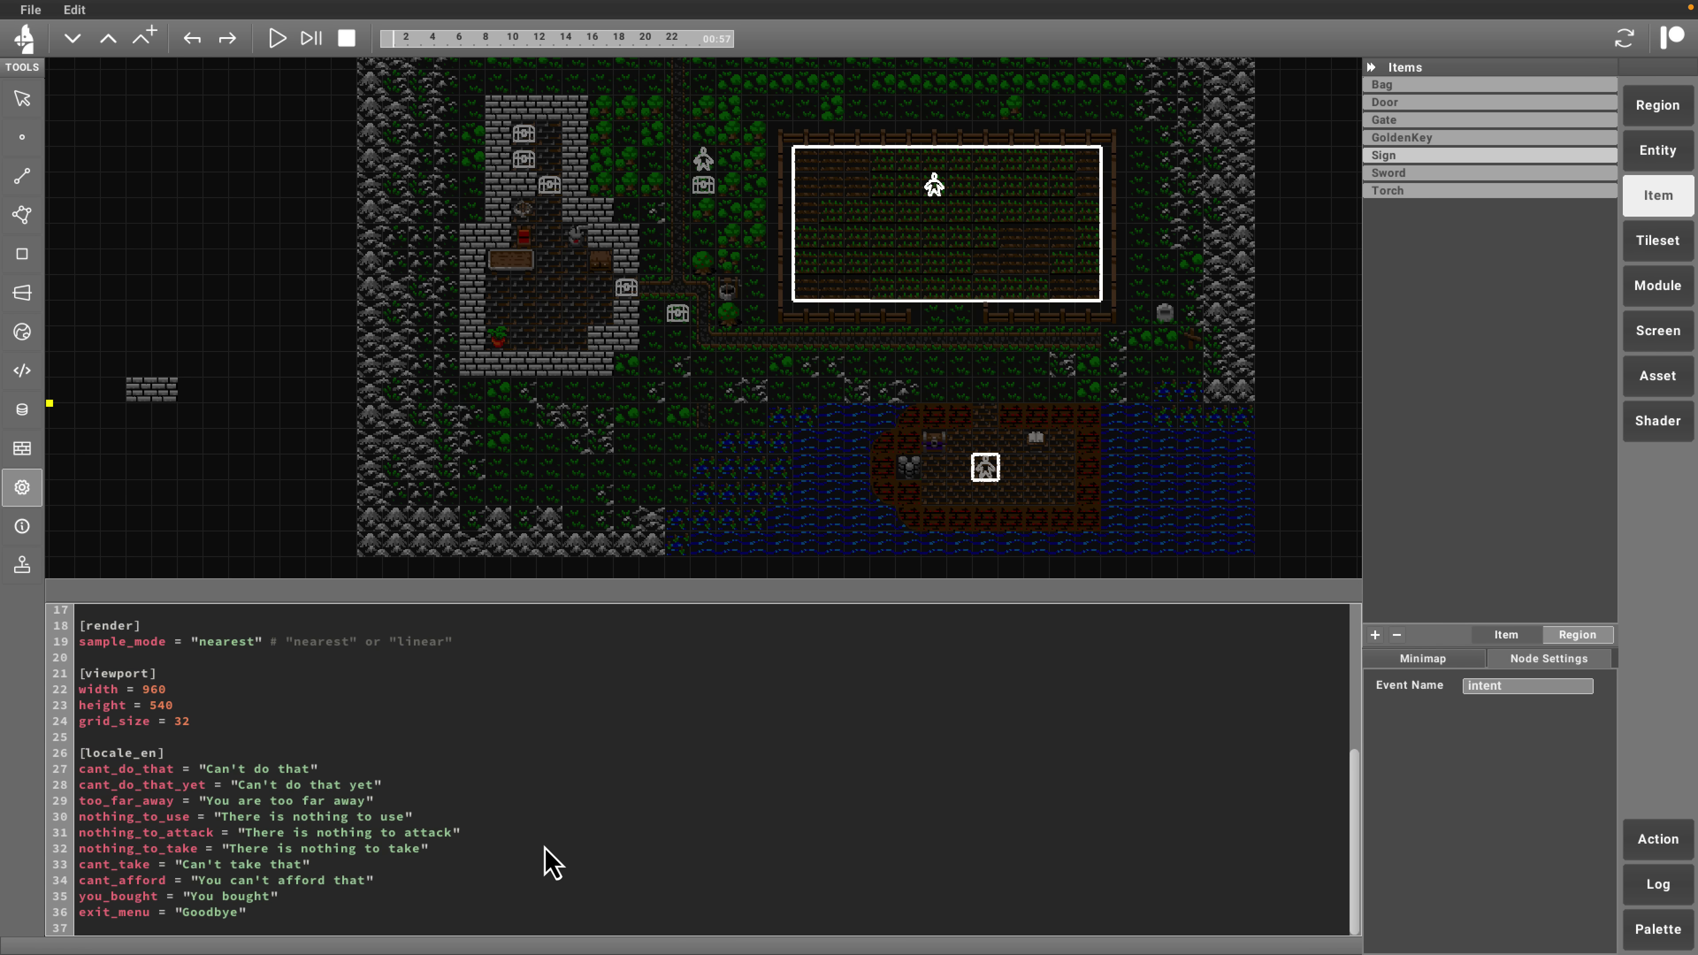
{"action": "scroll", "coordinate": [552, 864], "scroll_direction": "up", "scroll_amount": 5}
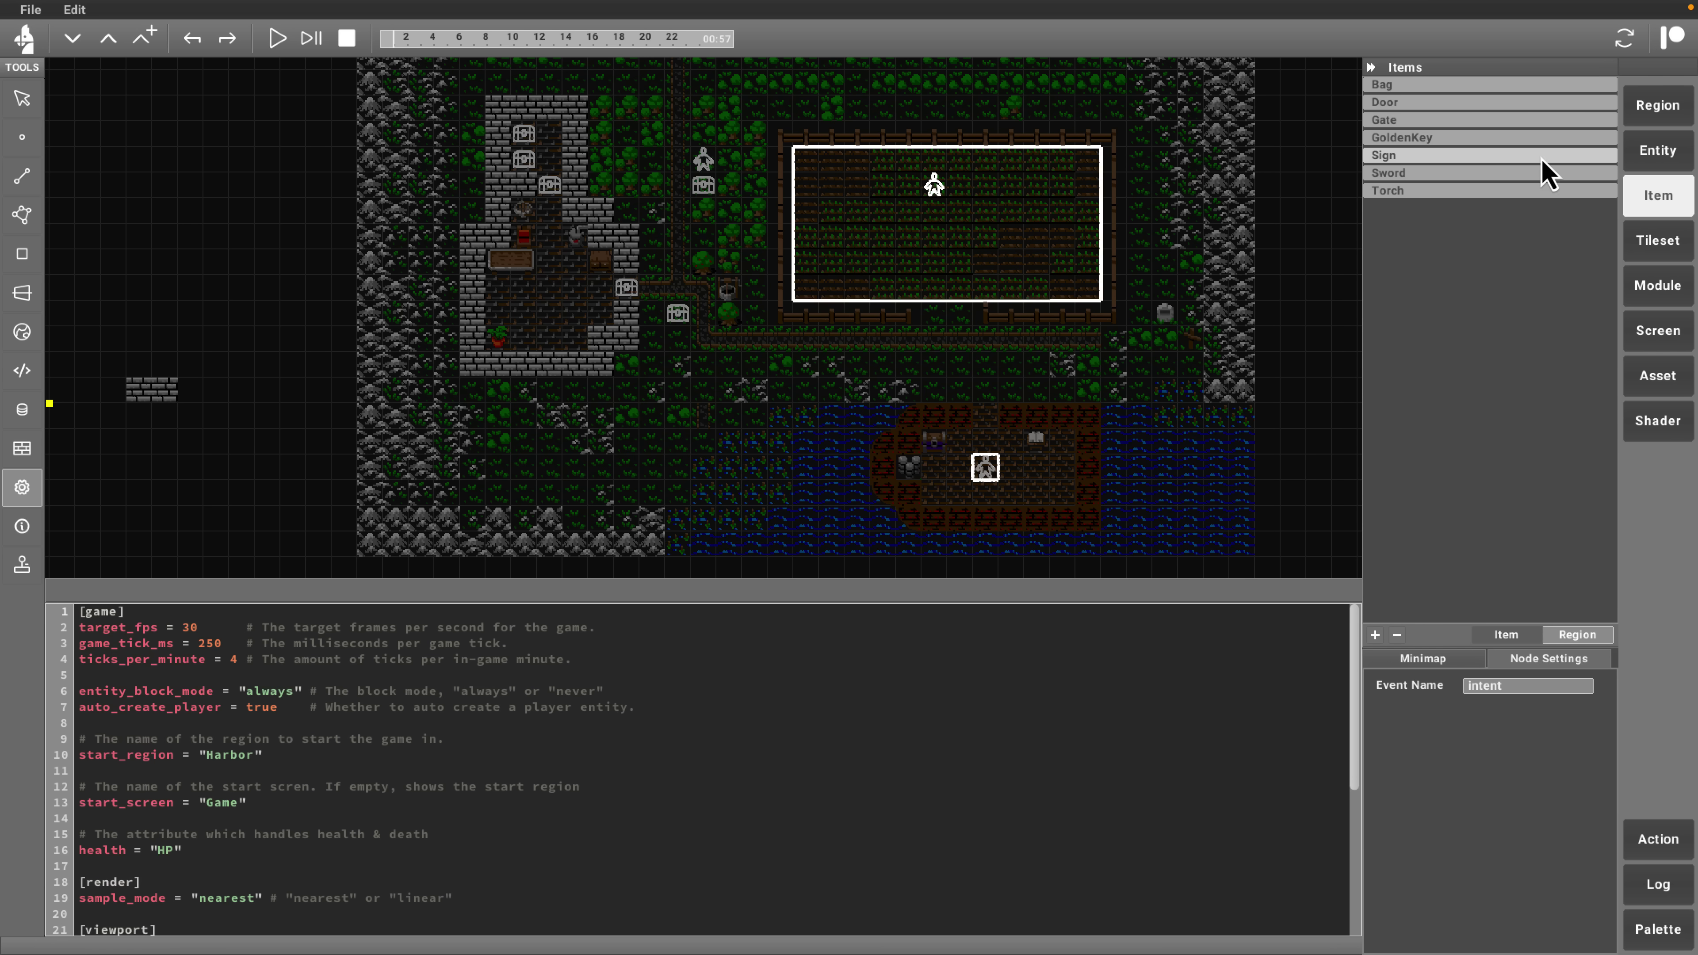
{"action": "left_click", "coordinate": [1657, 111]}
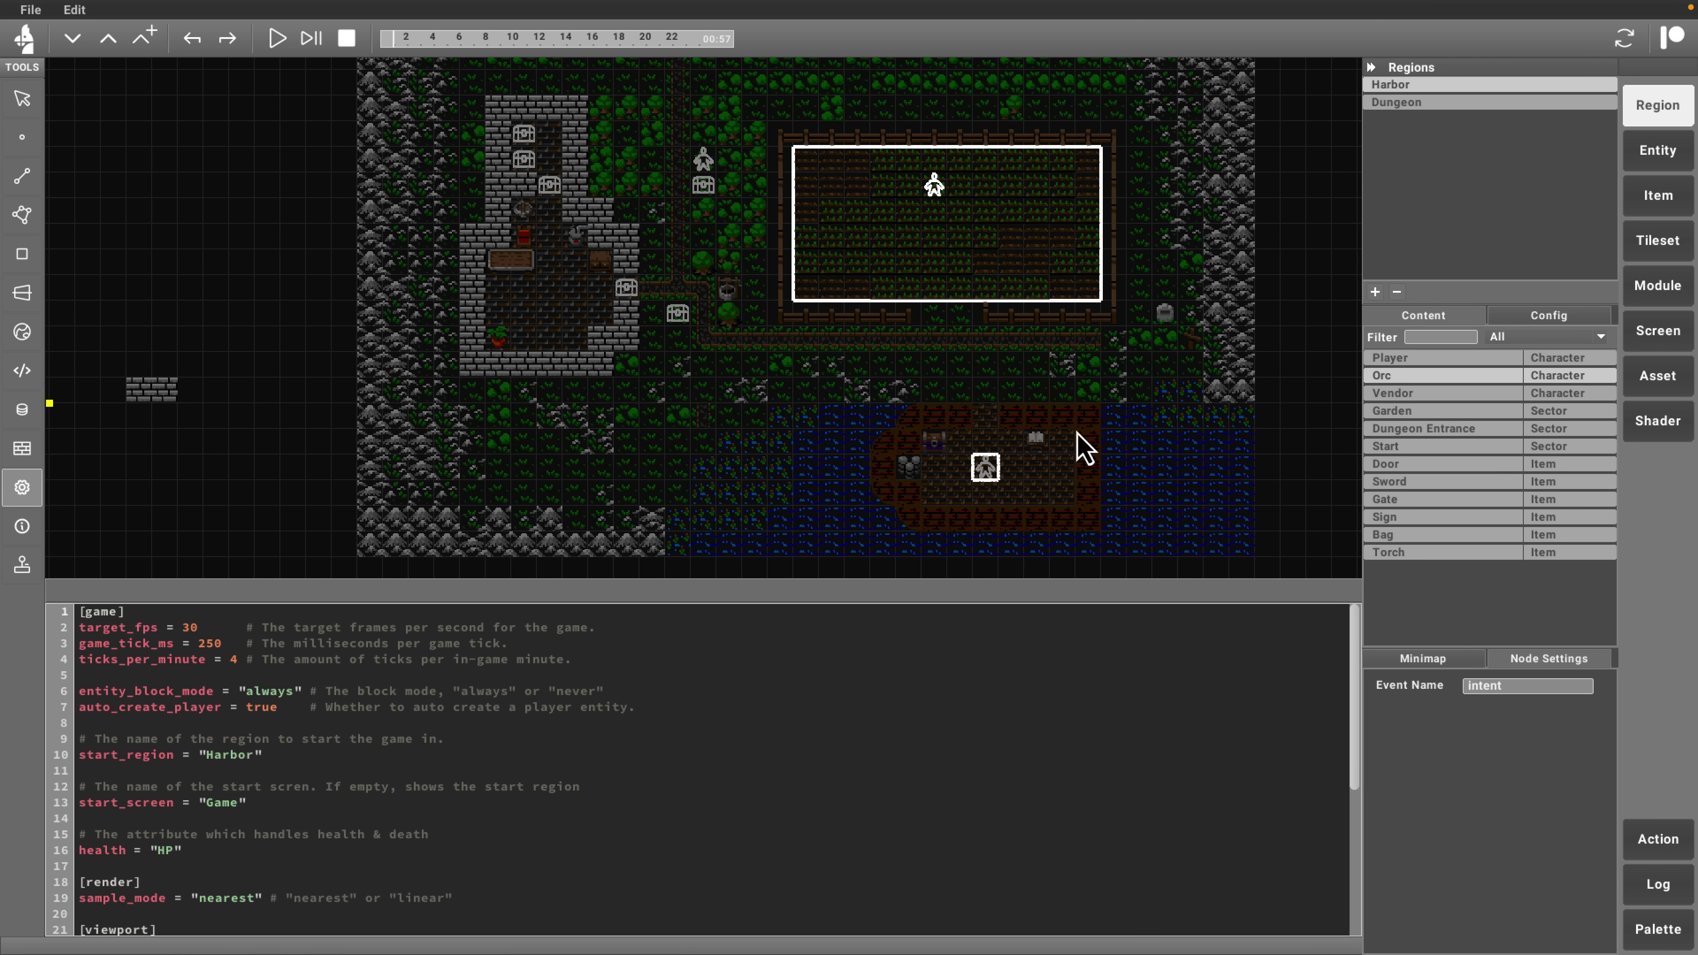
Browse the tileset atlas, the code modules, and the Game screen's widget list
{"action": "left_click", "coordinate": [1657, 240]}
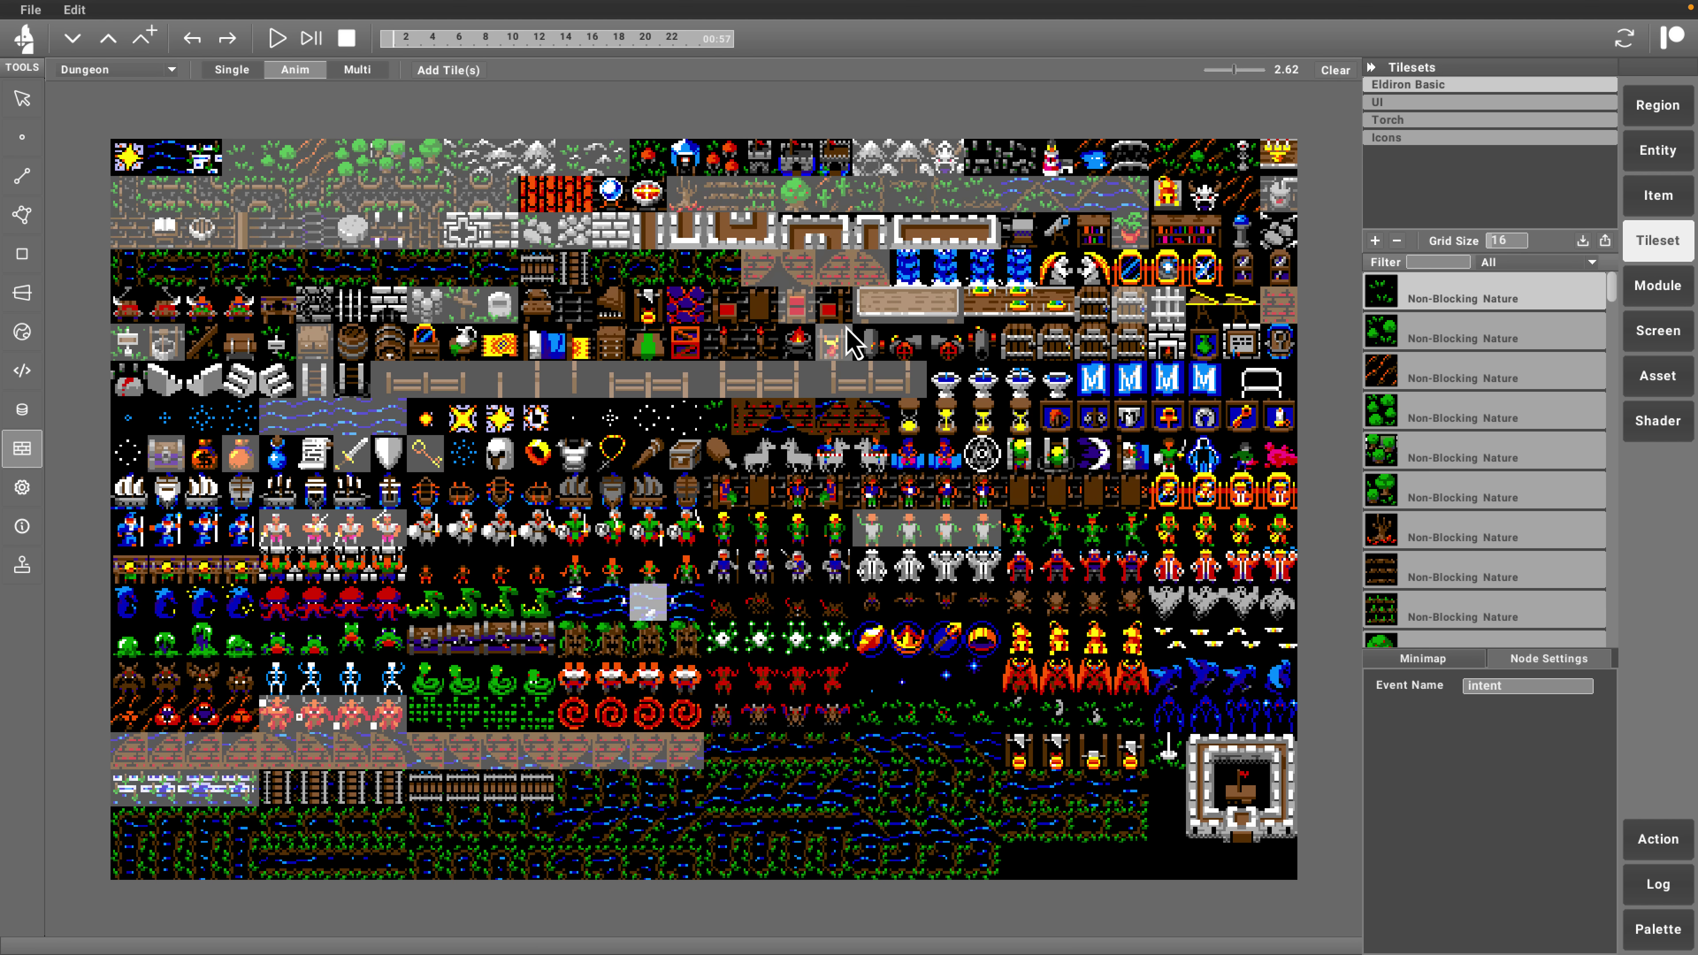
{"action": "left_click", "coordinate": [1641, 301]}
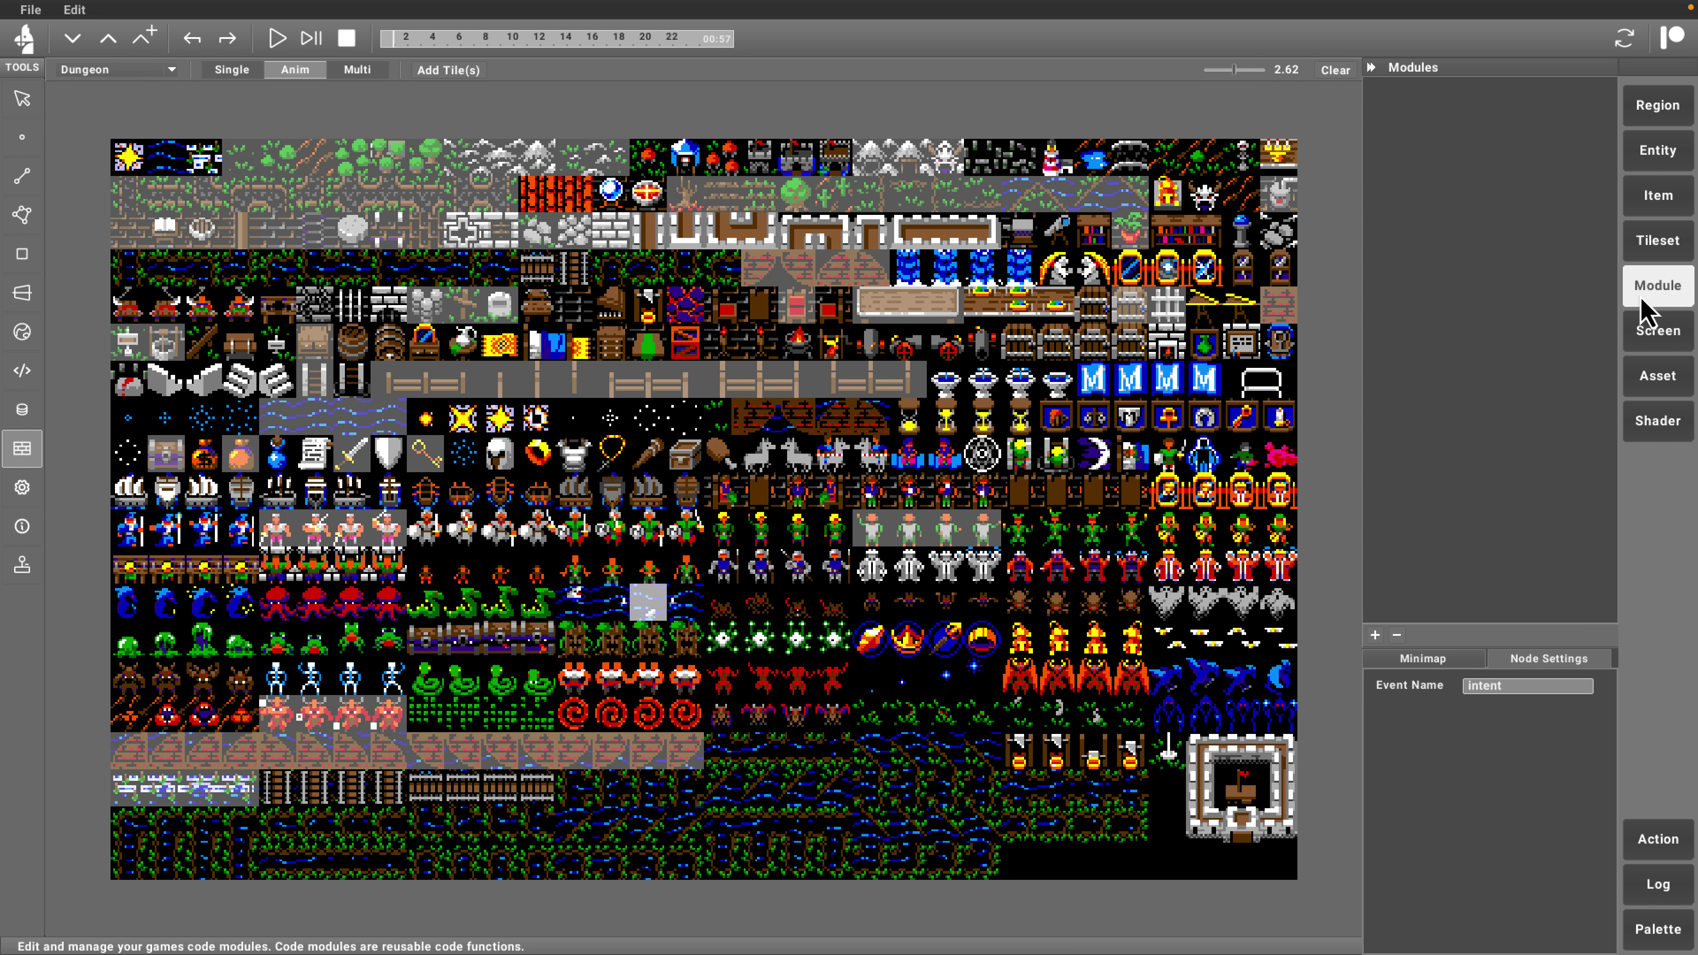
{"action": "left_click", "coordinate": [1647, 338]}
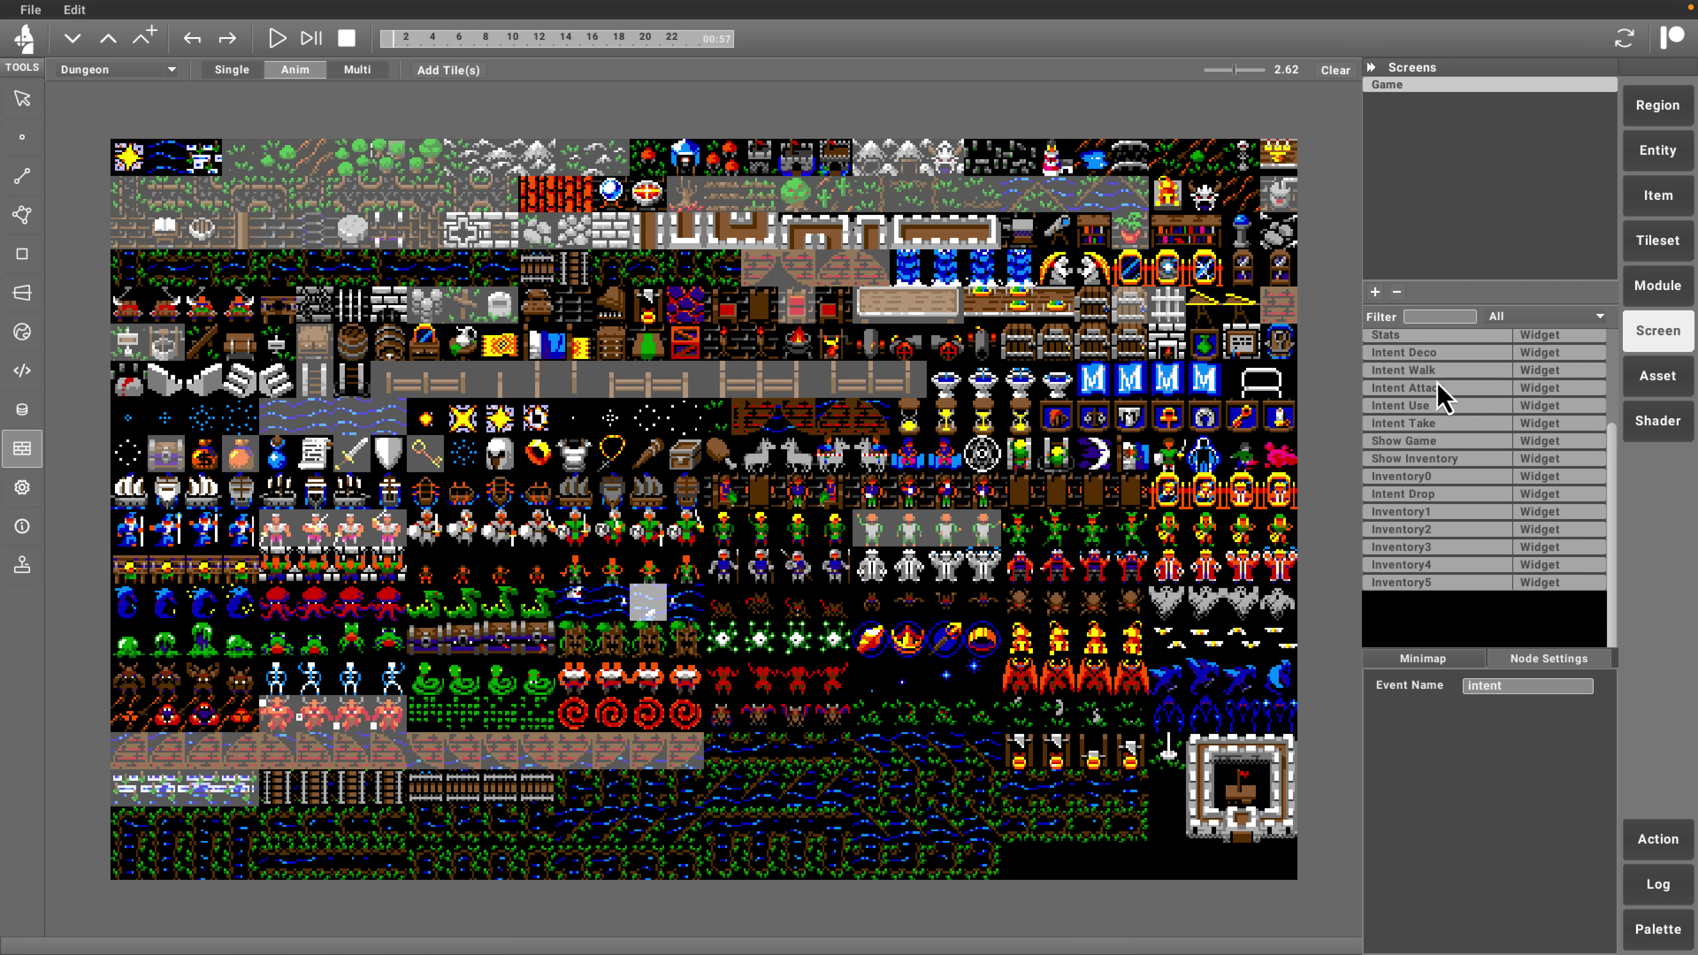
Return to the game settings, inspect the Intent Attack and Show Inventory widgets, then list the Tiny5-Regular font asset
{"action": "left_click", "coordinate": [24, 488]}
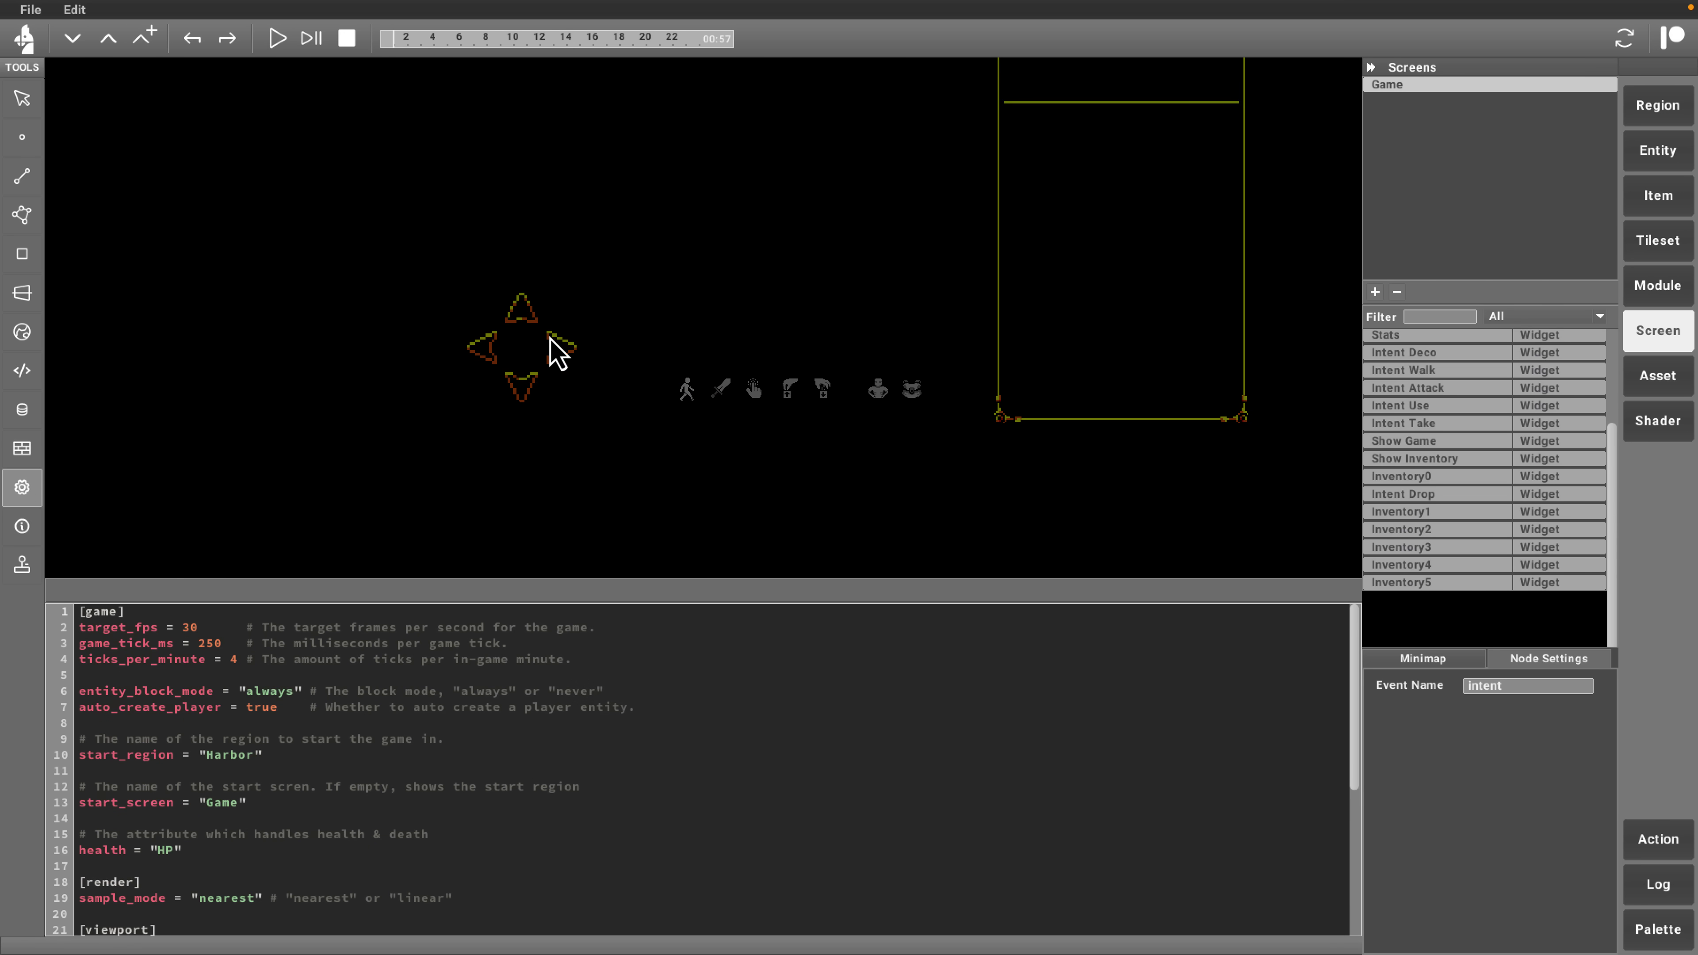
{"action": "left_click", "coordinate": [1431, 388]}
{"action": "left_click", "coordinate": [1427, 459]}
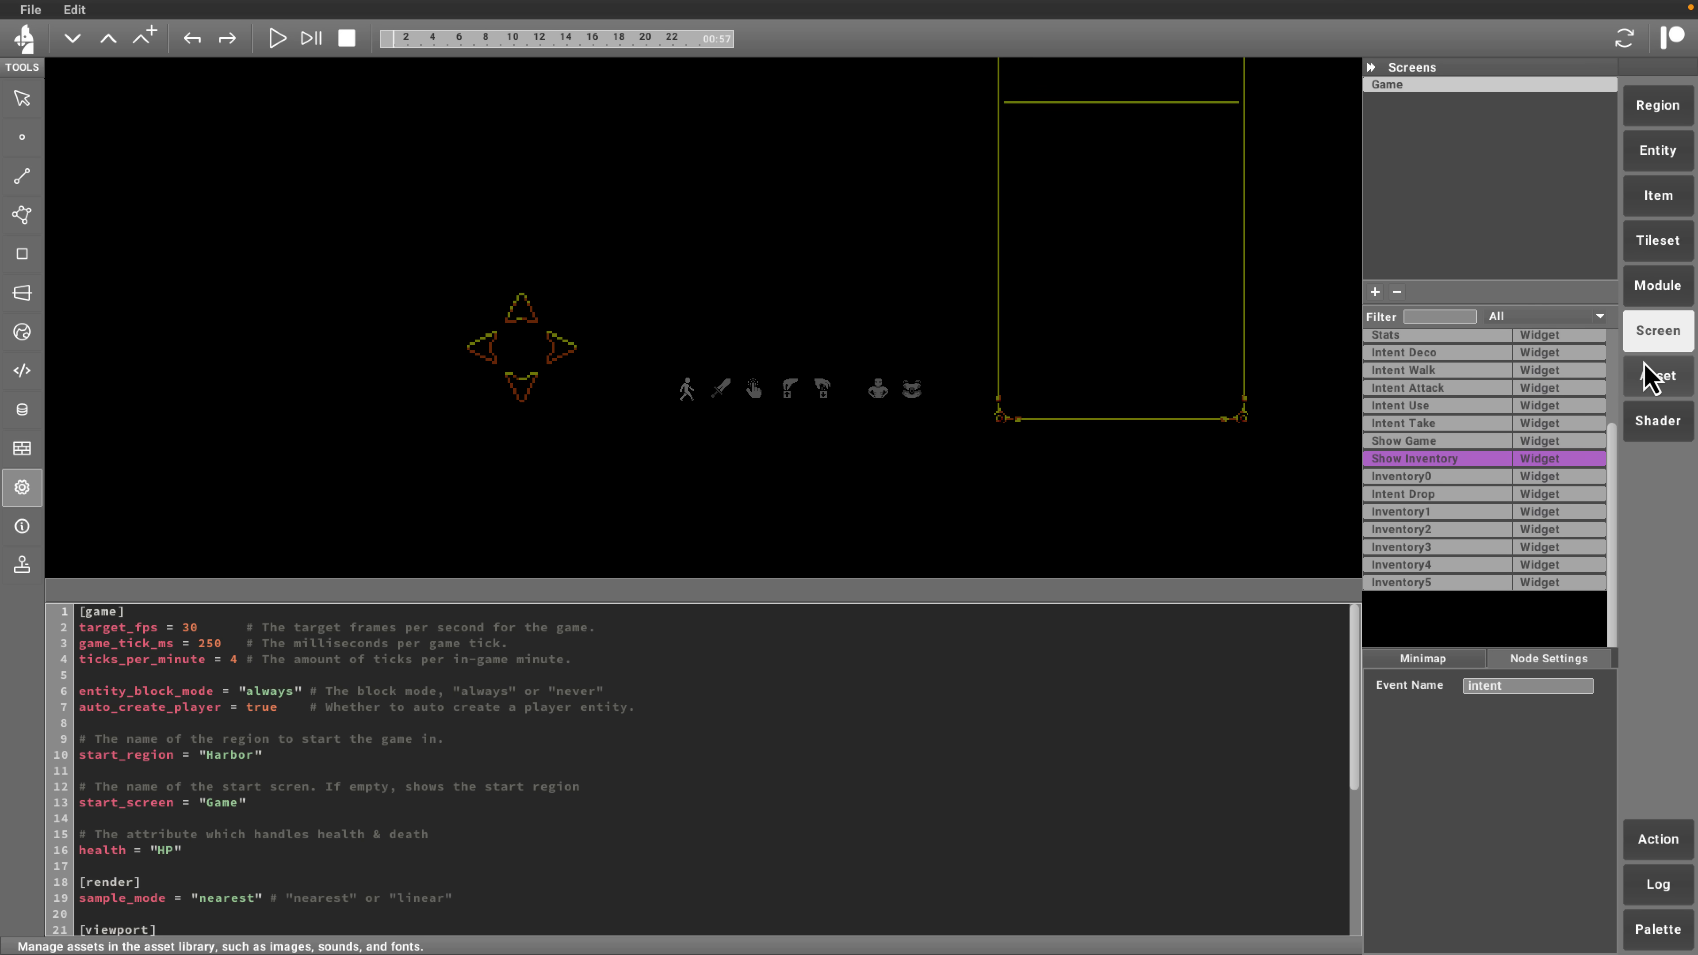
{"action": "left_click", "coordinate": [1646, 379]}
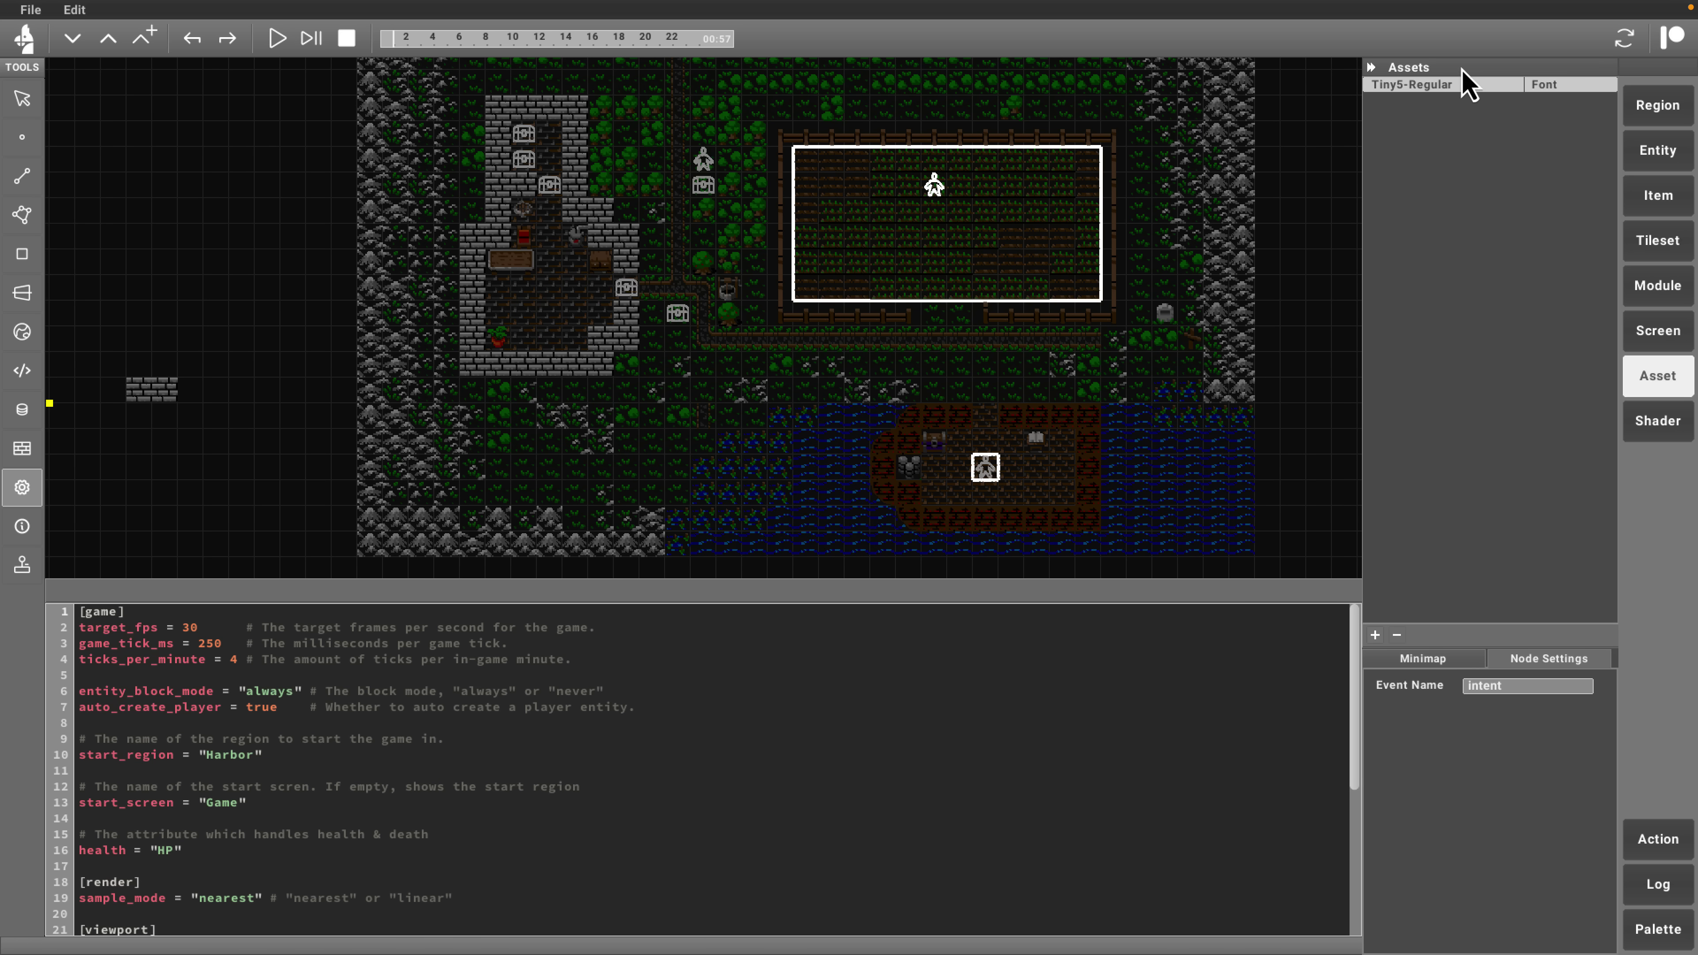
Show the empty Shaders list, then try the Code, Tileset and Info tools before returning to game settings
{"action": "left_click", "coordinate": [1655, 428]}
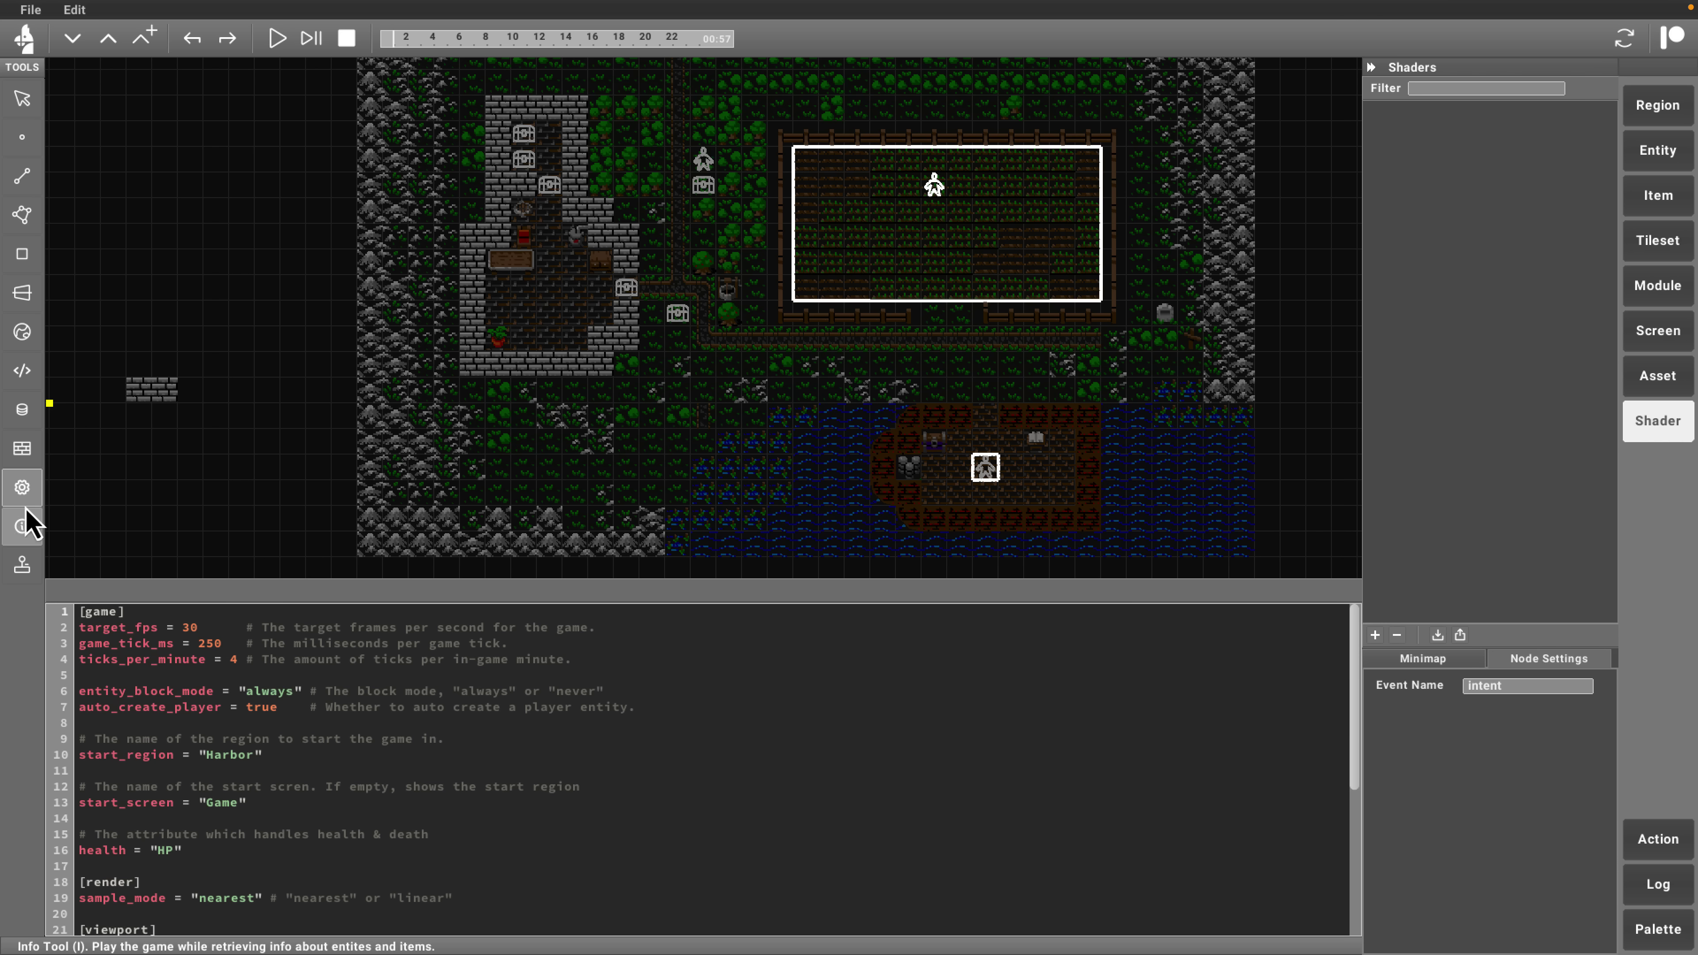
{"action": "left_click", "coordinate": [24, 371]}
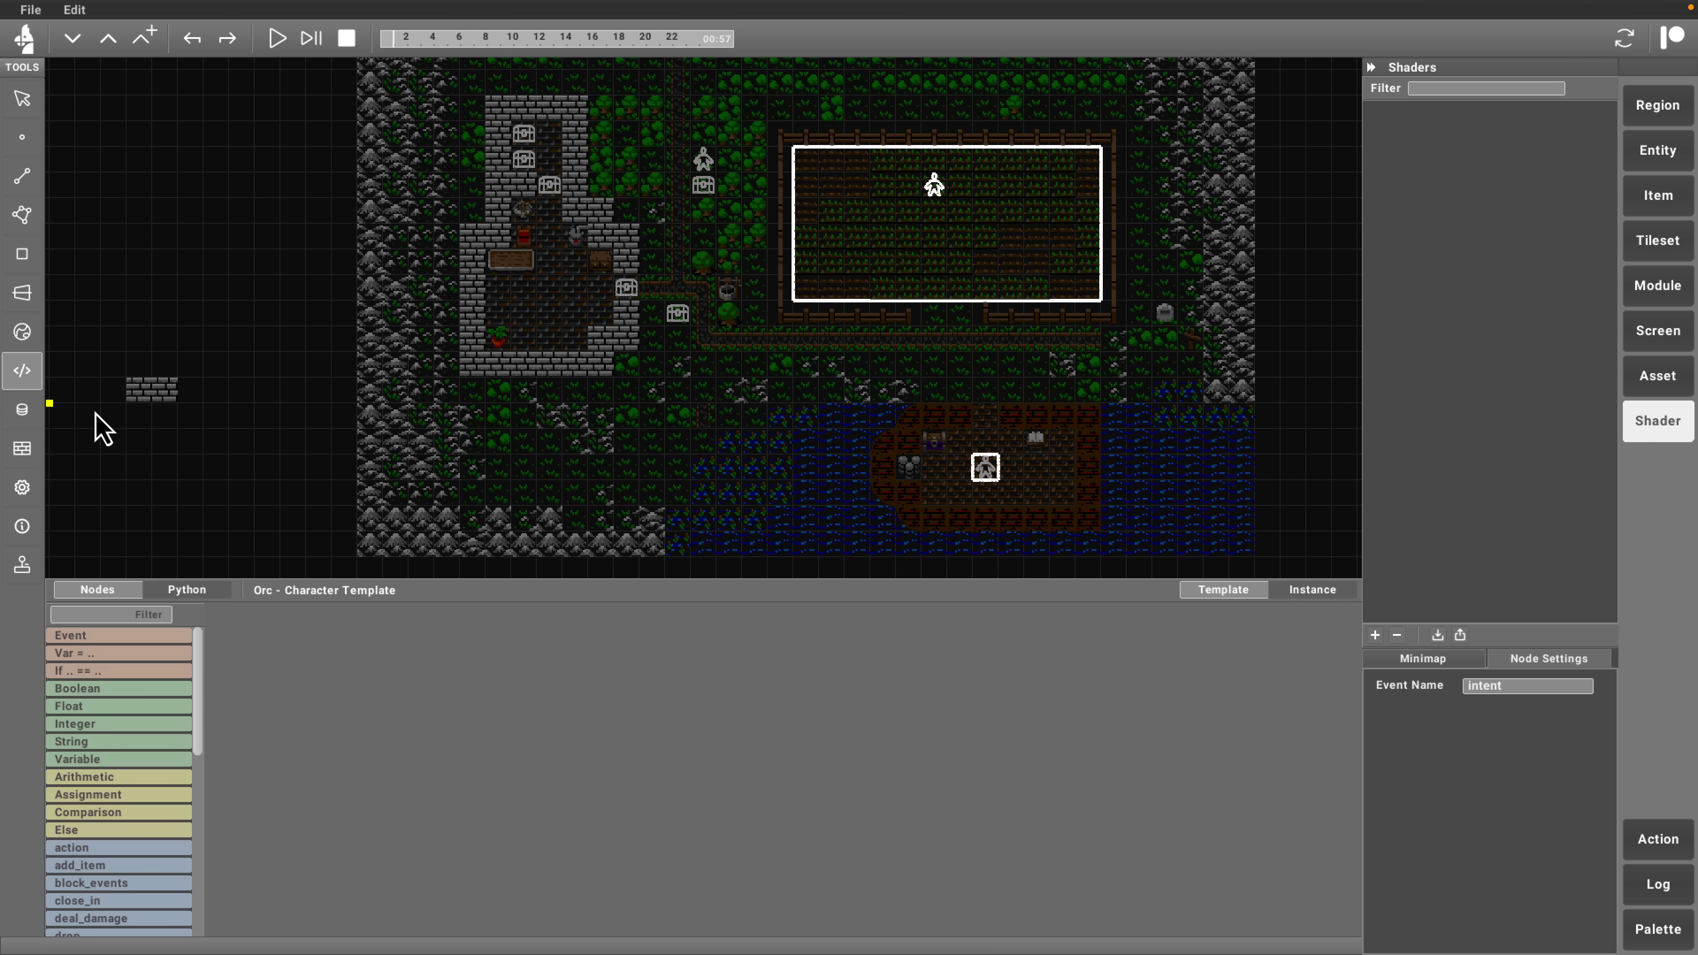
{"action": "left_click", "coordinate": [25, 455]}
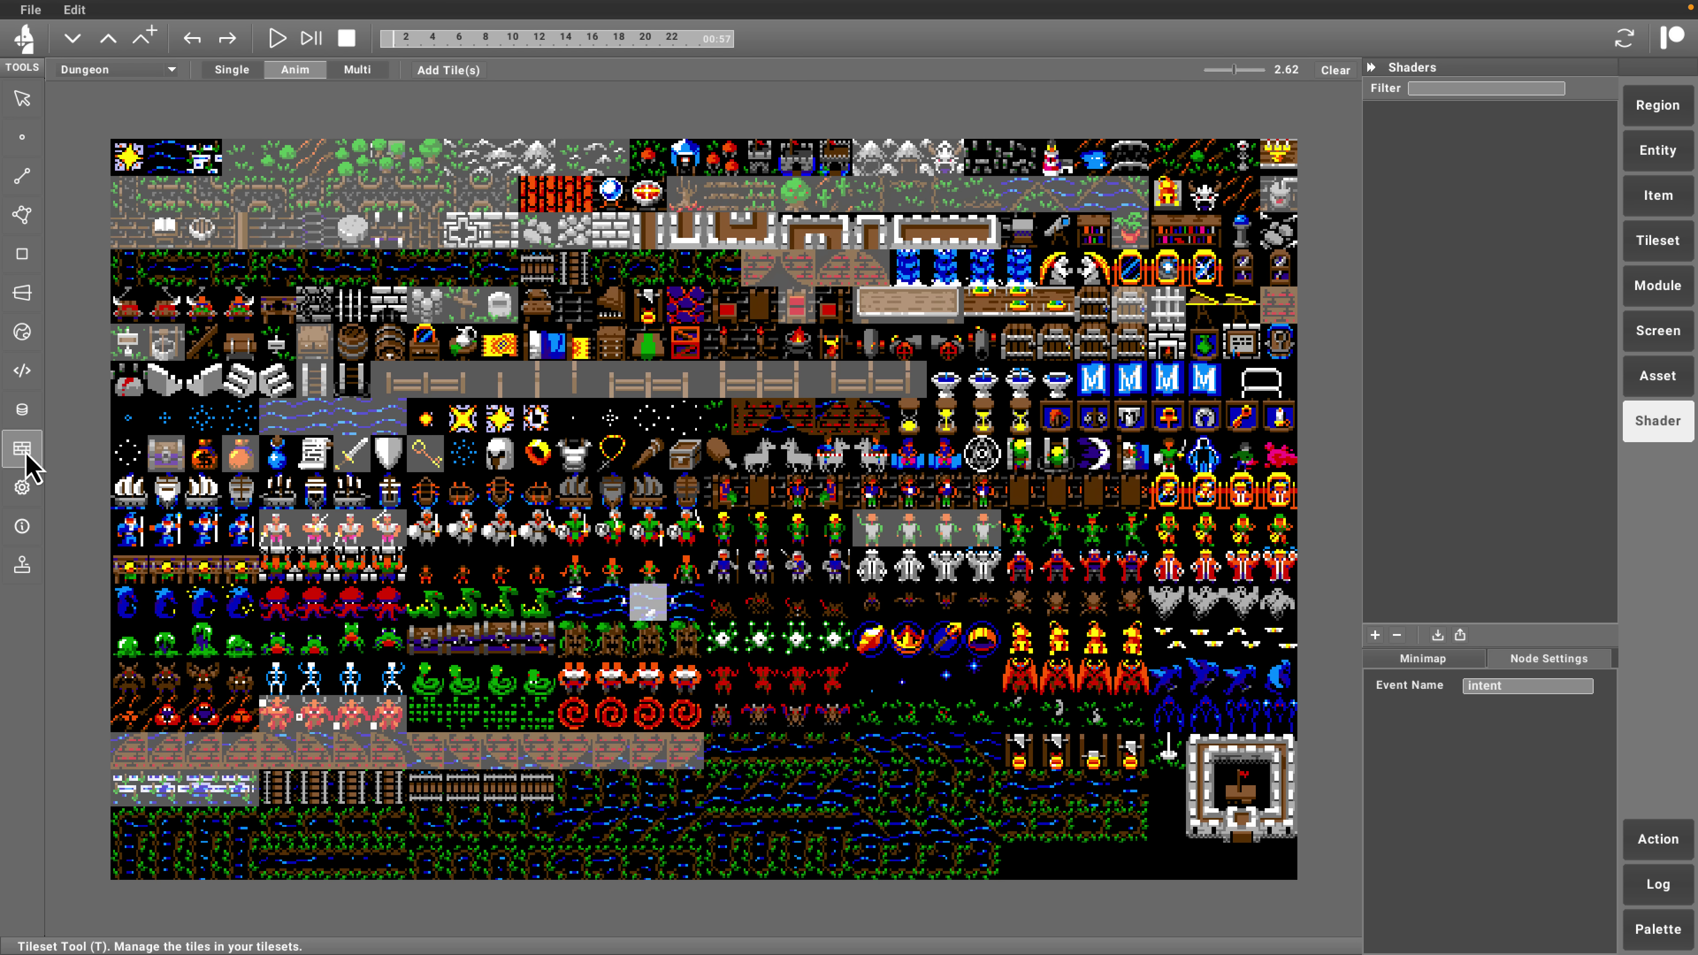
{"action": "left_click", "coordinate": [22, 488]}
{"action": "left_click", "coordinate": [21, 532]}
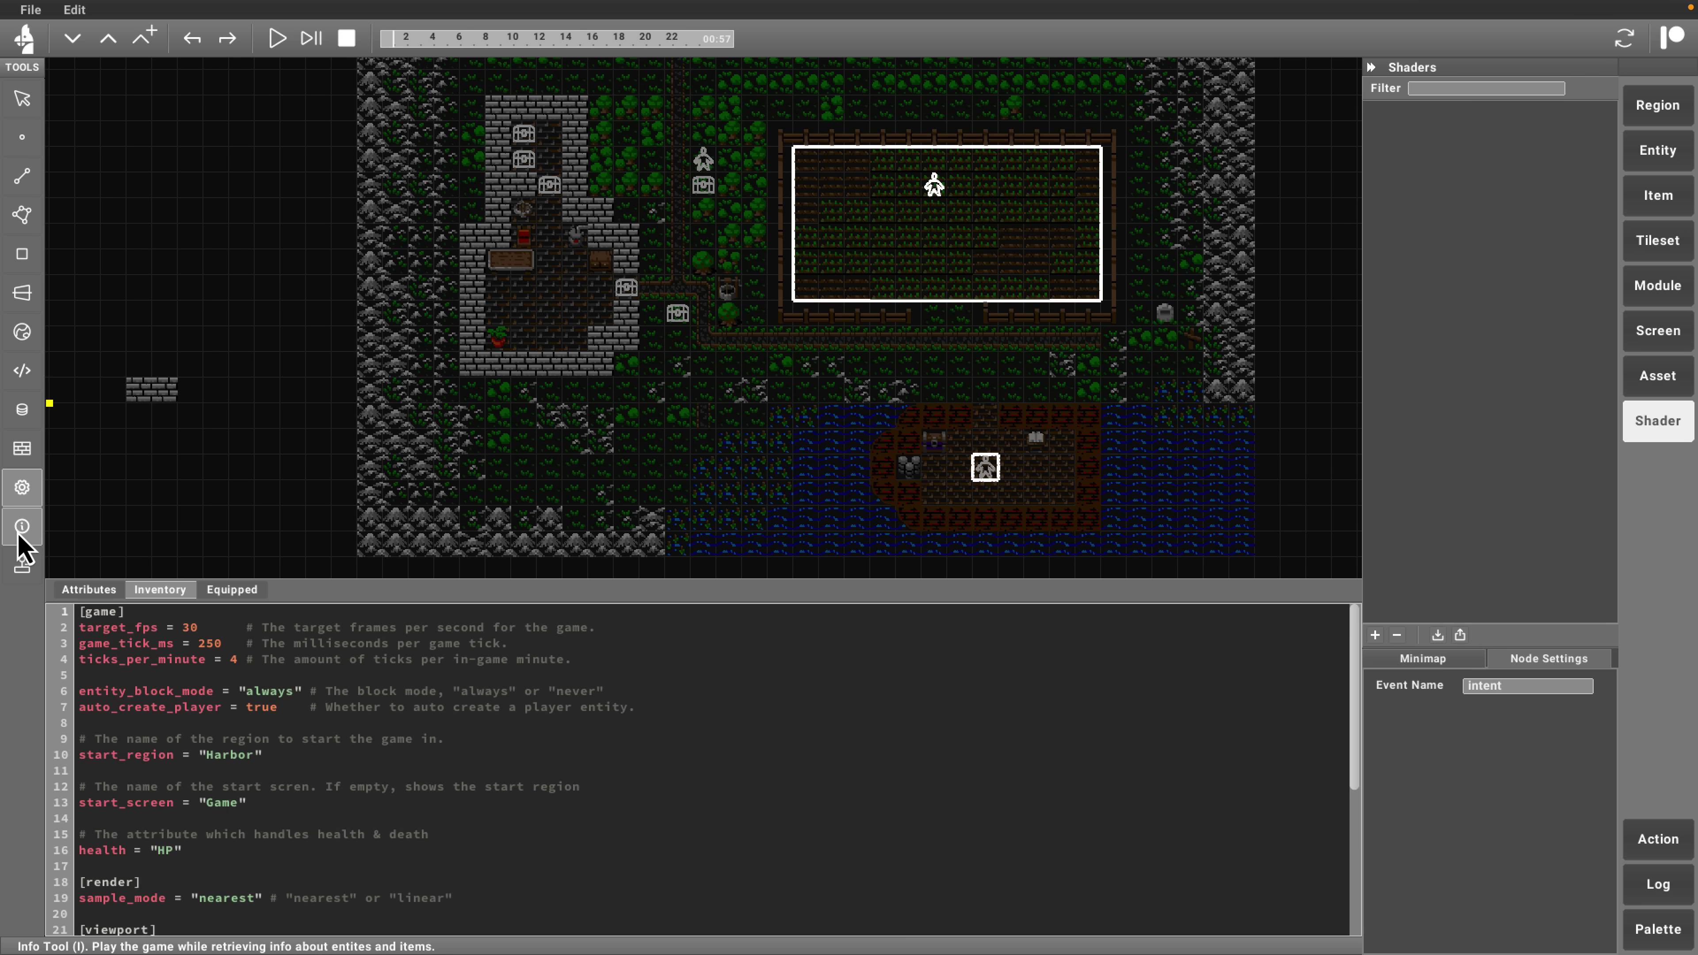
{"action": "left_click", "coordinate": [22, 490]}
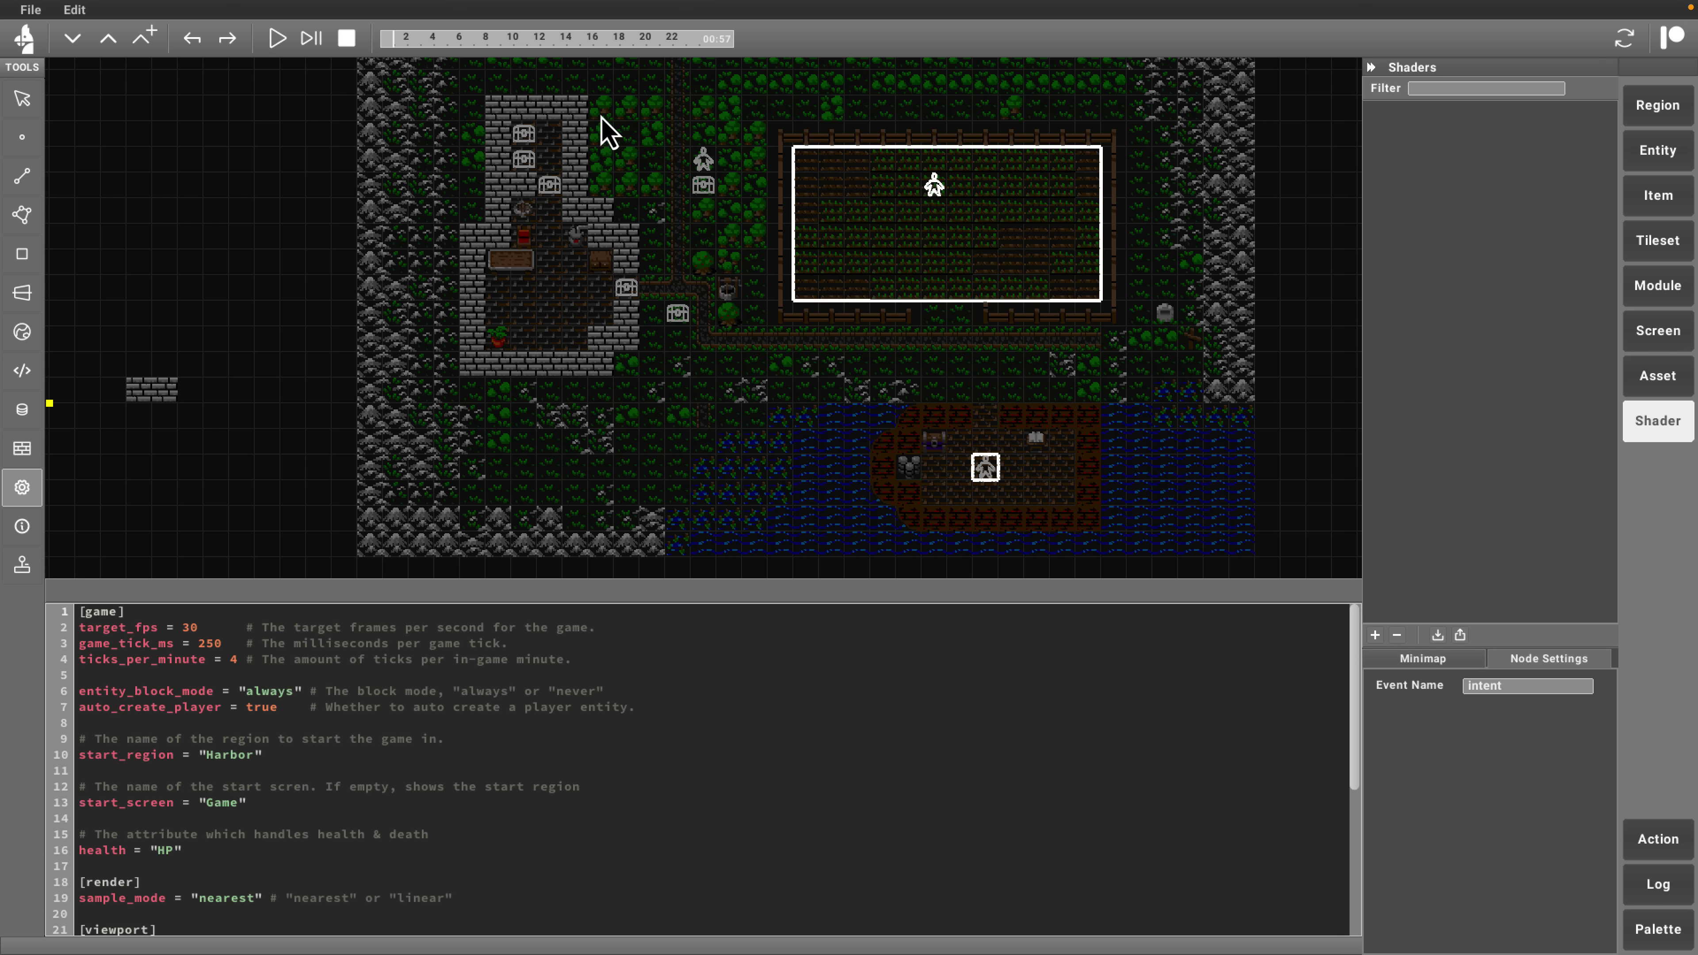
Load Dungeon.eldiron from the examples folder and switch to the Selection tool
{"action": "left_click", "coordinate": [31, 10]}
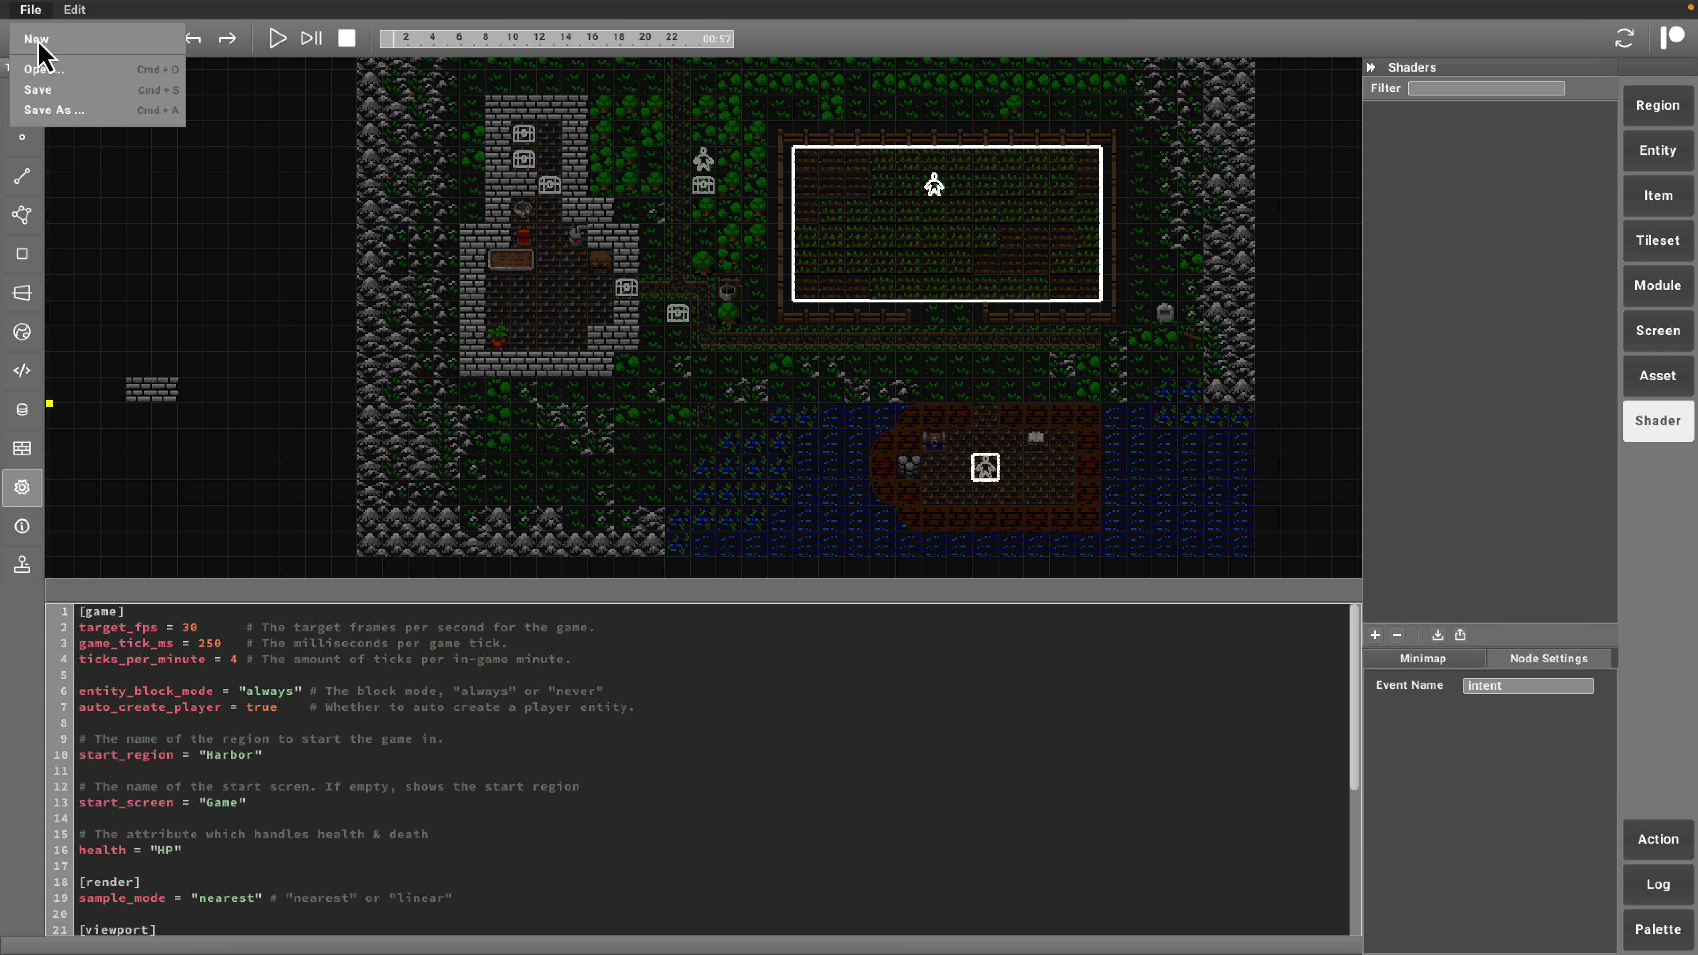
{"action": "left_click", "coordinate": [44, 69]}
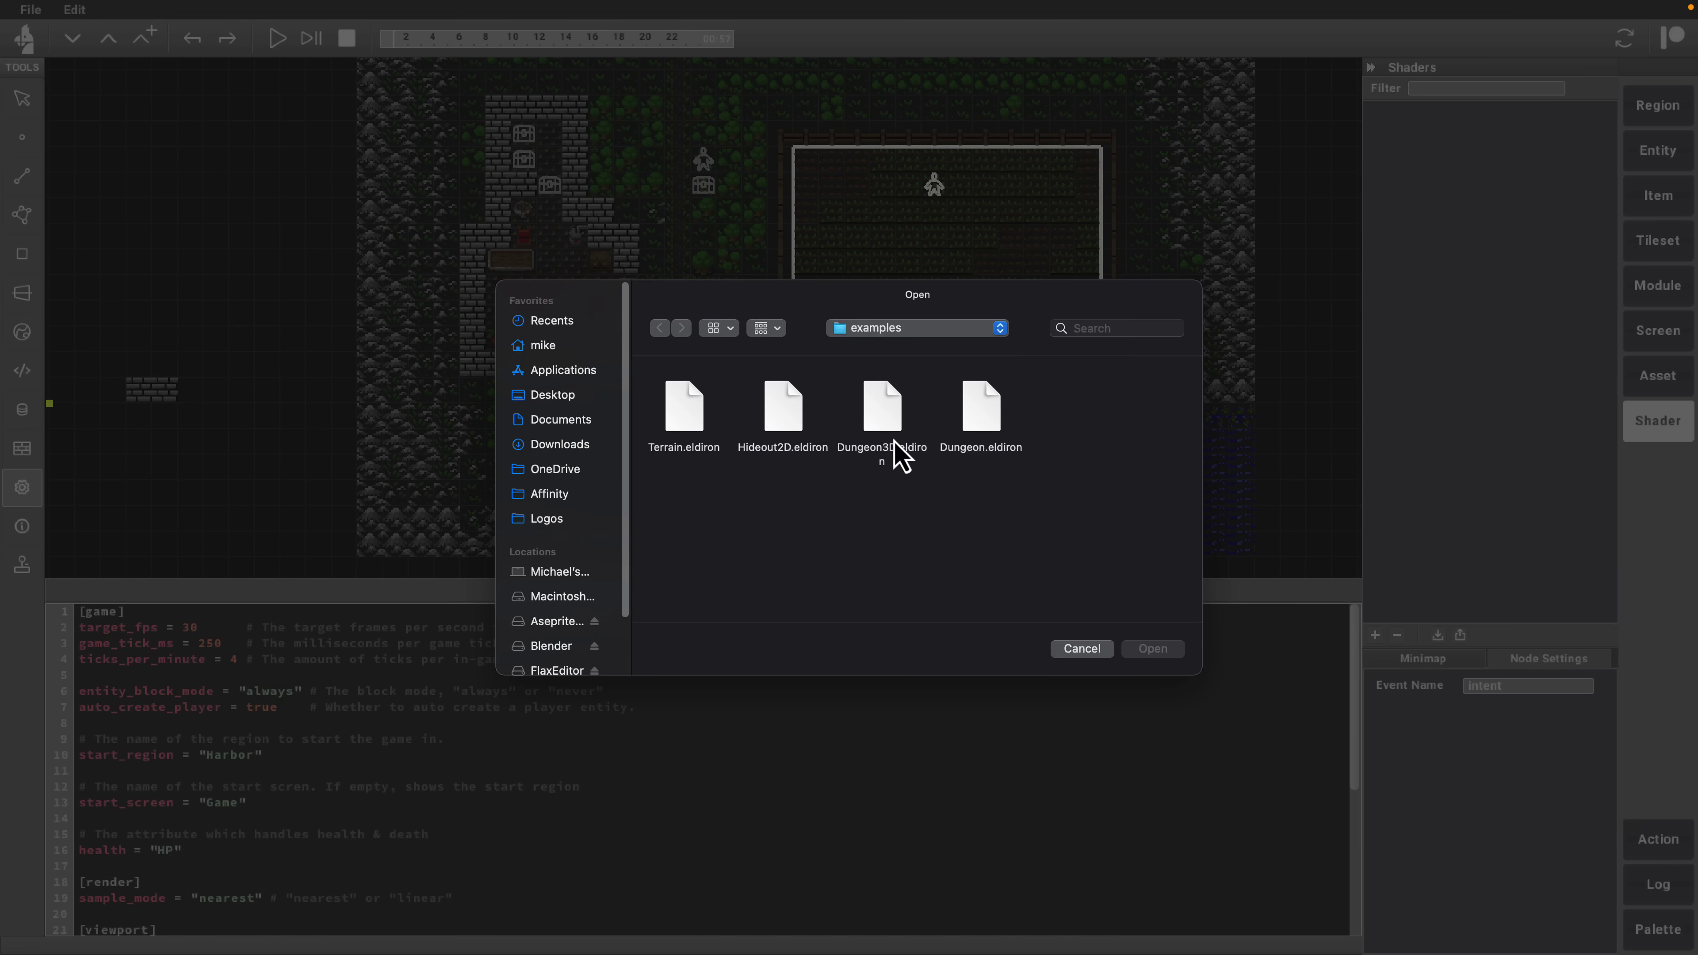
{"action": "double_click", "coordinate": [977, 422]}
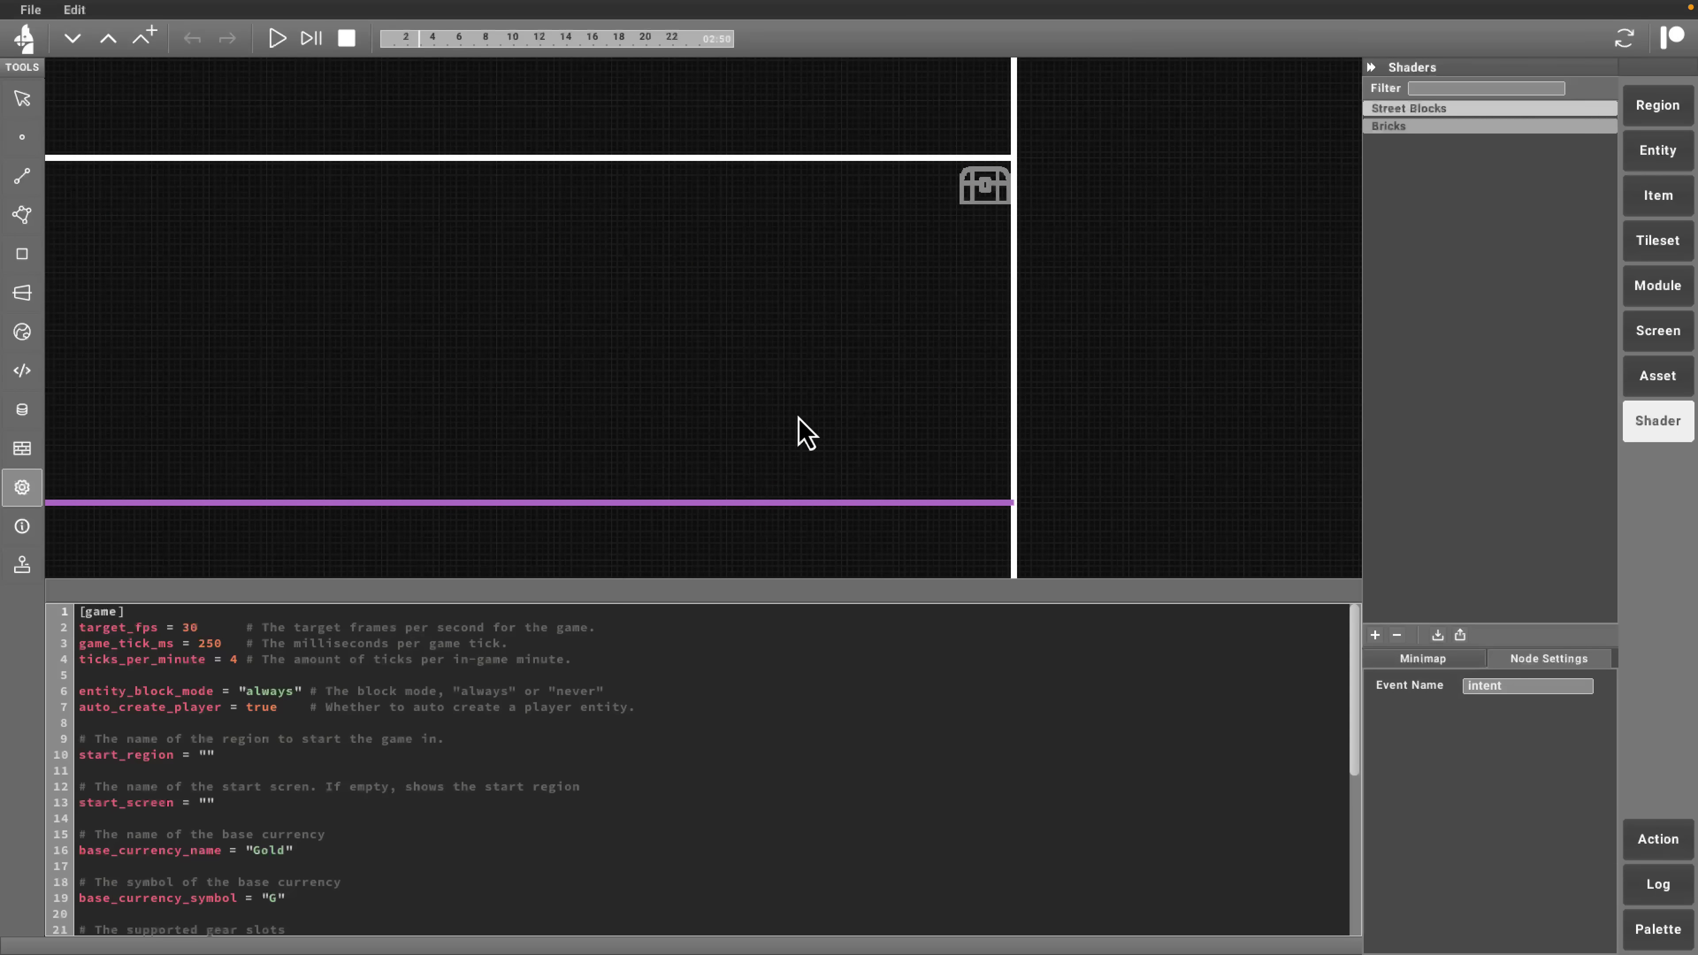
{"action": "left_click", "coordinate": [28, 100]}
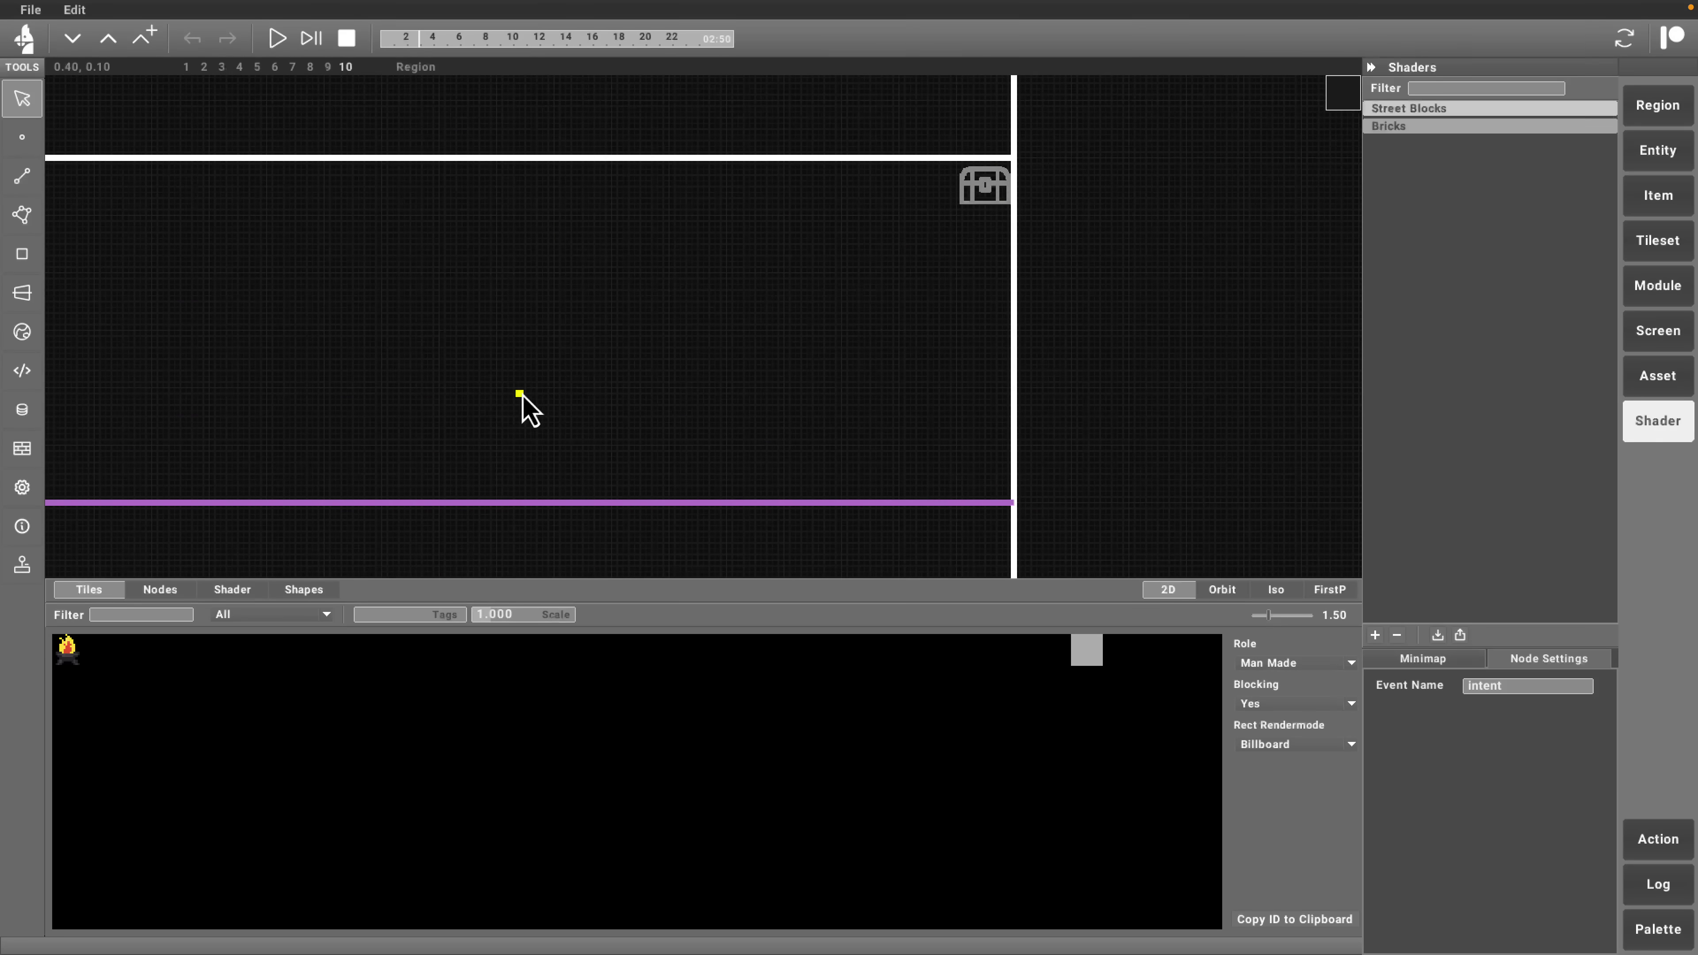
Show the Dungeon region's minimap and clear the current map selection
{"action": "scroll", "coordinate": [525, 405], "scroll_direction": "down", "scroll_amount": 3}
{"action": "scroll", "coordinate": [525, 405], "scroll_direction": "up", "scroll_amount": 3}
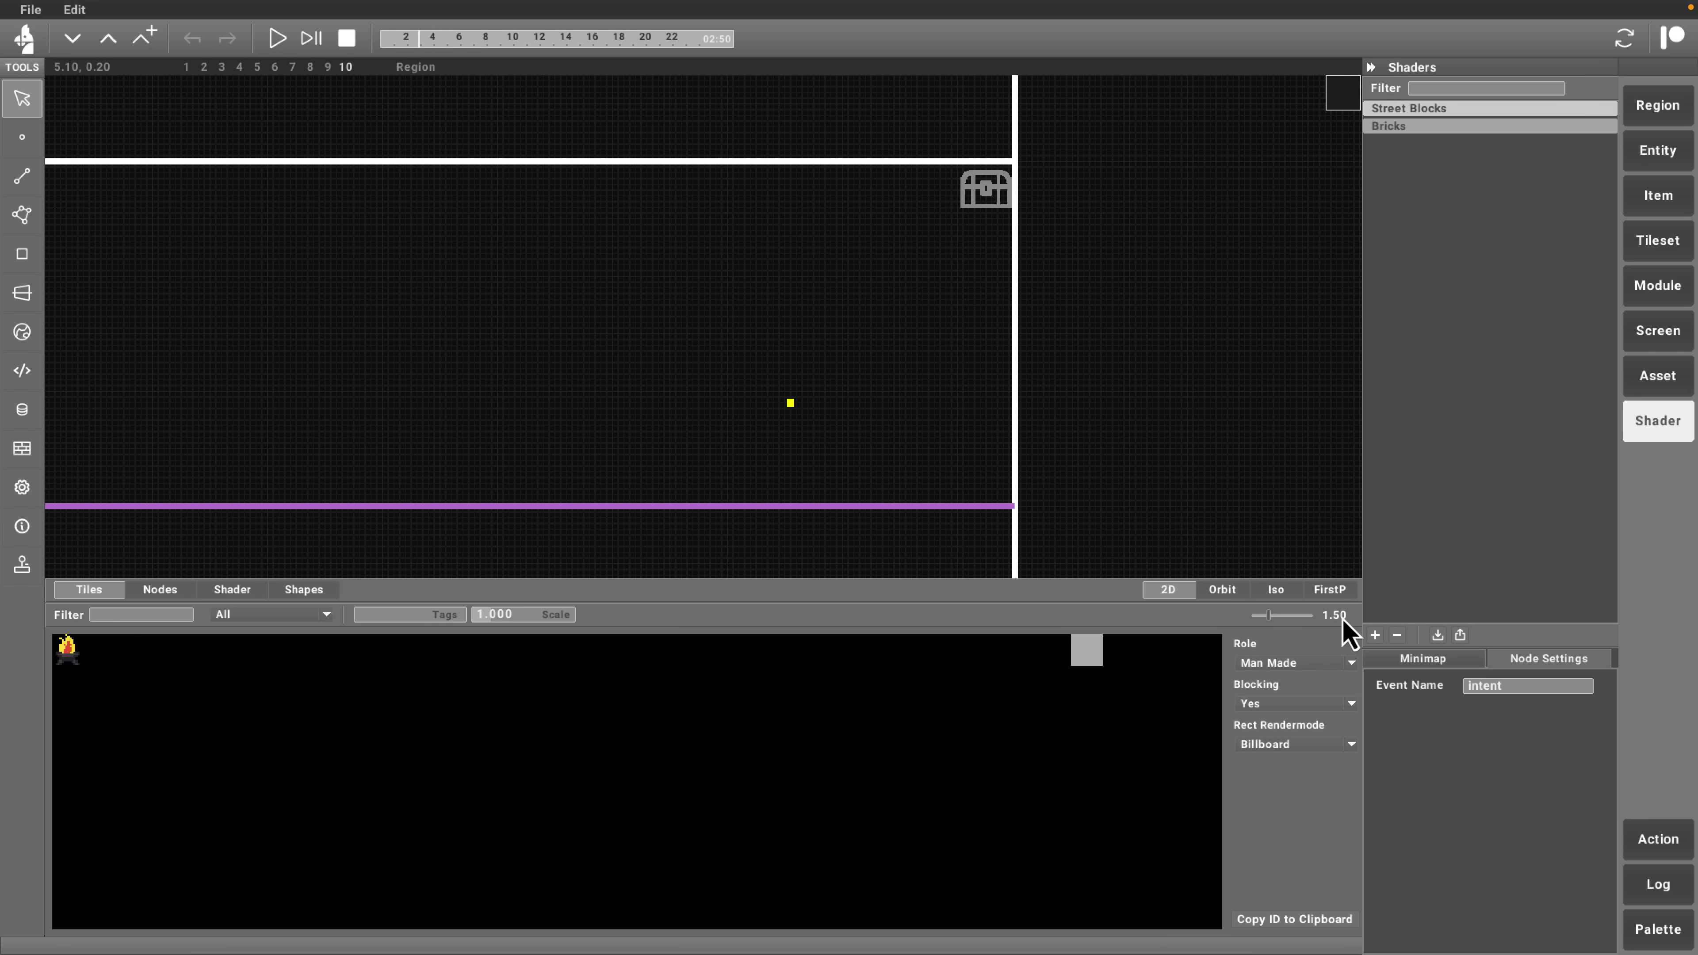
{"action": "left_click", "coordinate": [1473, 662]}
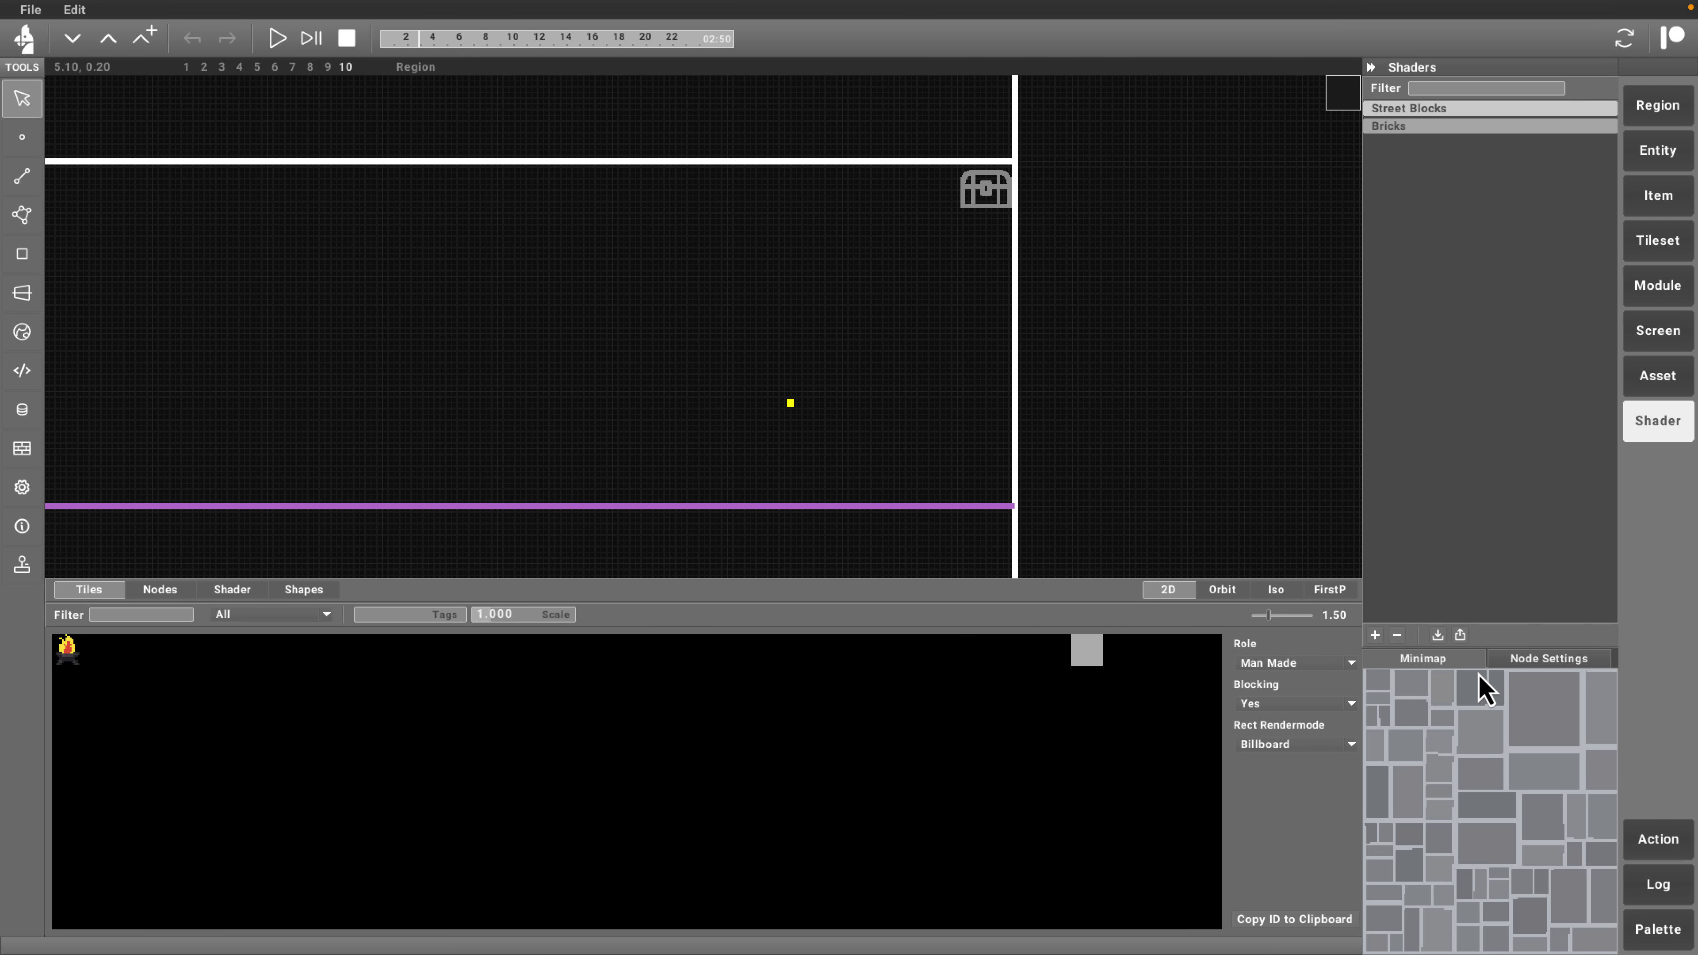
{"action": "left_click", "coordinate": [823, 233]}
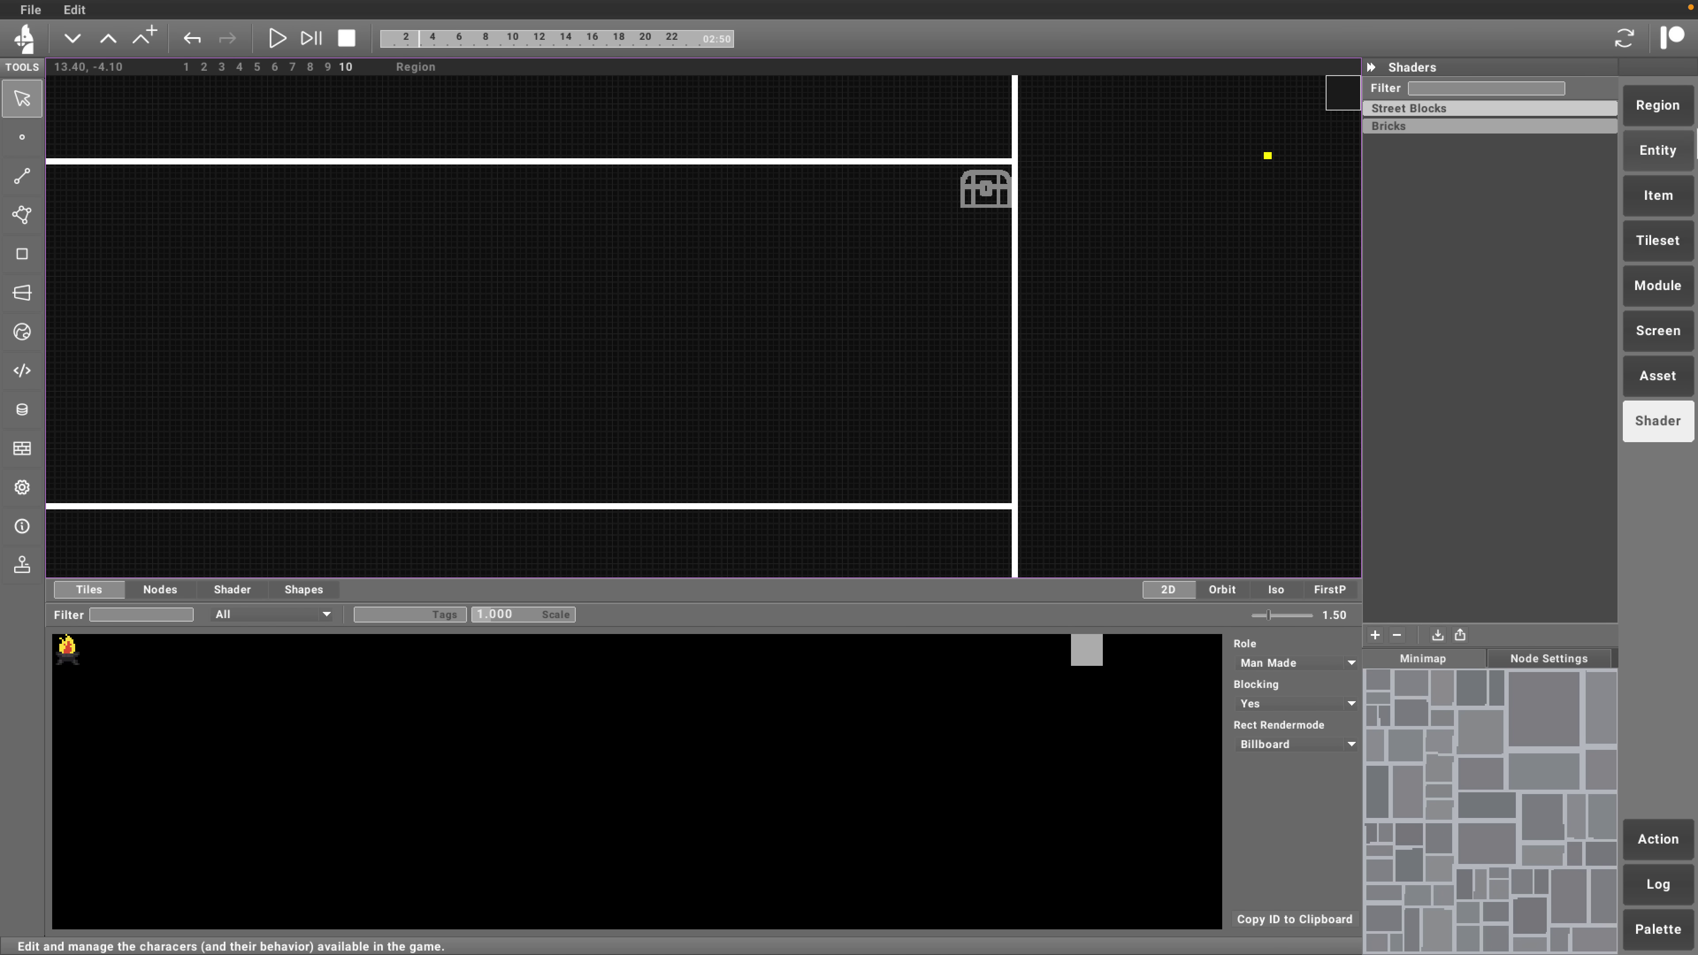
Select New Region, pan the minimap to its octagonal room, and view it as an orbitable wireframe
{"action": "left_click", "coordinate": [1664, 113]}
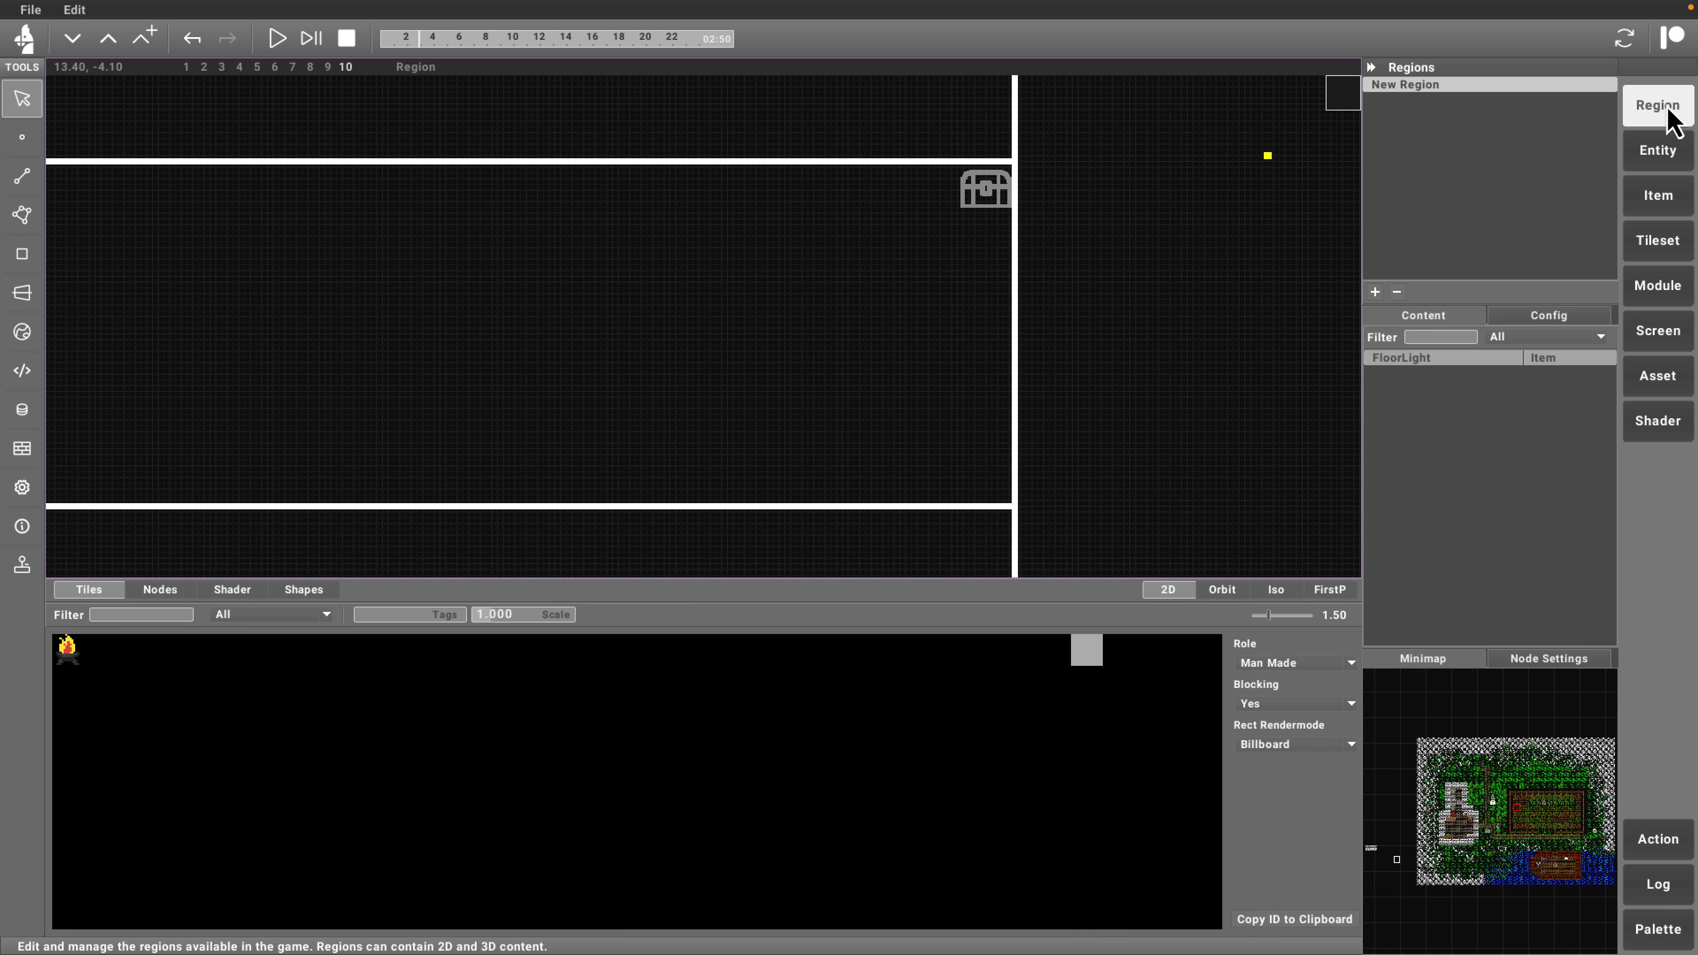
{"action": "left_click", "coordinate": [1443, 88]}
{"action": "left_click", "coordinate": [1513, 817]}
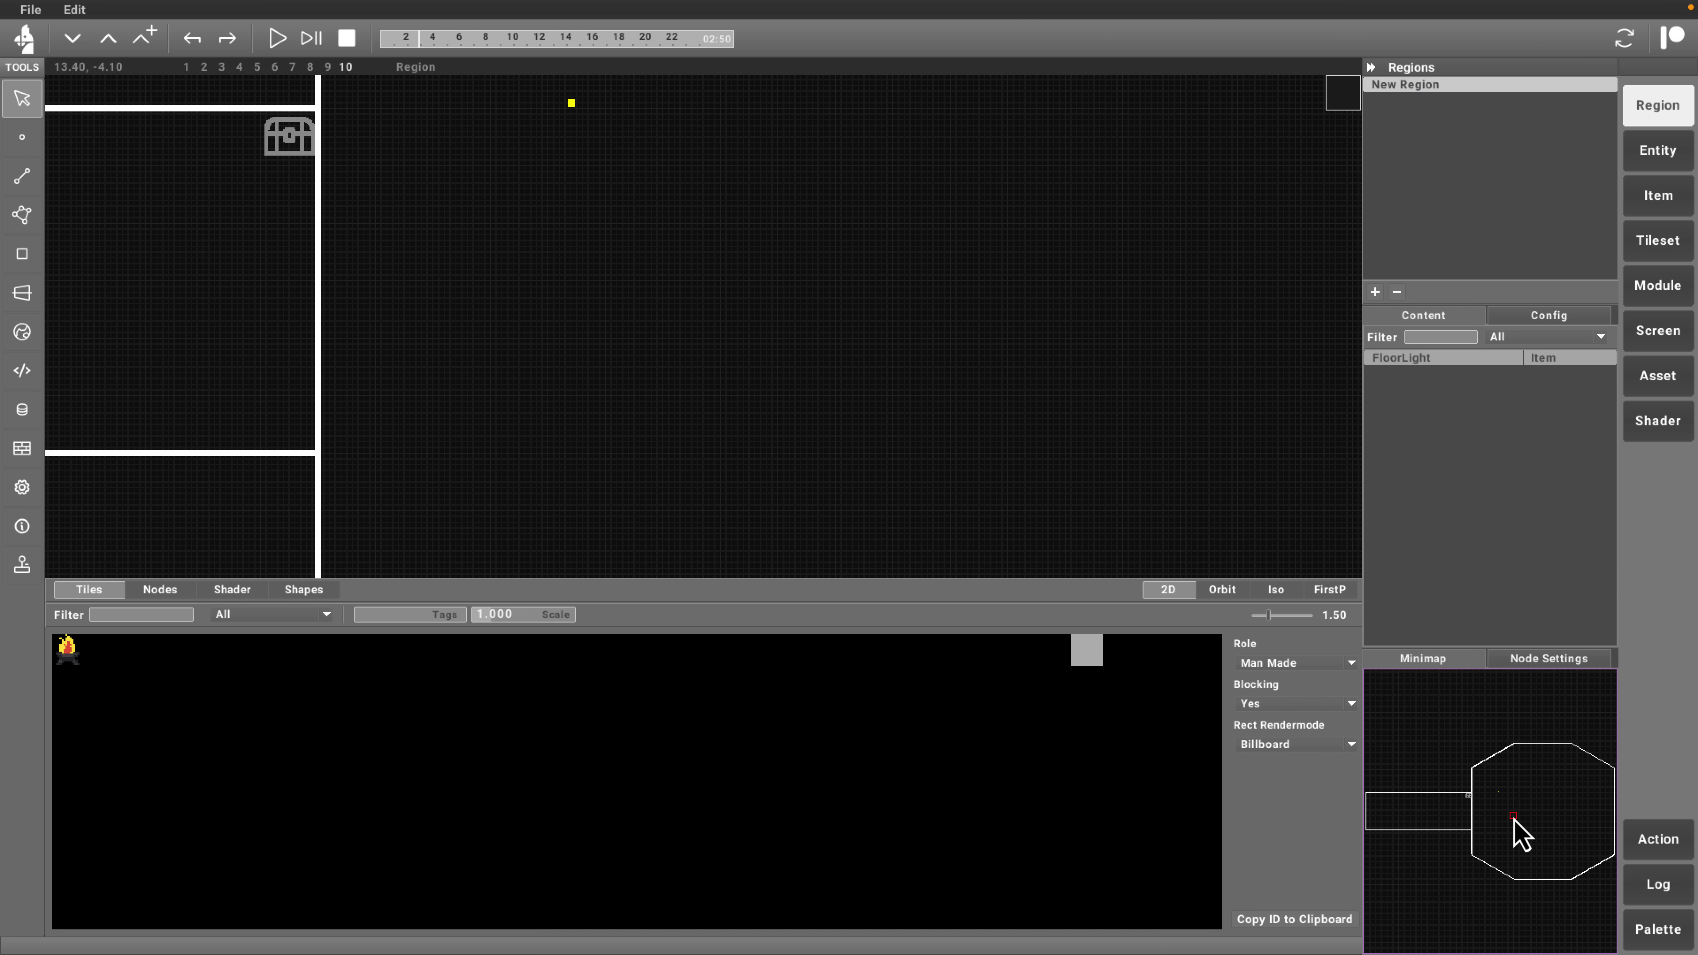
{"action": "mouse_move", "coordinate": [1516, 789]}
{"action": "left_mouse_down"}
{"action": "mouse_move", "coordinate": [1568, 800]}
{"action": "mouse_move", "coordinate": [1554, 824]}
{"action": "mouse_move", "coordinate": [1511, 835]}
{"action": "mouse_move", "coordinate": [1556, 813]}
{"action": "left_mouse_up"}
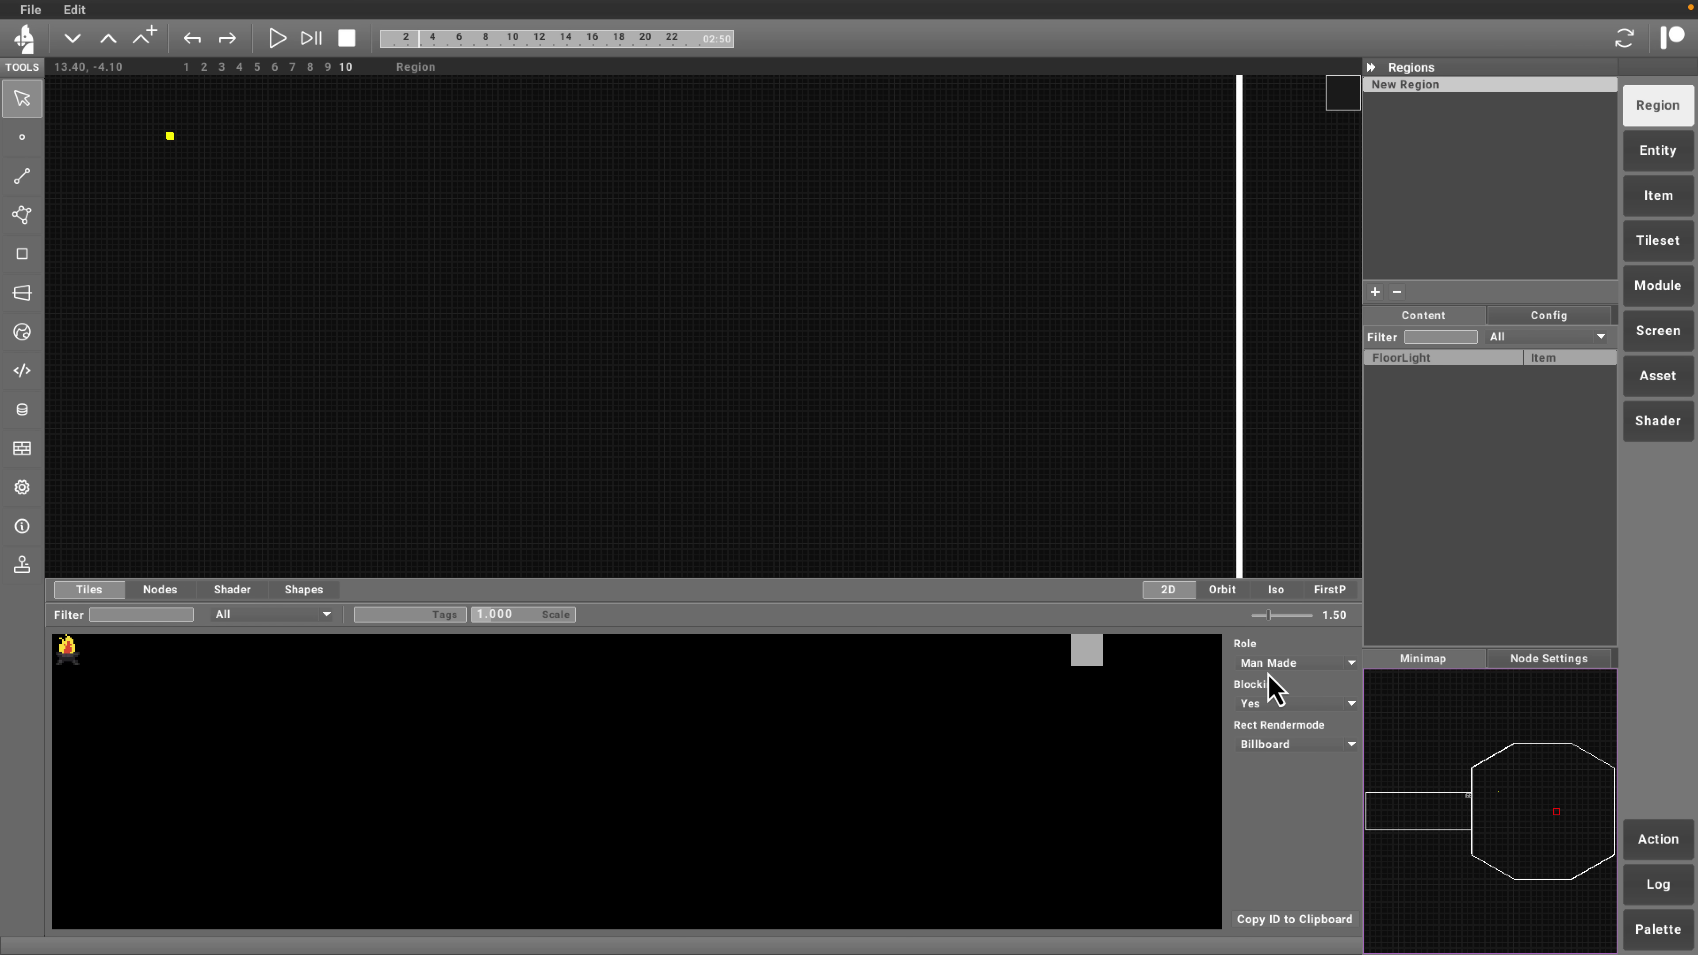
{"action": "left_click", "coordinate": [1228, 589]}
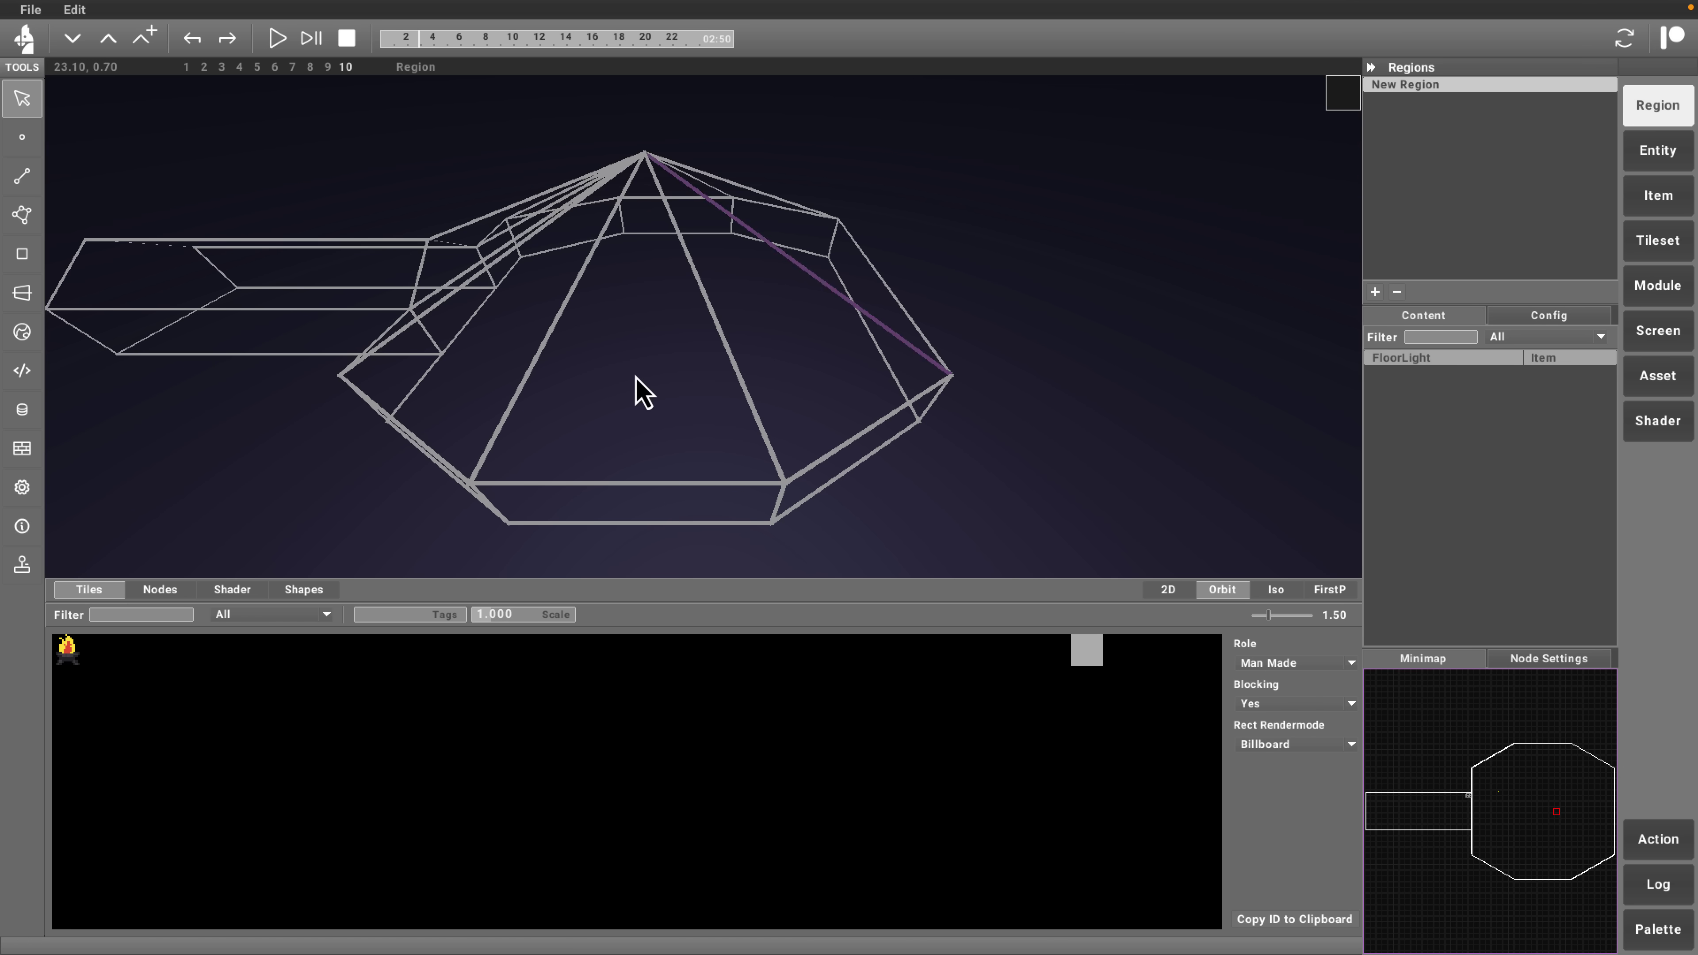
Switch the New Region from the Iso view to first person, looking down the corridor
{"action": "left_click", "coordinate": [1285, 591]}
{"action": "scroll", "coordinate": [951, 477], "scroll_direction": "down", "scroll_amount": 5}
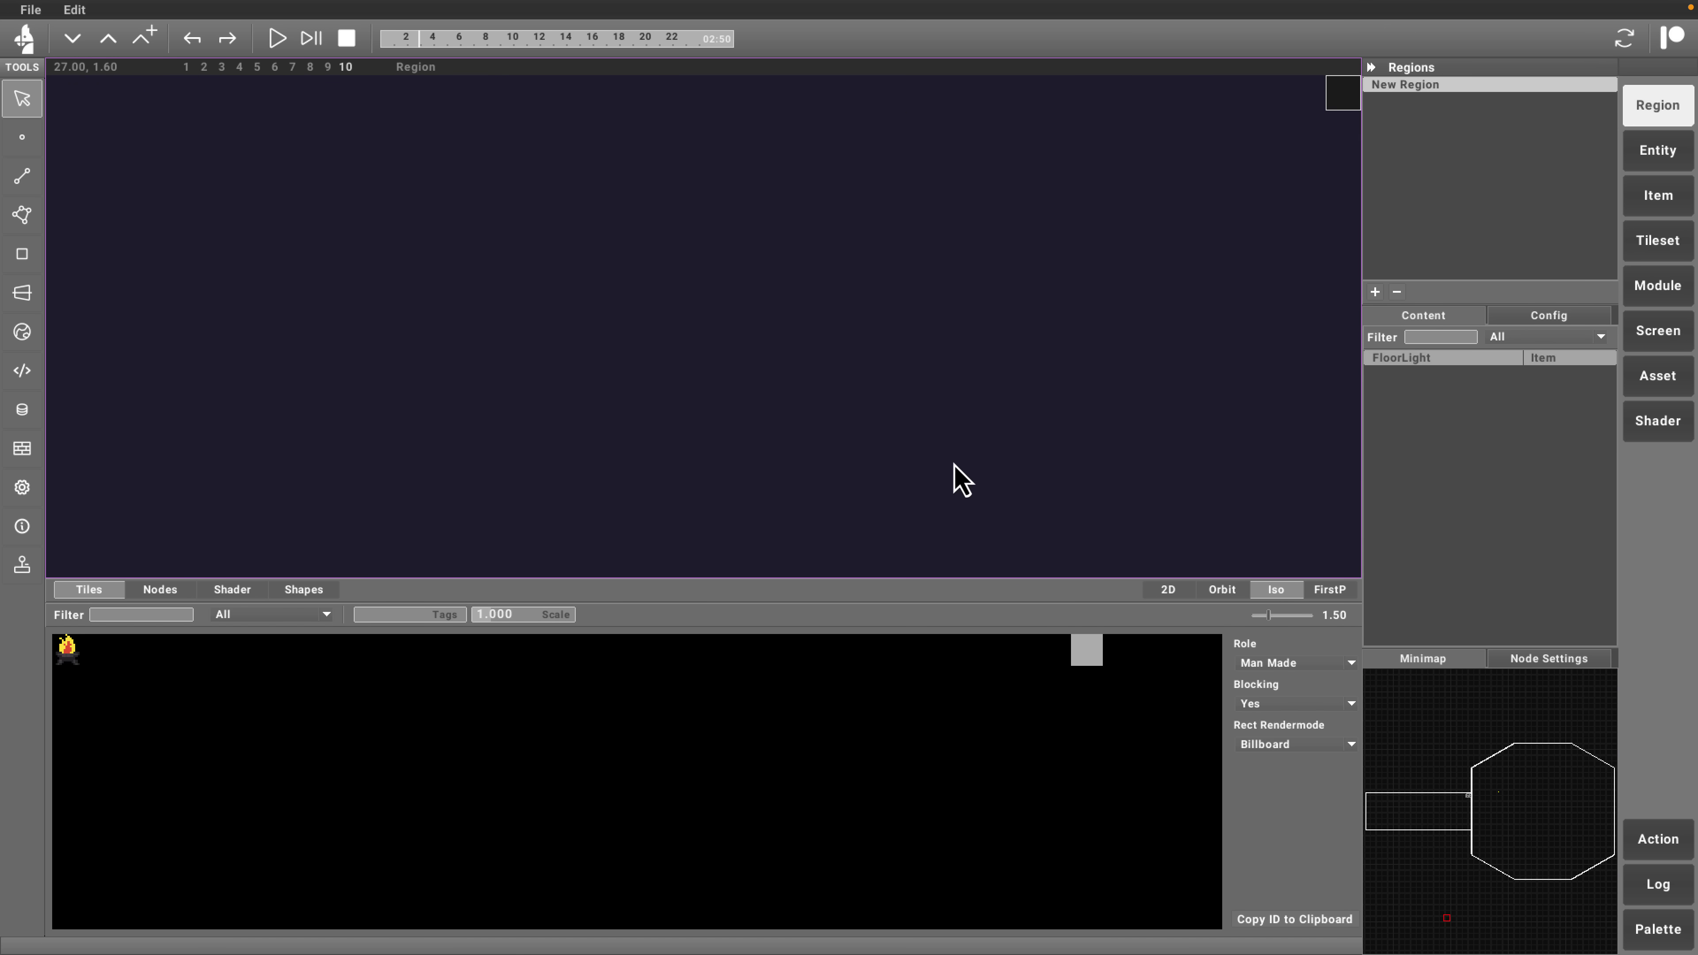
{"action": "scroll", "coordinate": [960, 479], "scroll_direction": "up", "scroll_amount": 5}
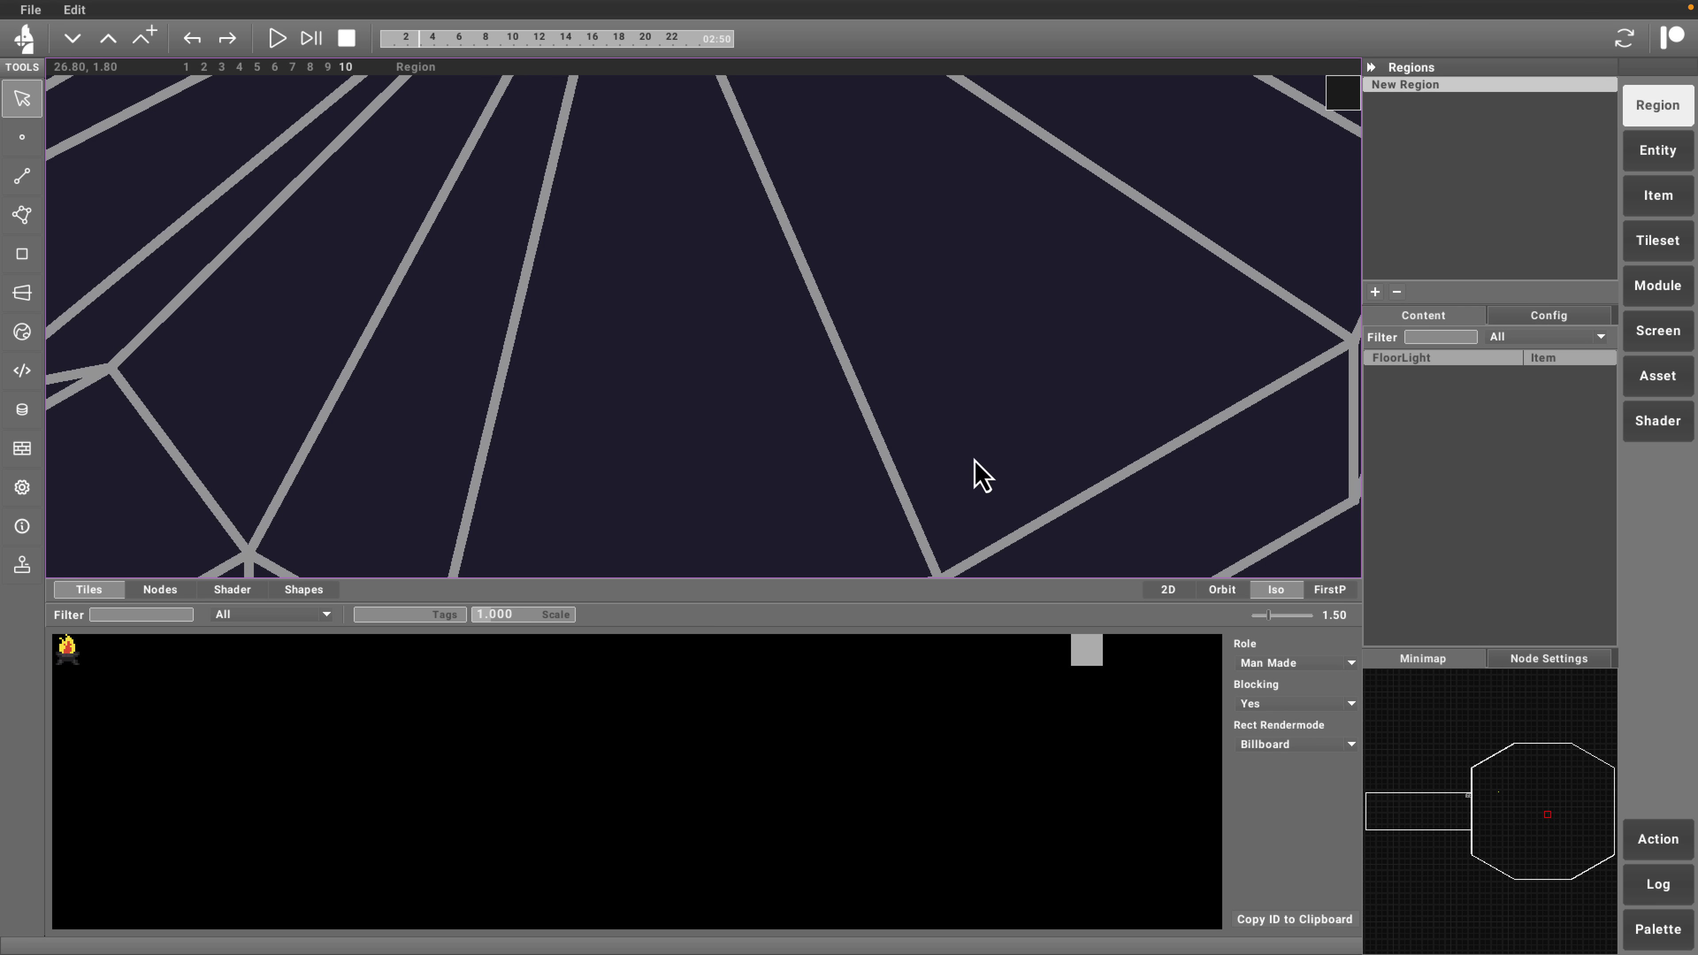
{"action": "left_click", "coordinate": [1331, 592]}
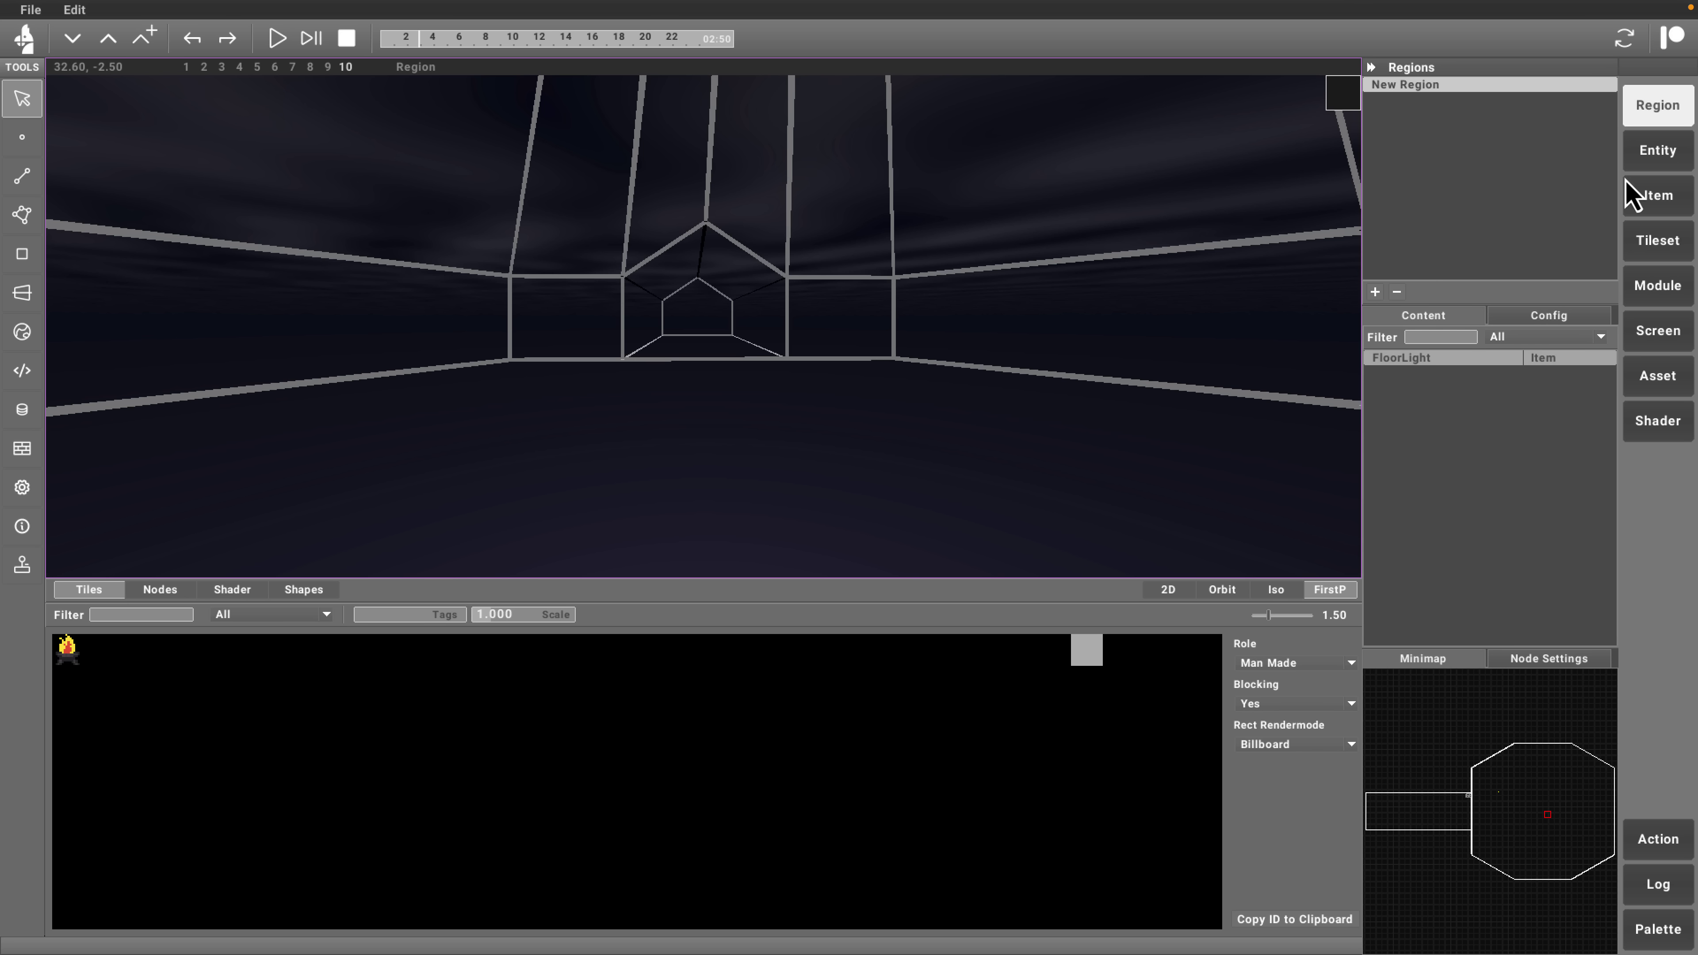
Browse the Characters and Items lists and select the FloorLight item
{"action": "left_click", "coordinate": [1669, 154]}
{"action": "left_click", "coordinate": [1653, 188]}
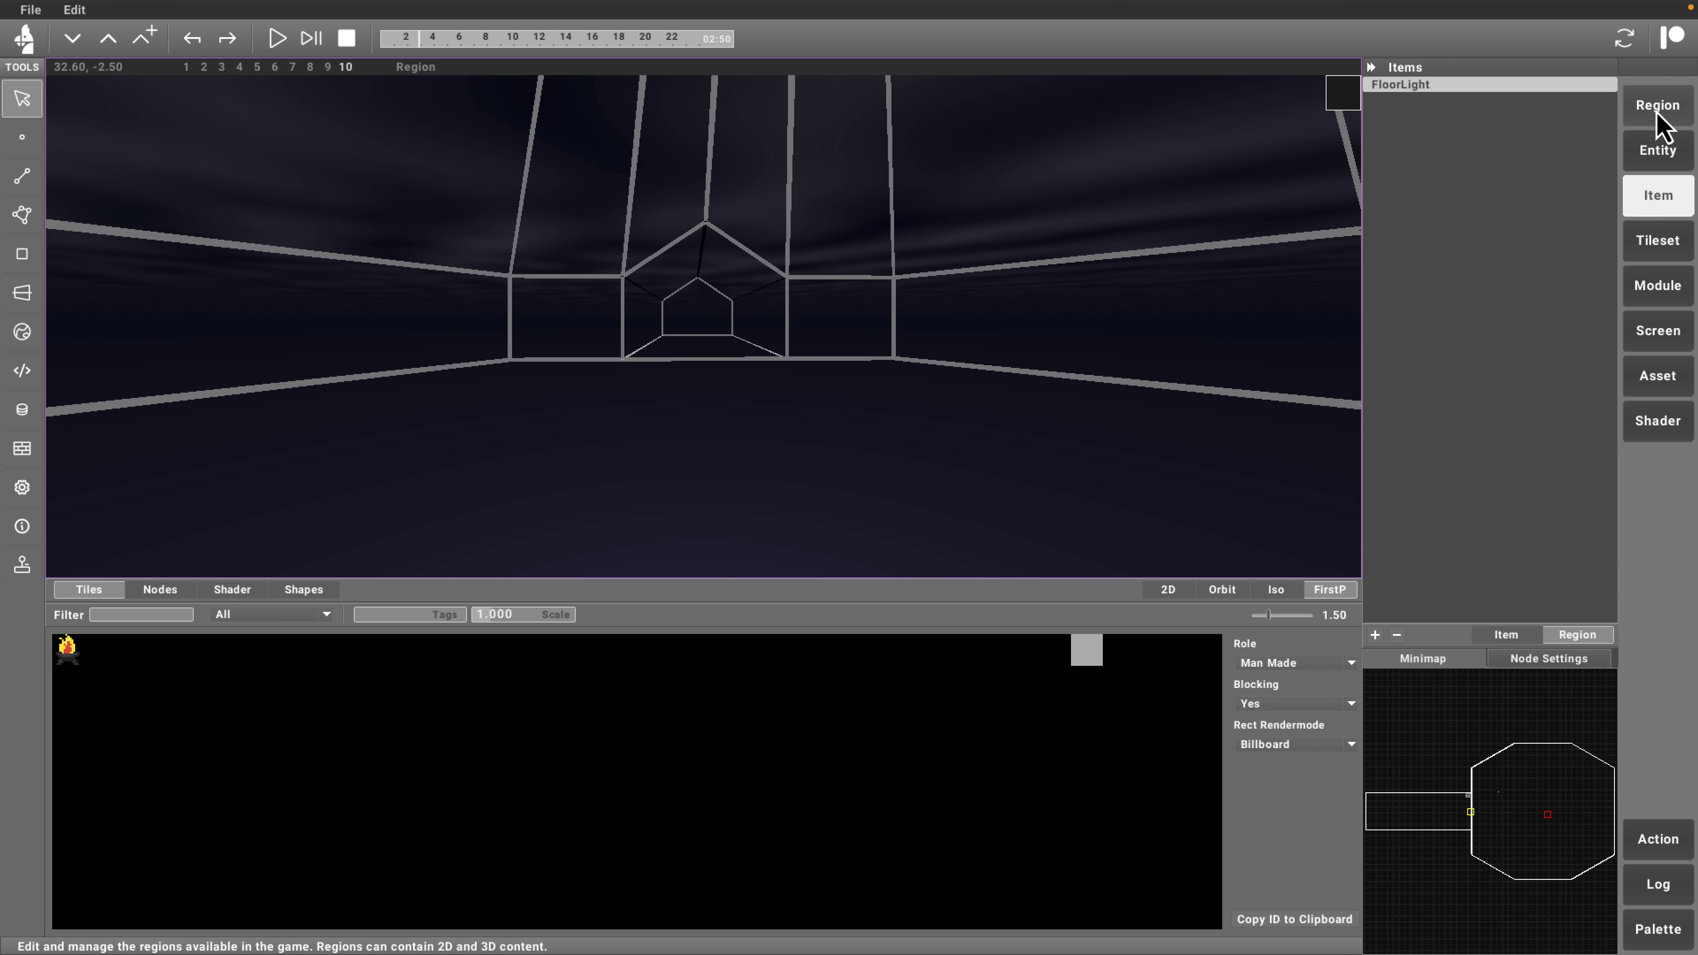
{"action": "left_click", "coordinate": [1657, 115]}
{"action": "left_click", "coordinate": [1657, 195]}
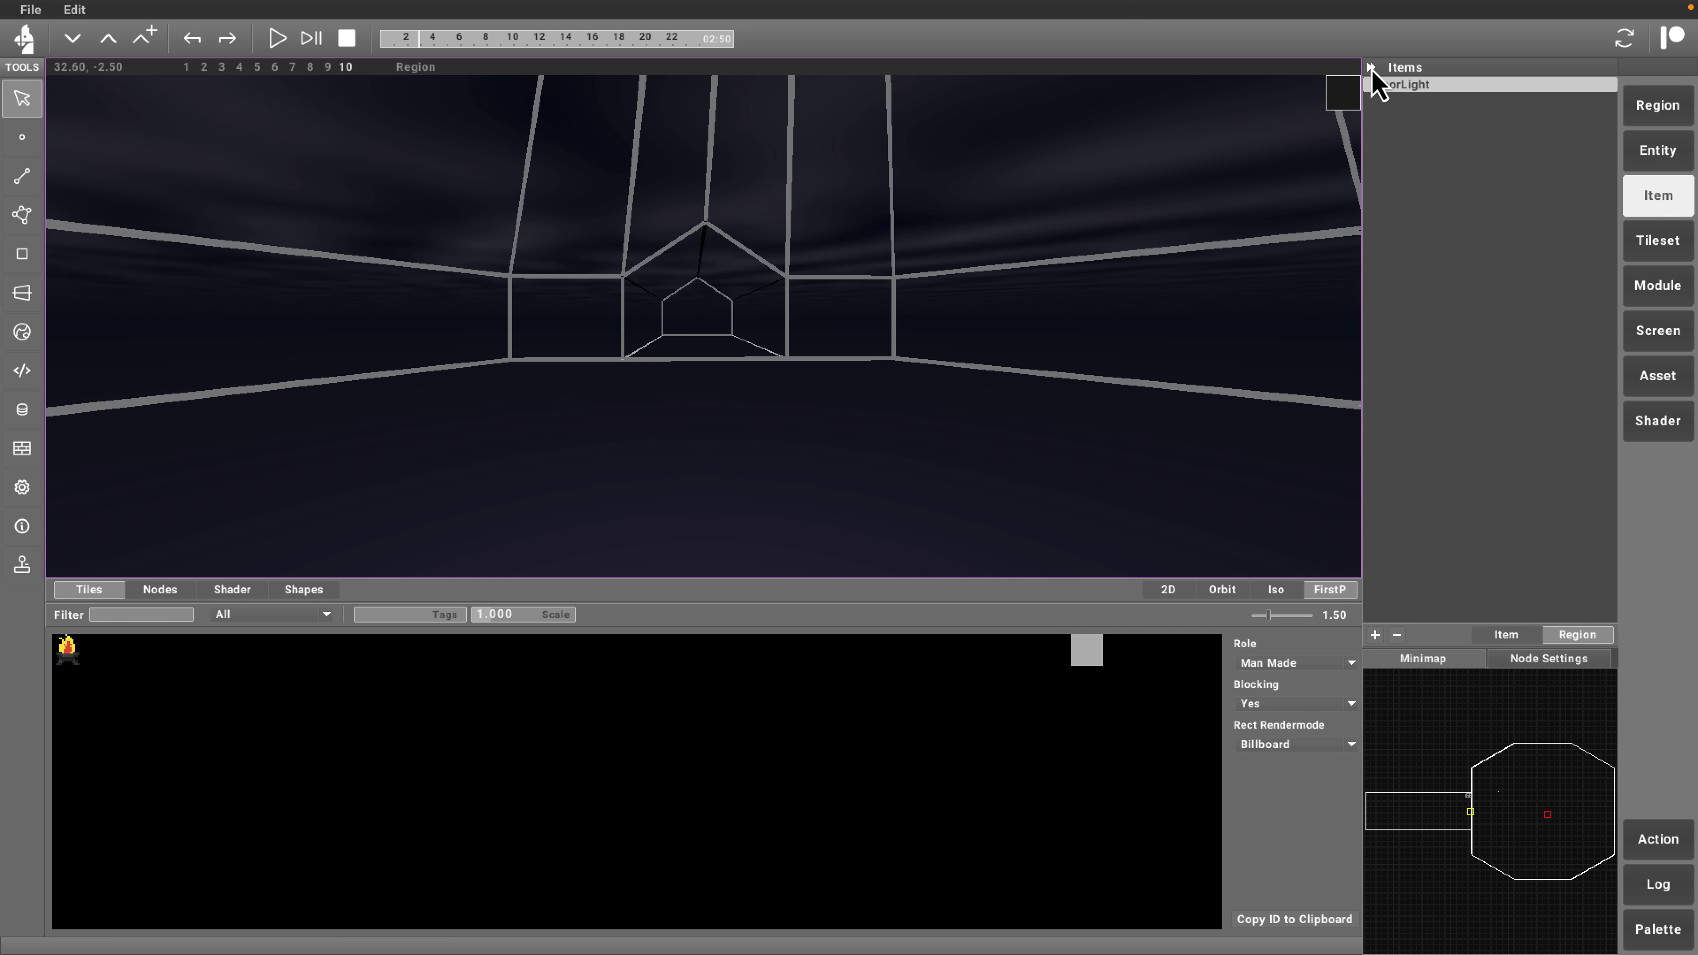
{"action": "left_click", "coordinate": [1417, 86]}
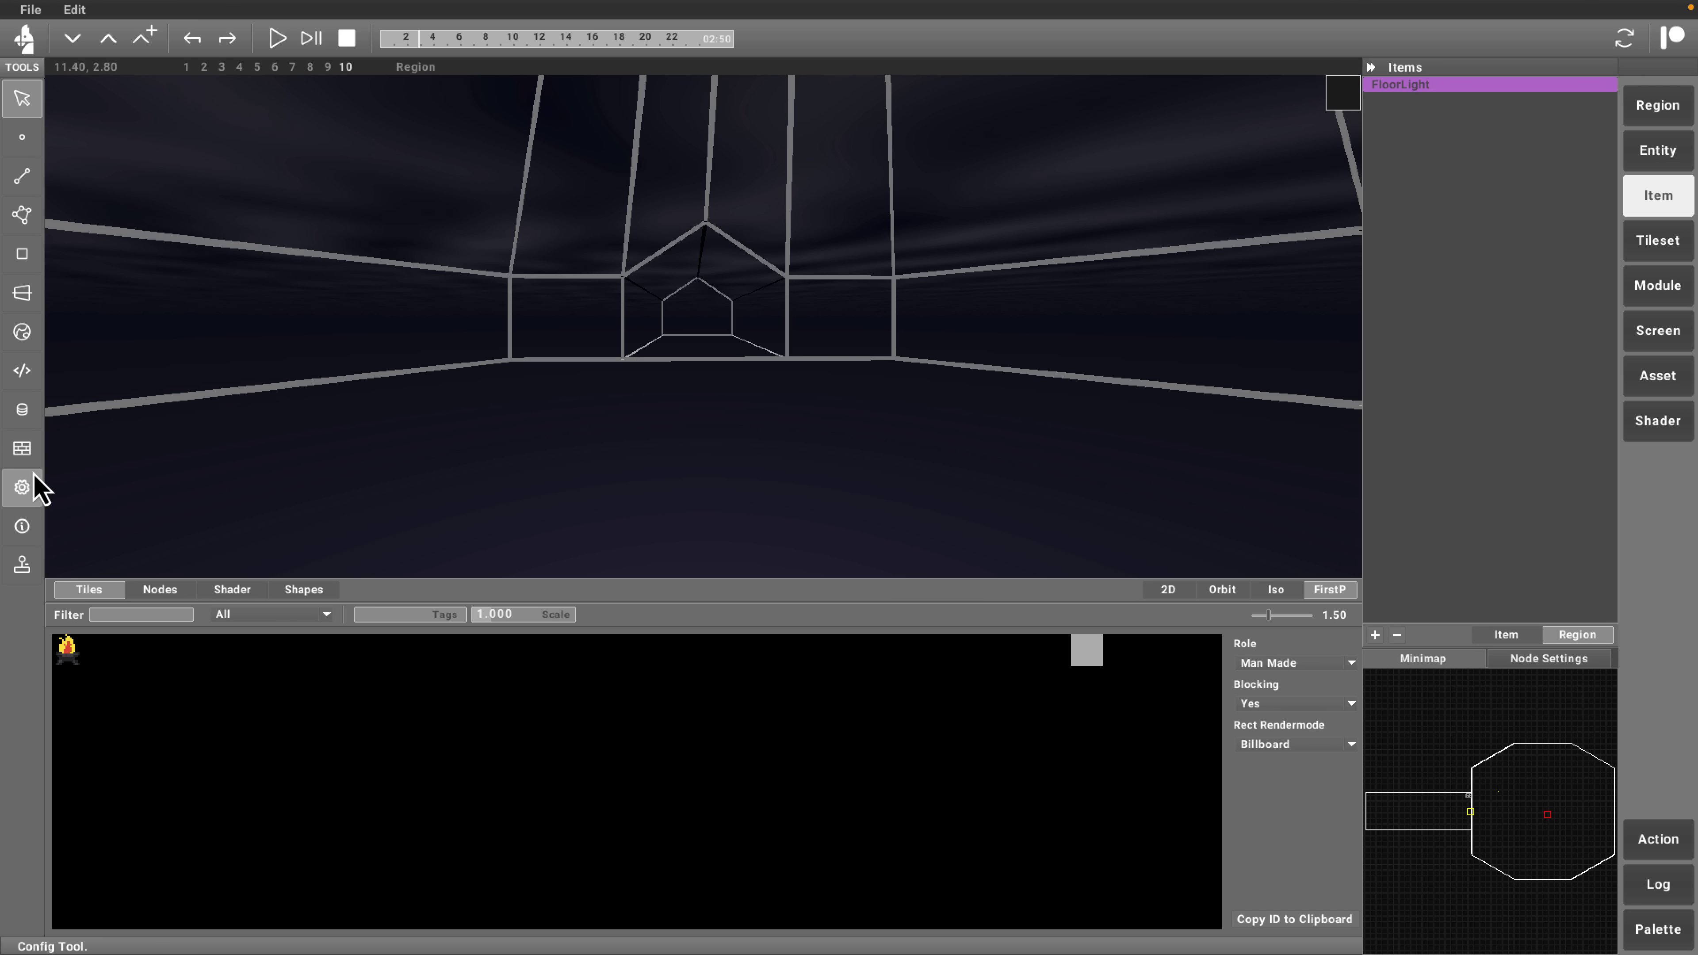
Check the Config and Data tools, then show FloorLight's Python template with its empty NewItem event handler
{"action": "left_click", "coordinate": [27, 486]}
{"action": "left_click", "coordinate": [23, 409]}
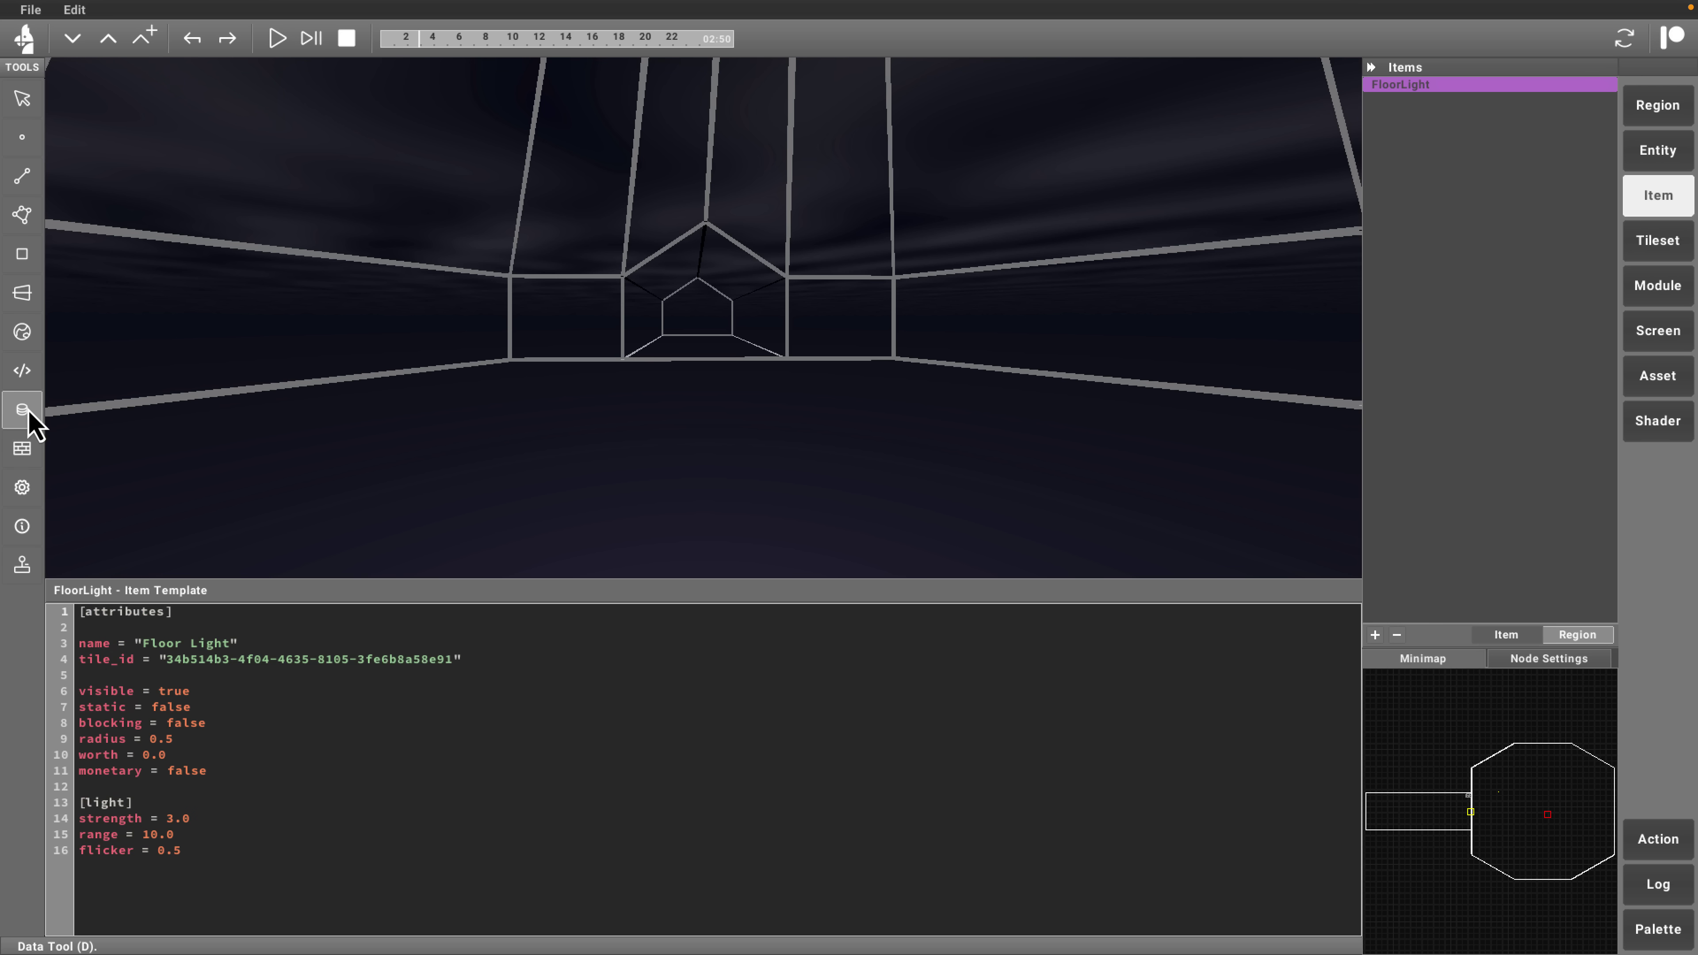
{"action": "left_click", "coordinate": [34, 378]}
{"action": "left_click", "coordinate": [190, 593]}
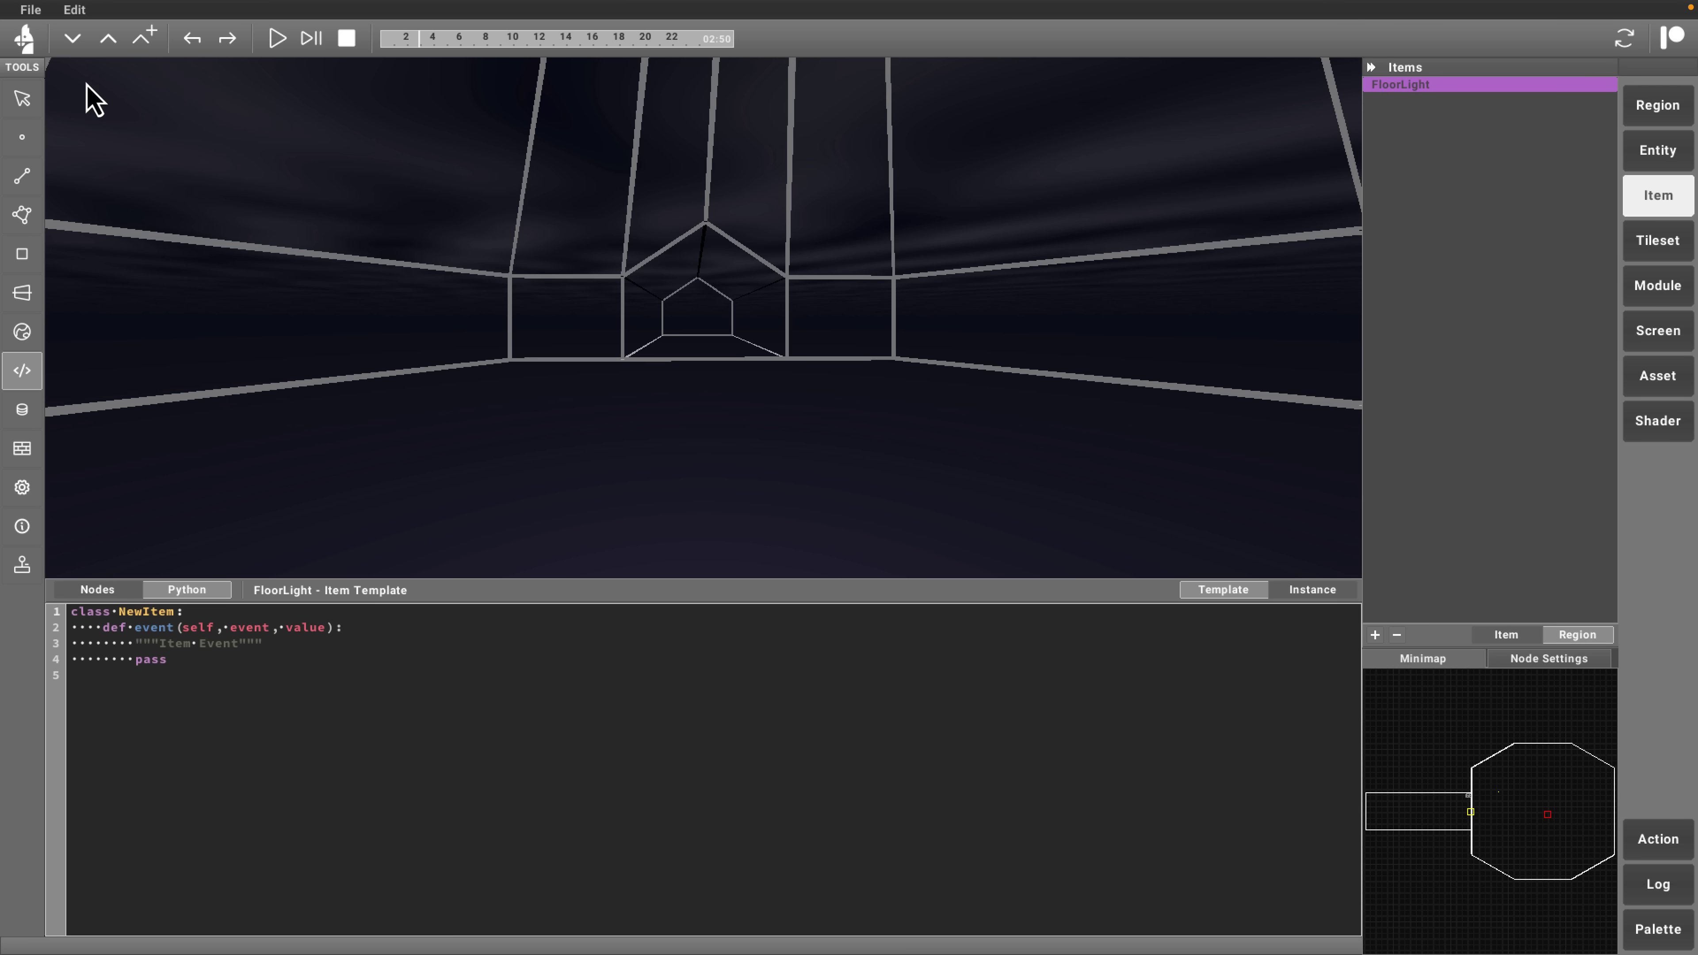
Load Hideout2D.eldiron, view its region as a 2D map, then switch to the Eldiron documentation page
{"action": "left_click", "coordinate": [39, 12]}
{"action": "left_click", "coordinate": [44, 69]}
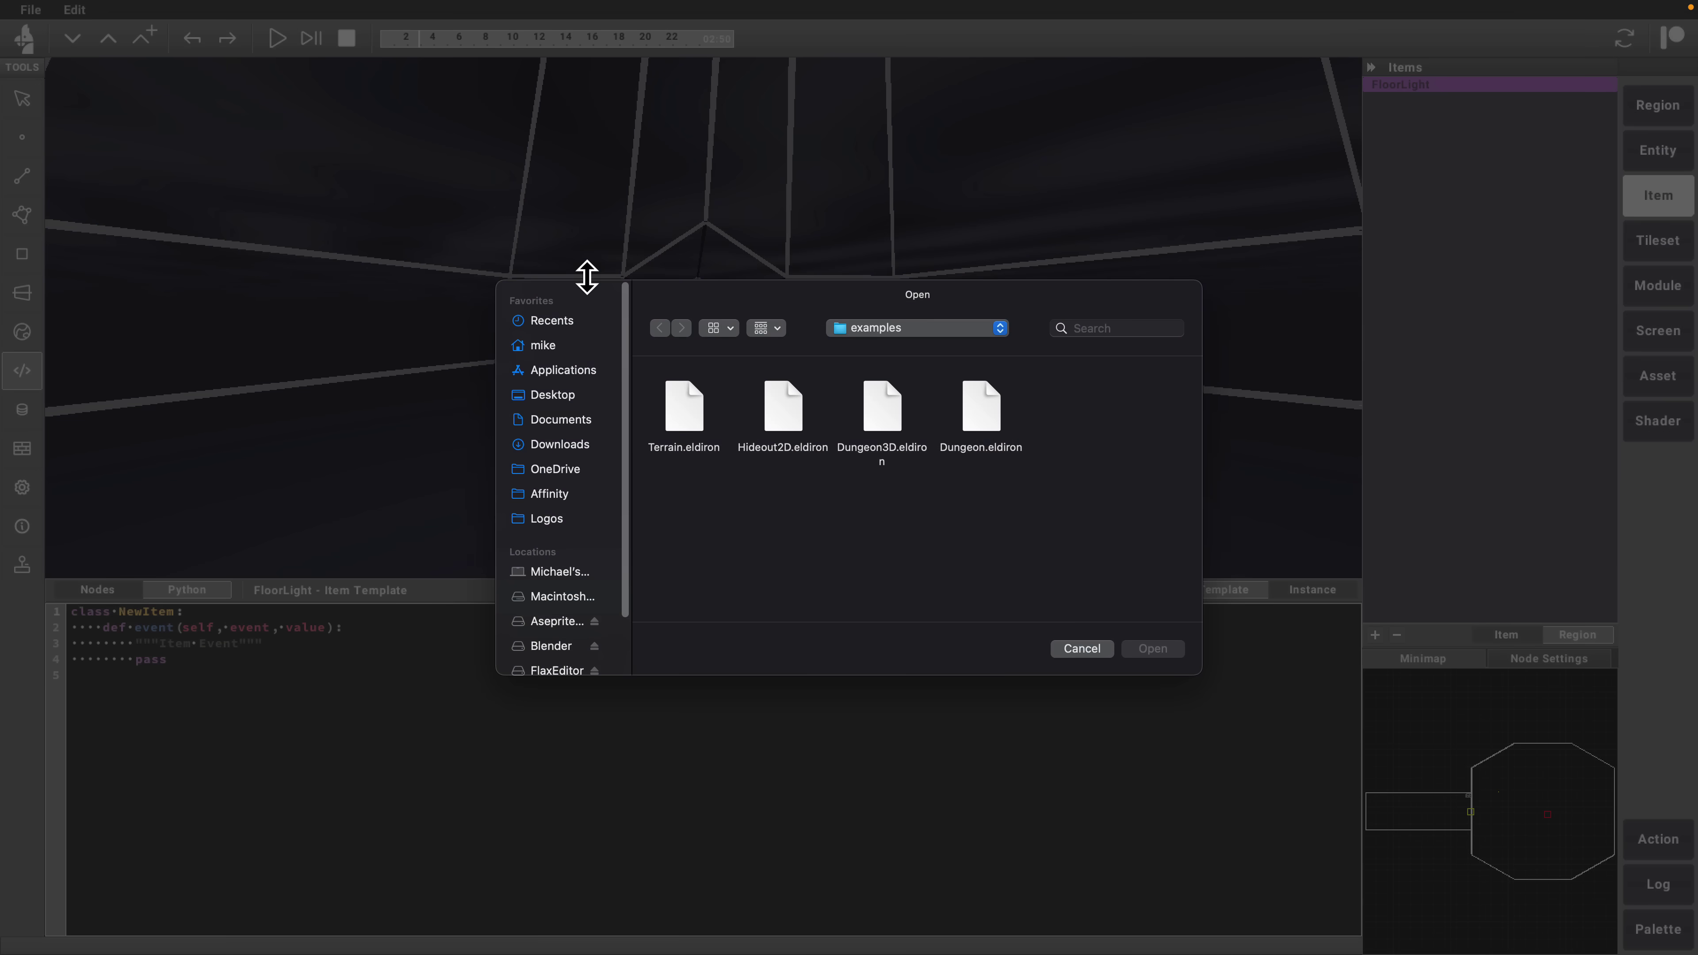
{"action": "double_click", "coordinate": [778, 414]}
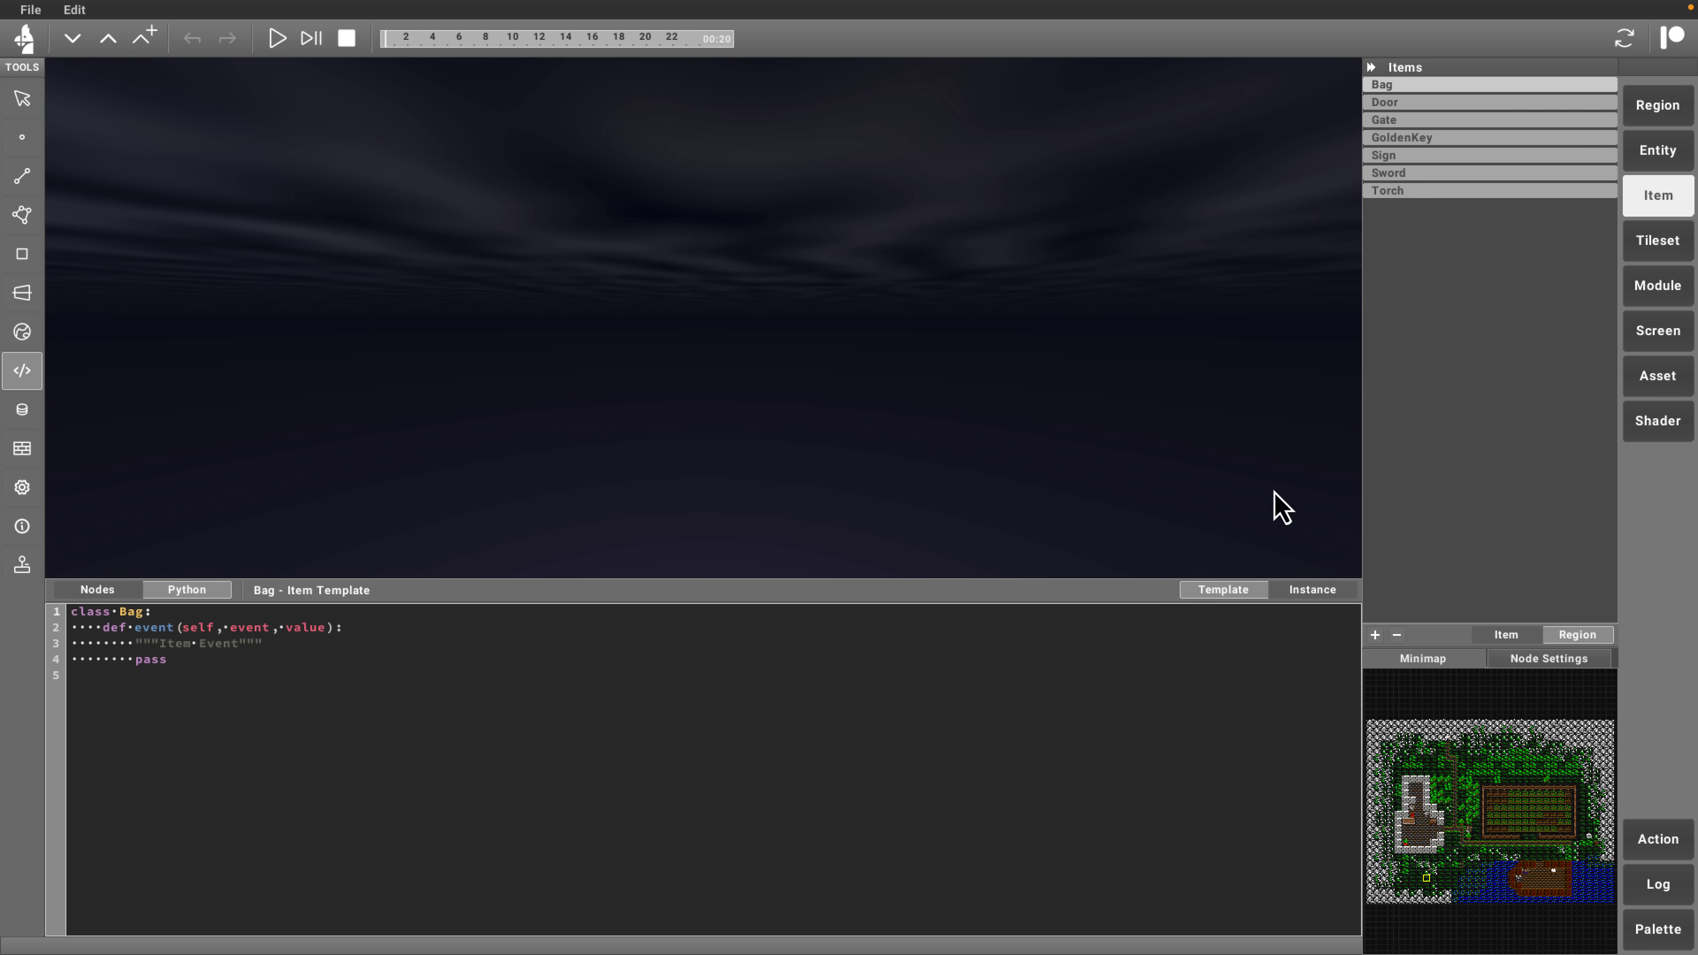
{"action": "left_click", "coordinate": [23, 107]}
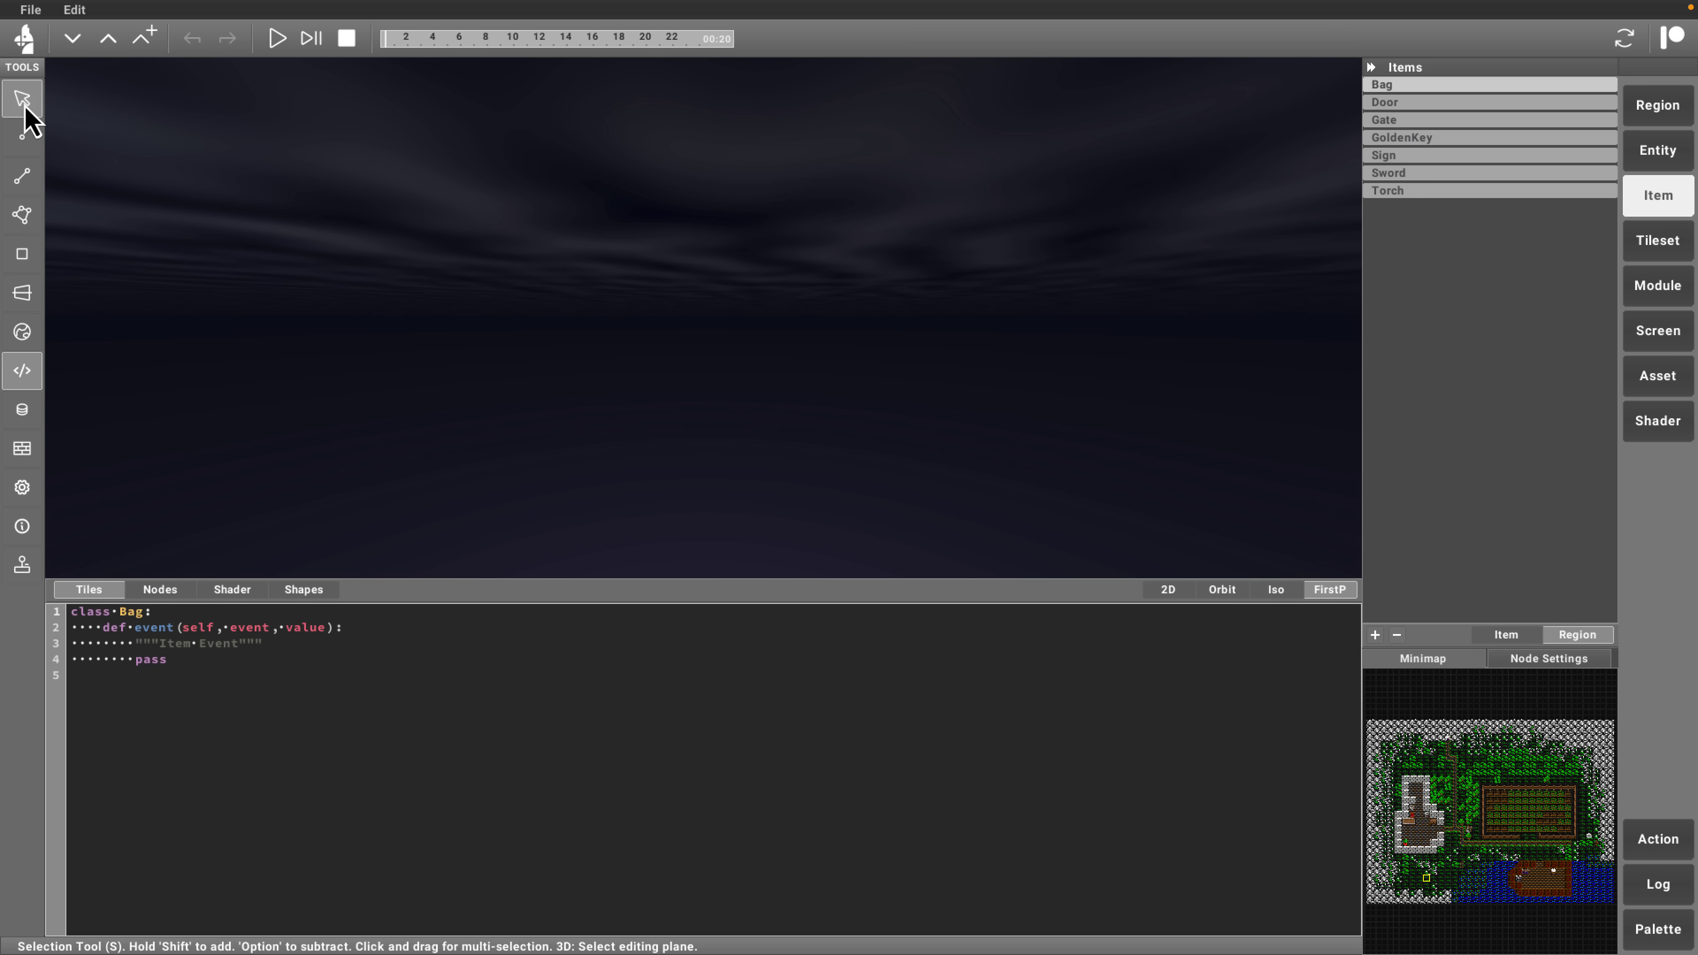
{"action": "left_click", "coordinate": [1171, 594]}
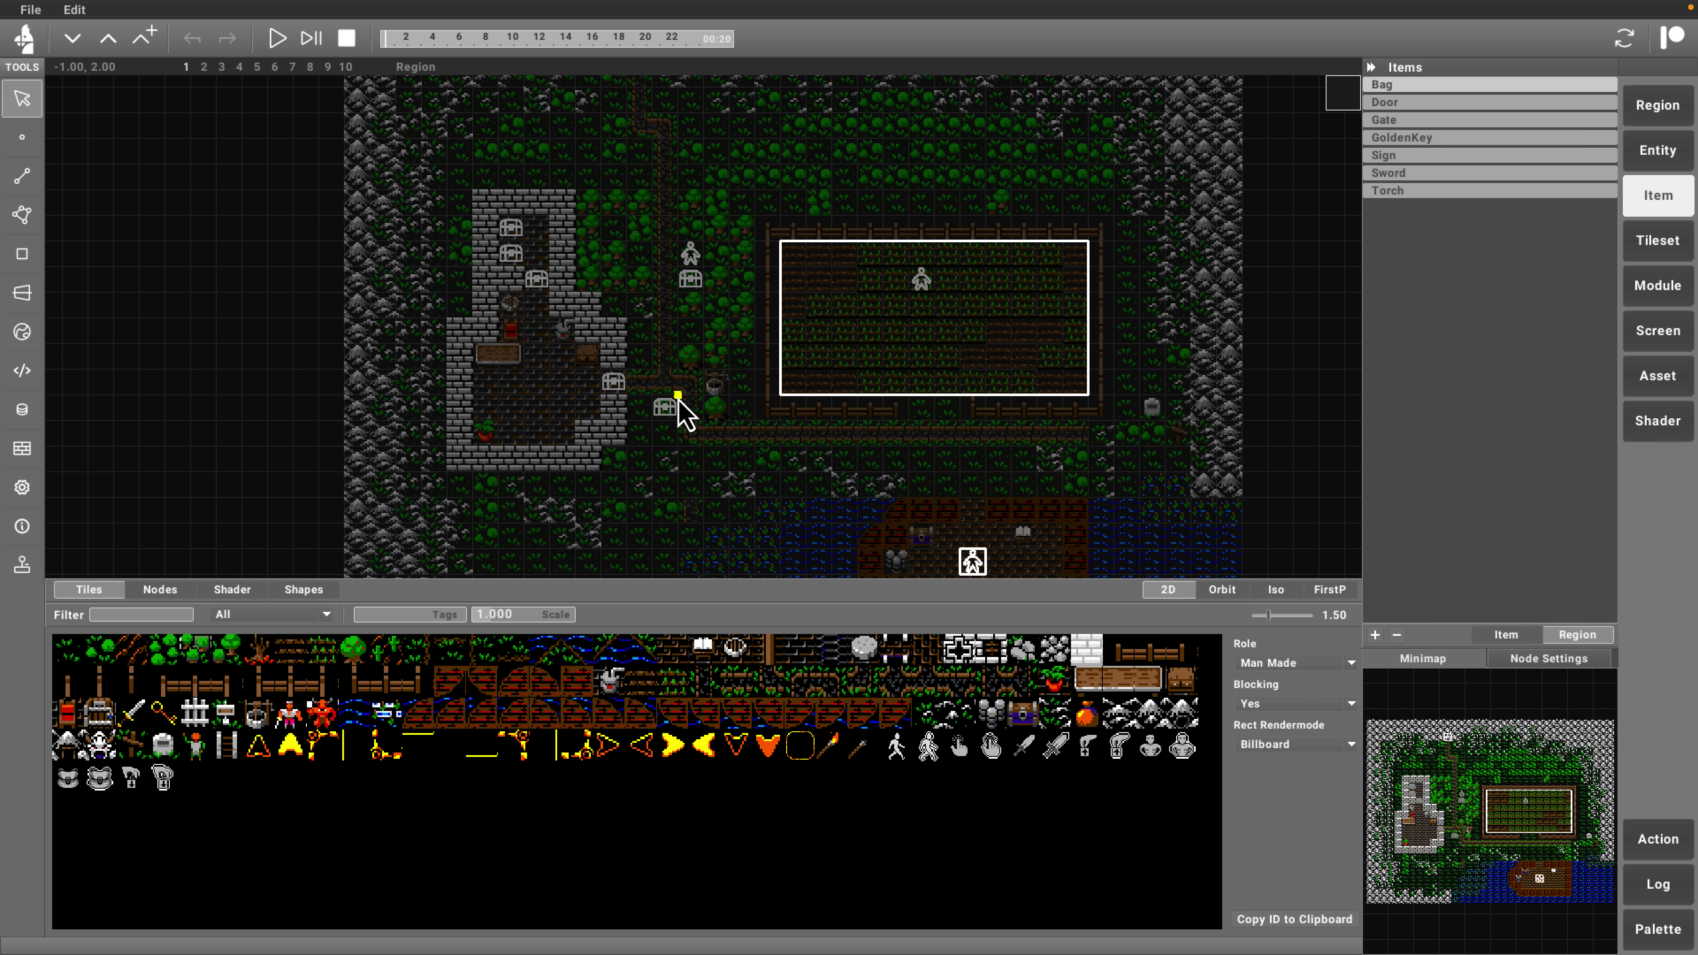
{"action": "key", "text": "ctrl+Left"}
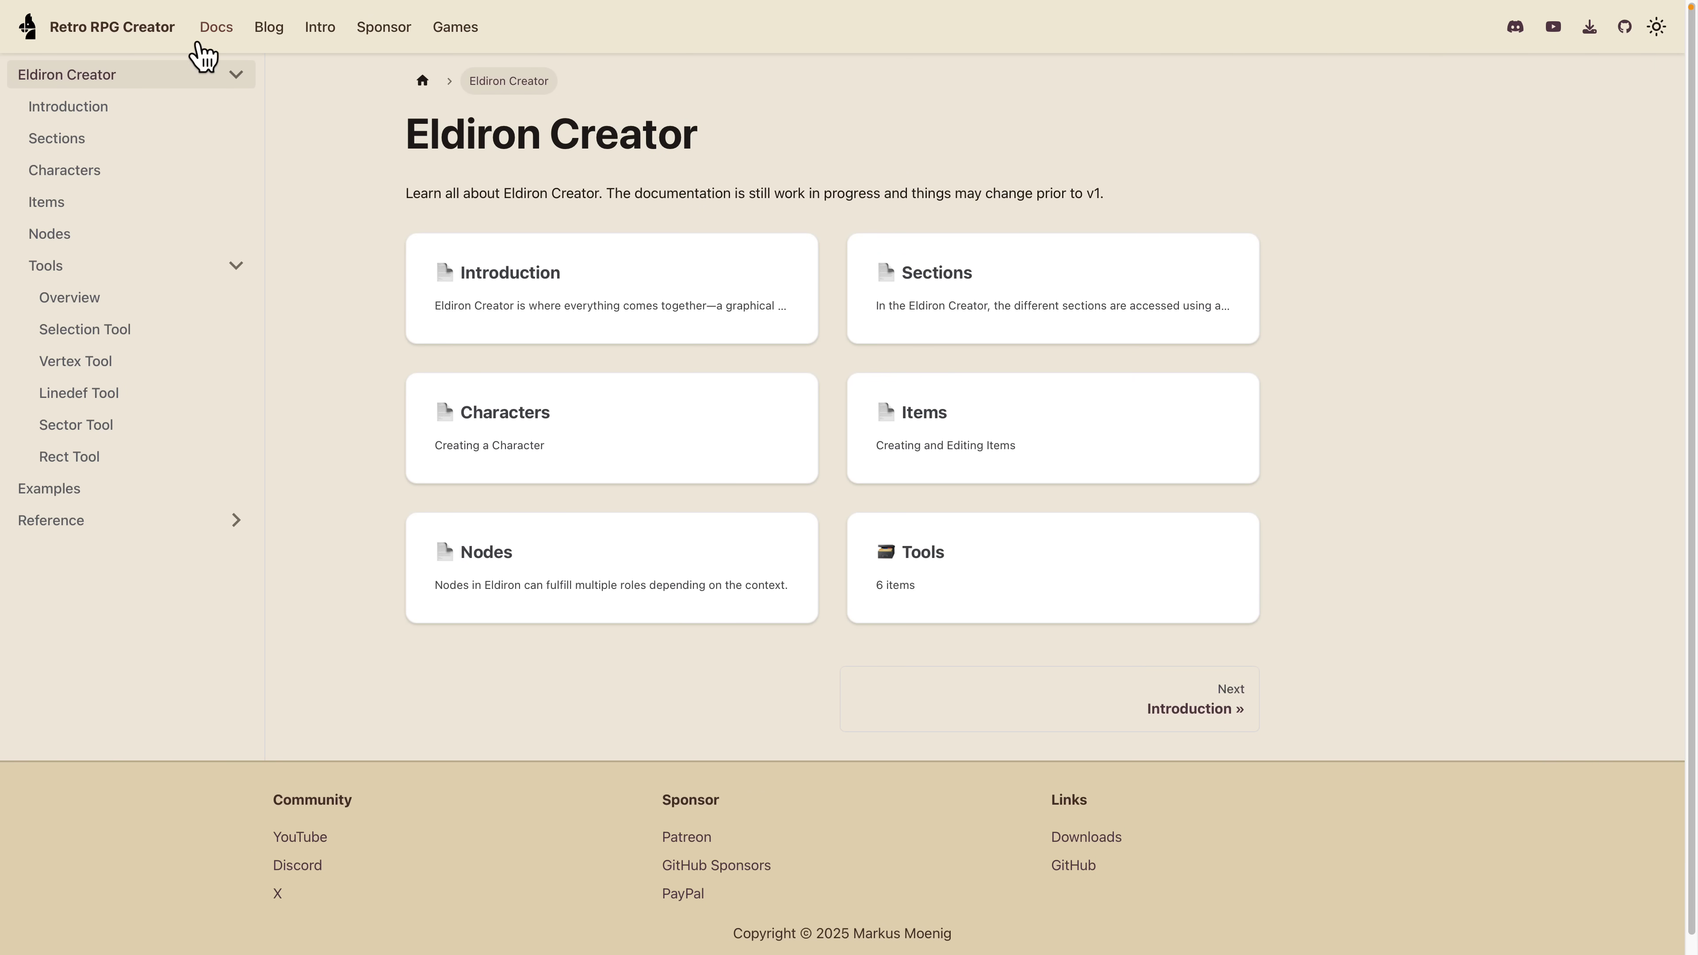
Open the Introduction page of the Eldiron docs and scroll through it
{"action": "left_click", "coordinate": [540, 295]}
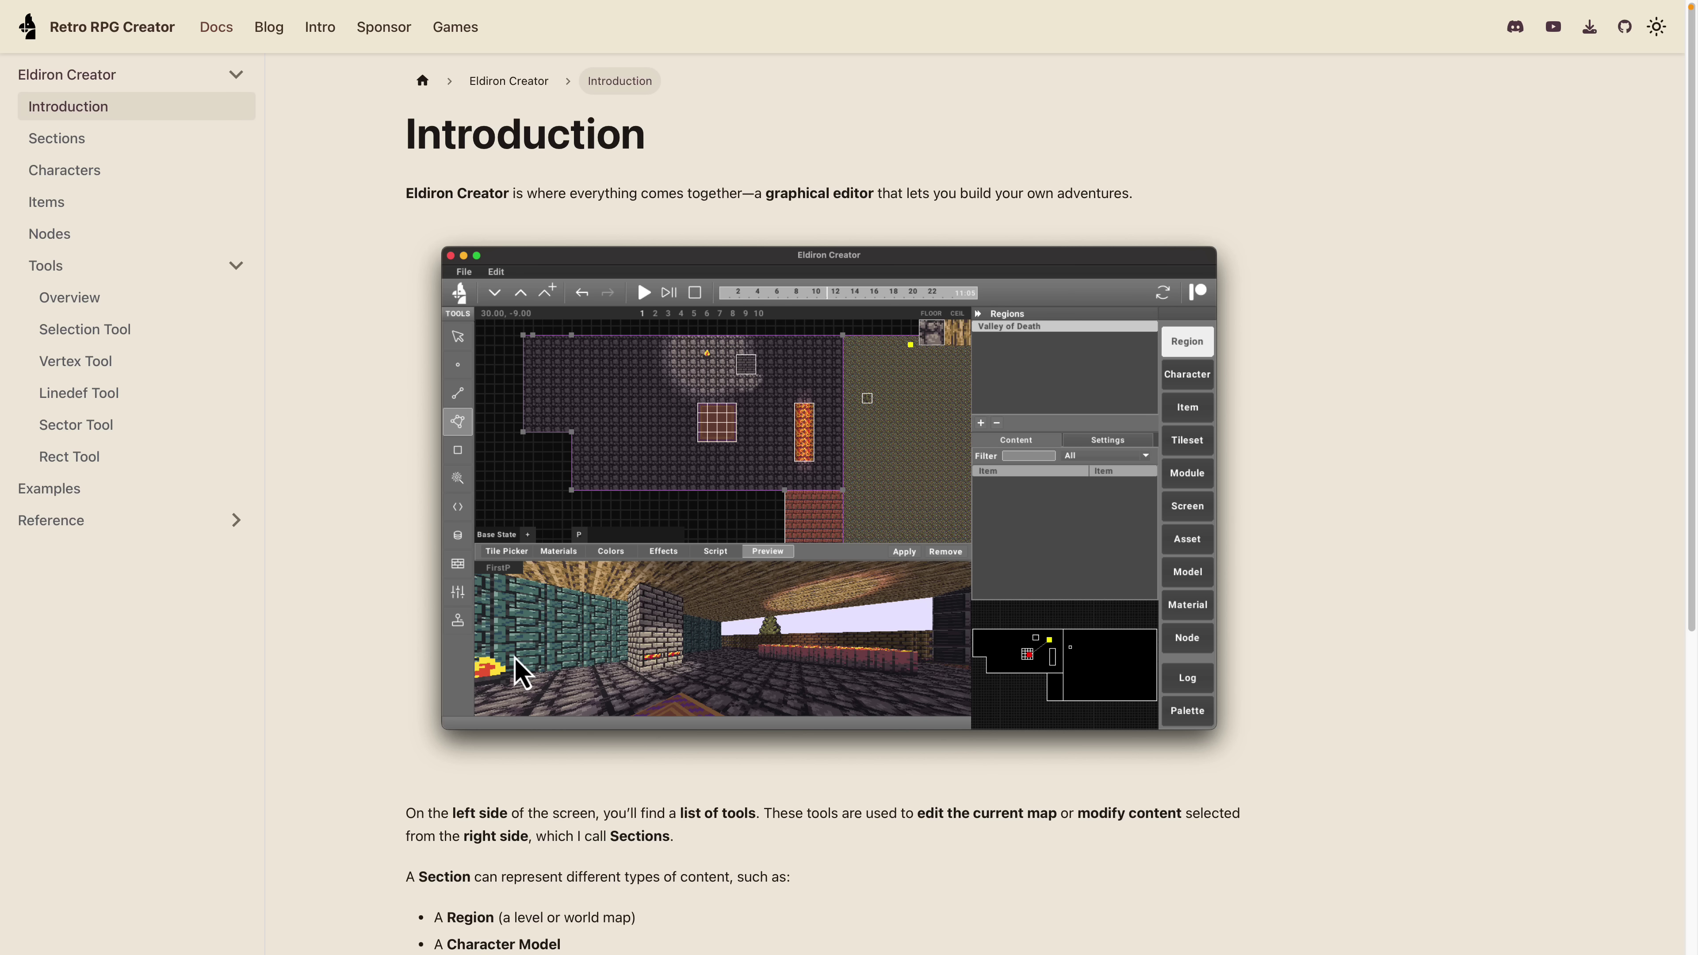
{"action": "scroll", "coordinate": [777, 664], "scroll_direction": "down", "scroll_amount": 3}
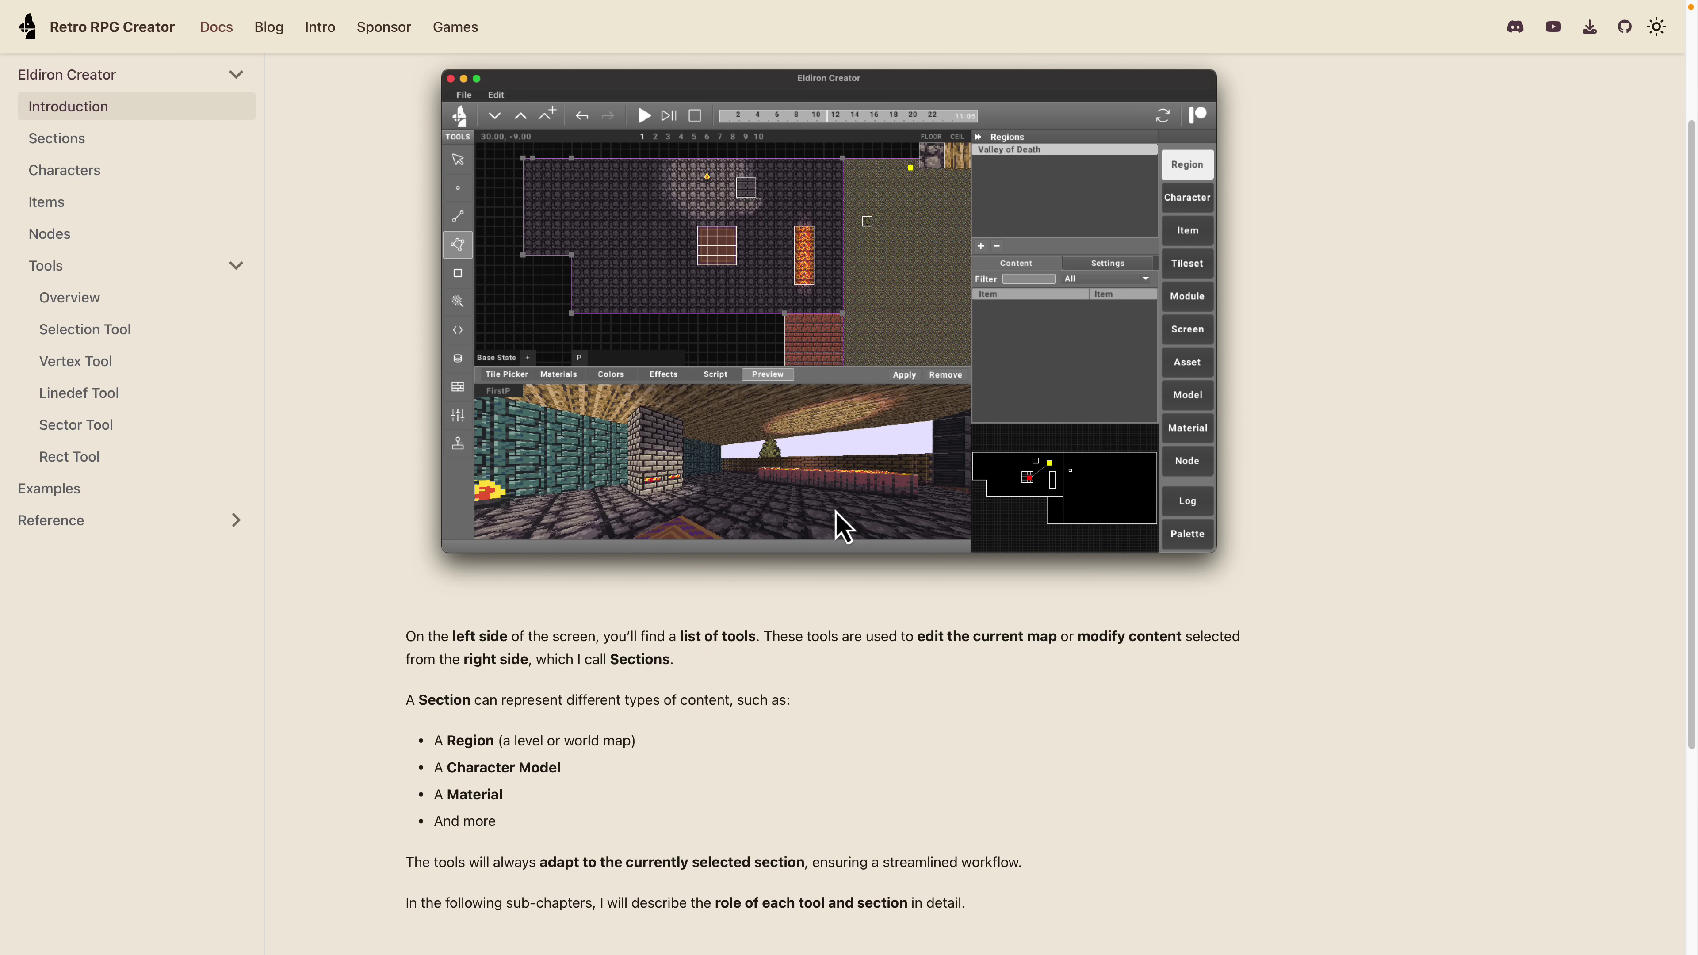
{"action": "scroll", "coordinate": [652, 769], "scroll_direction": "down", "scroll_amount": 5}
{"action": "scroll", "coordinate": [652, 769], "scroll_direction": "up", "scroll_amount": 8}
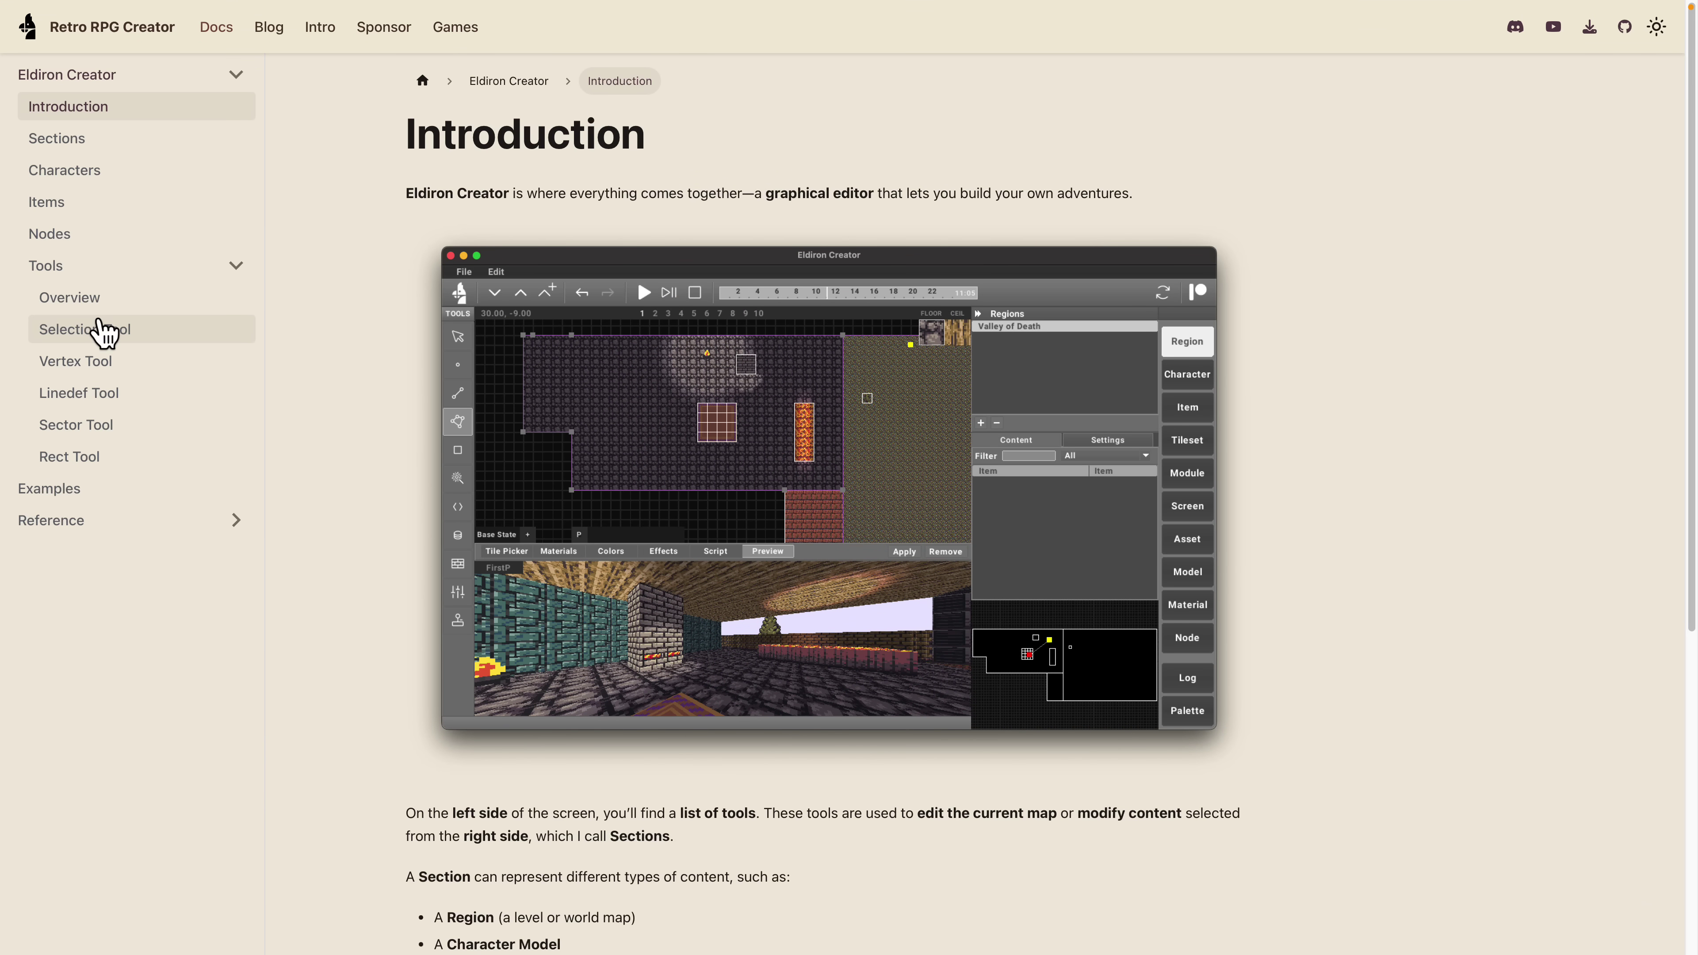
View the Selection Tool, Vertex Tool and Linedef Tool pages, then go to the GitHub repository tab
{"action": "left_click", "coordinate": [119, 331]}
{"action": "left_click", "coordinate": [103, 364]}
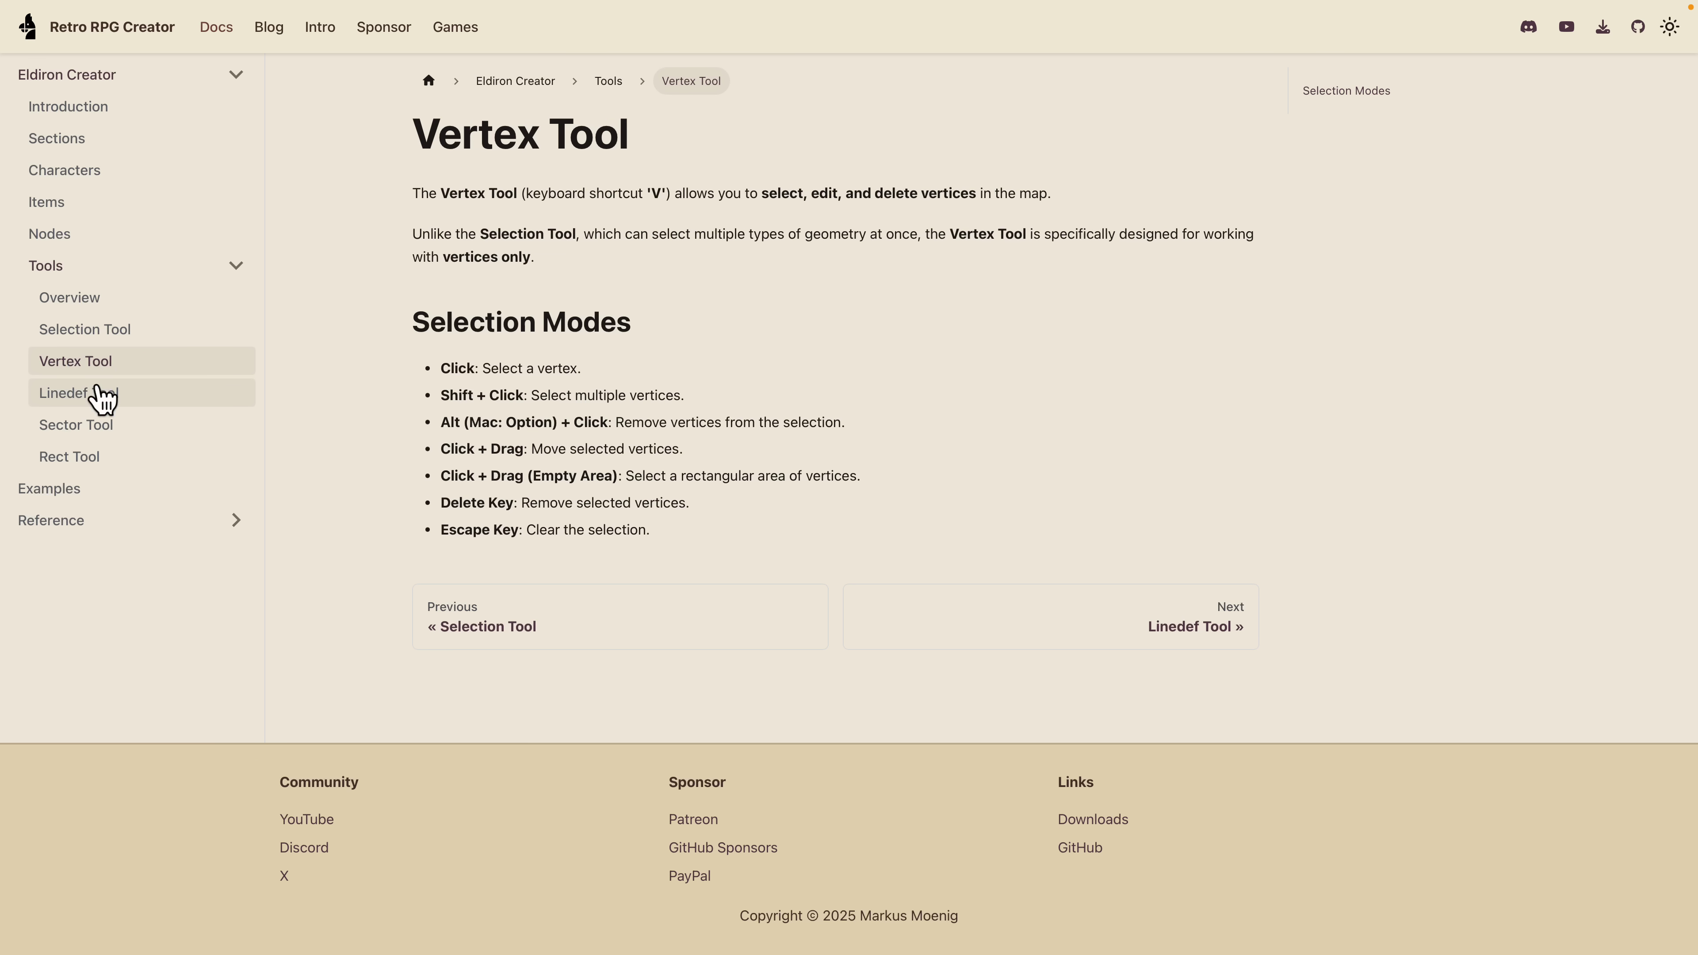
{"action": "left_click", "coordinate": [97, 391]}
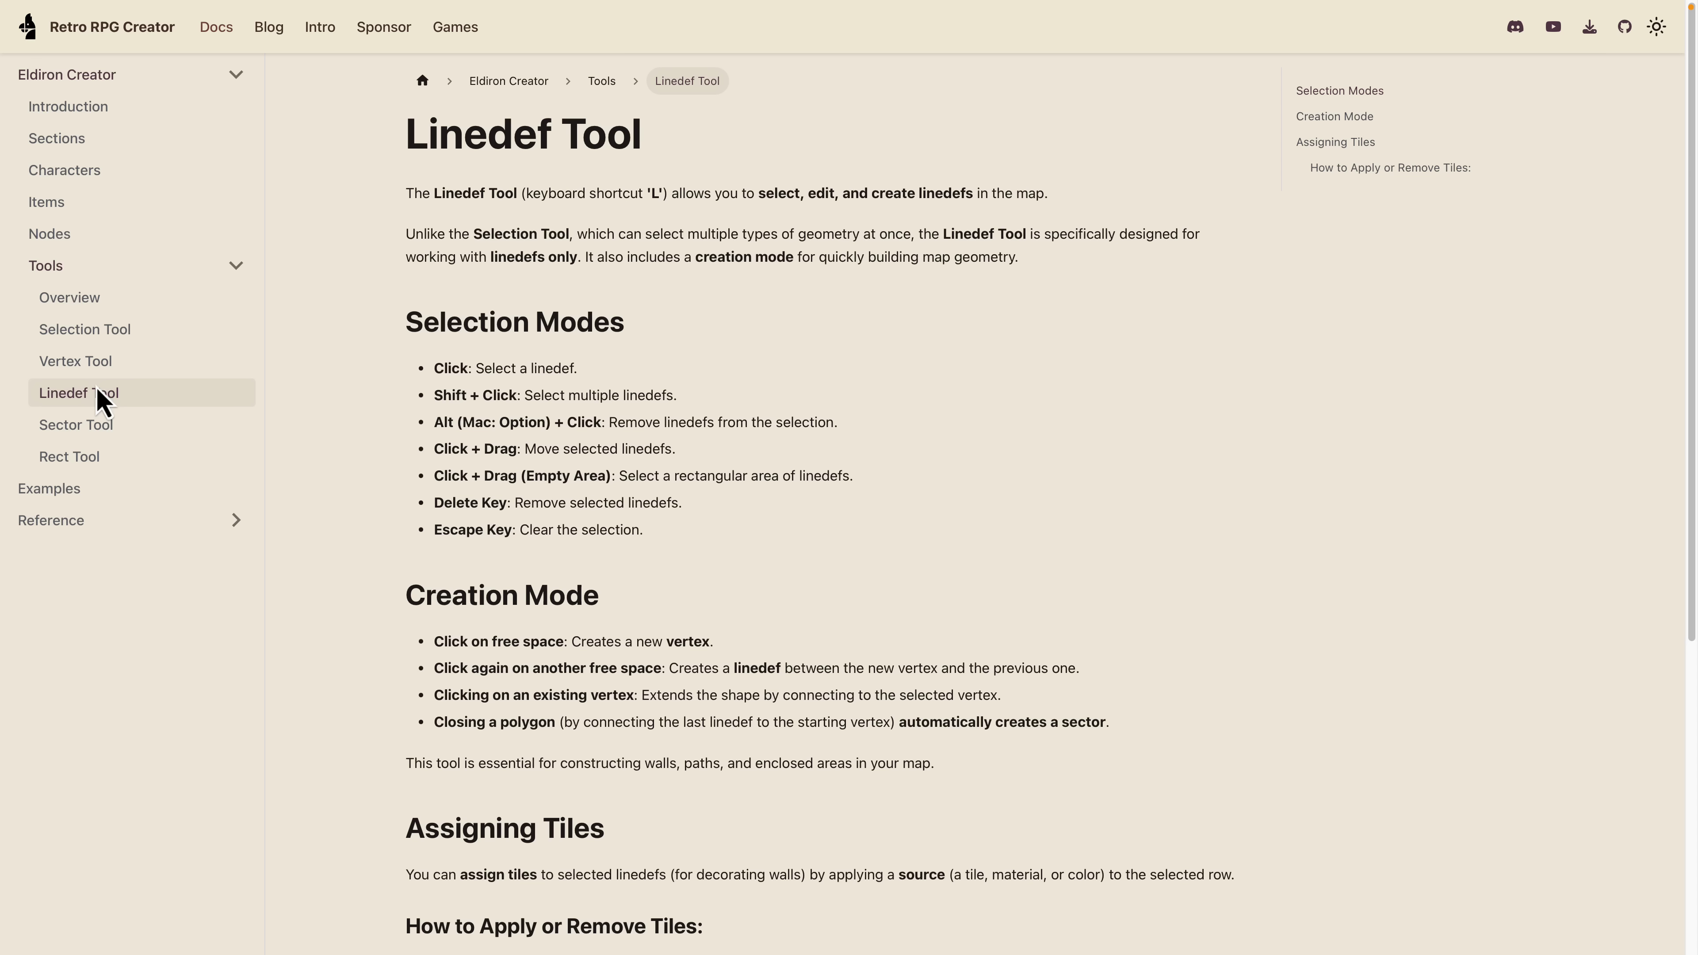
{"action": "key", "text": "ctrl+Tab"}
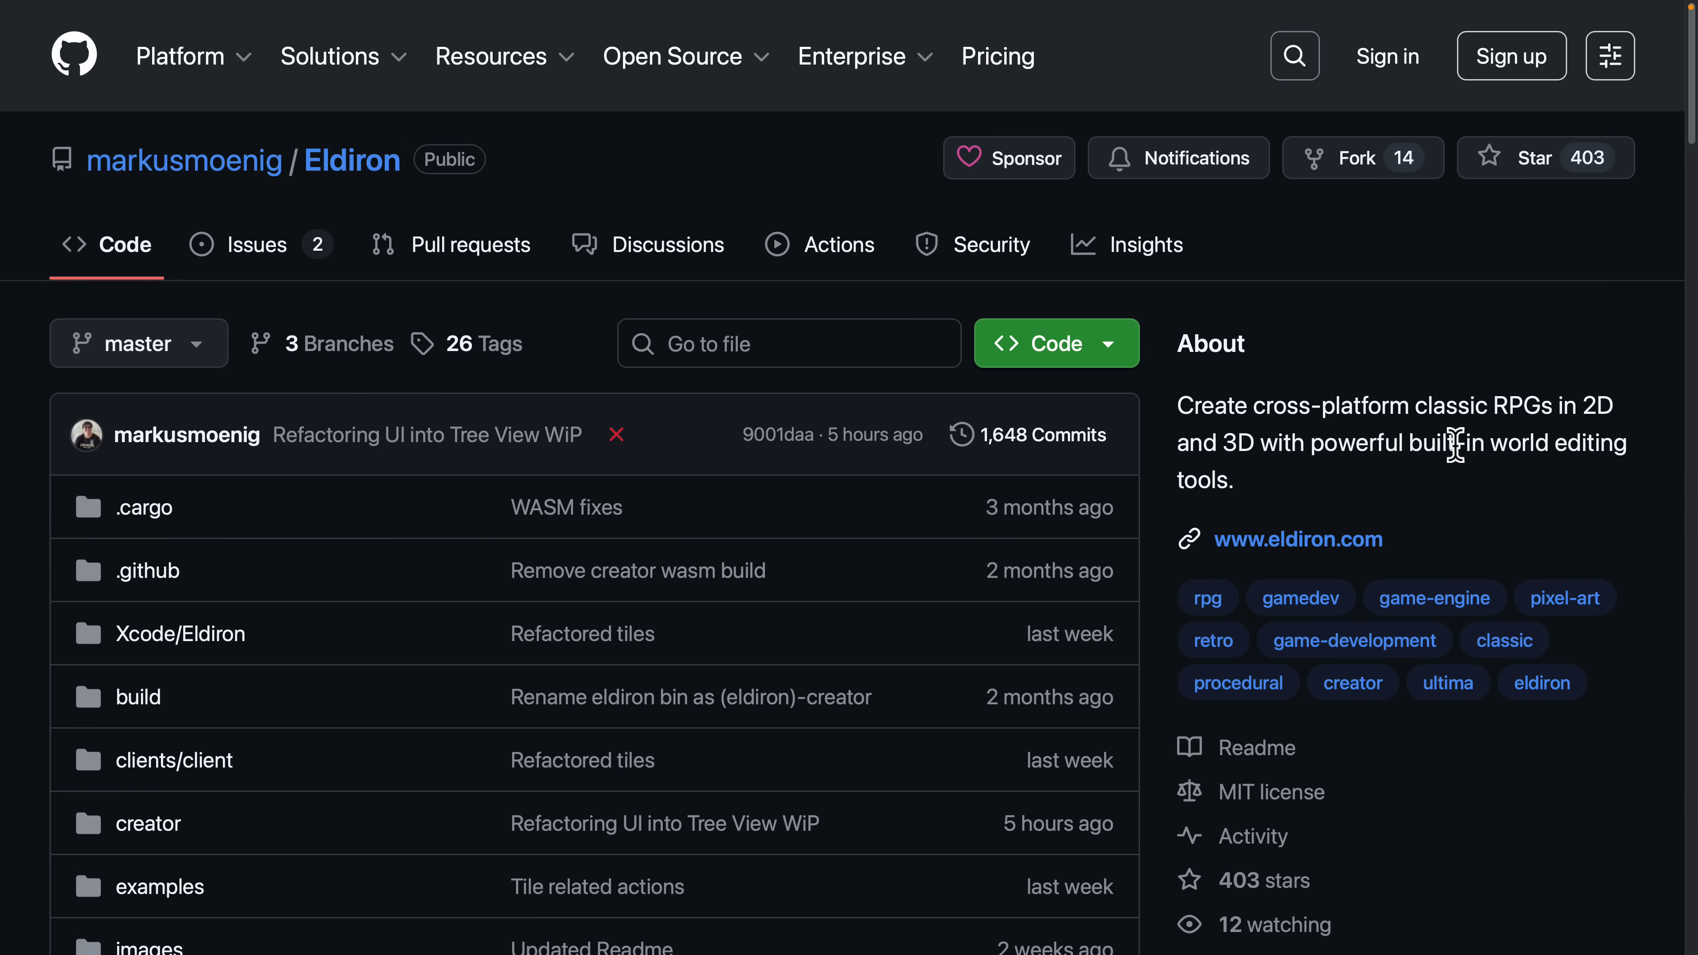
Scroll the Eldiron repository down to the README's banner, download badges and description
{"action": "scroll", "coordinate": [1238, 341], "scroll_direction": "down", "scroll_amount": 3}
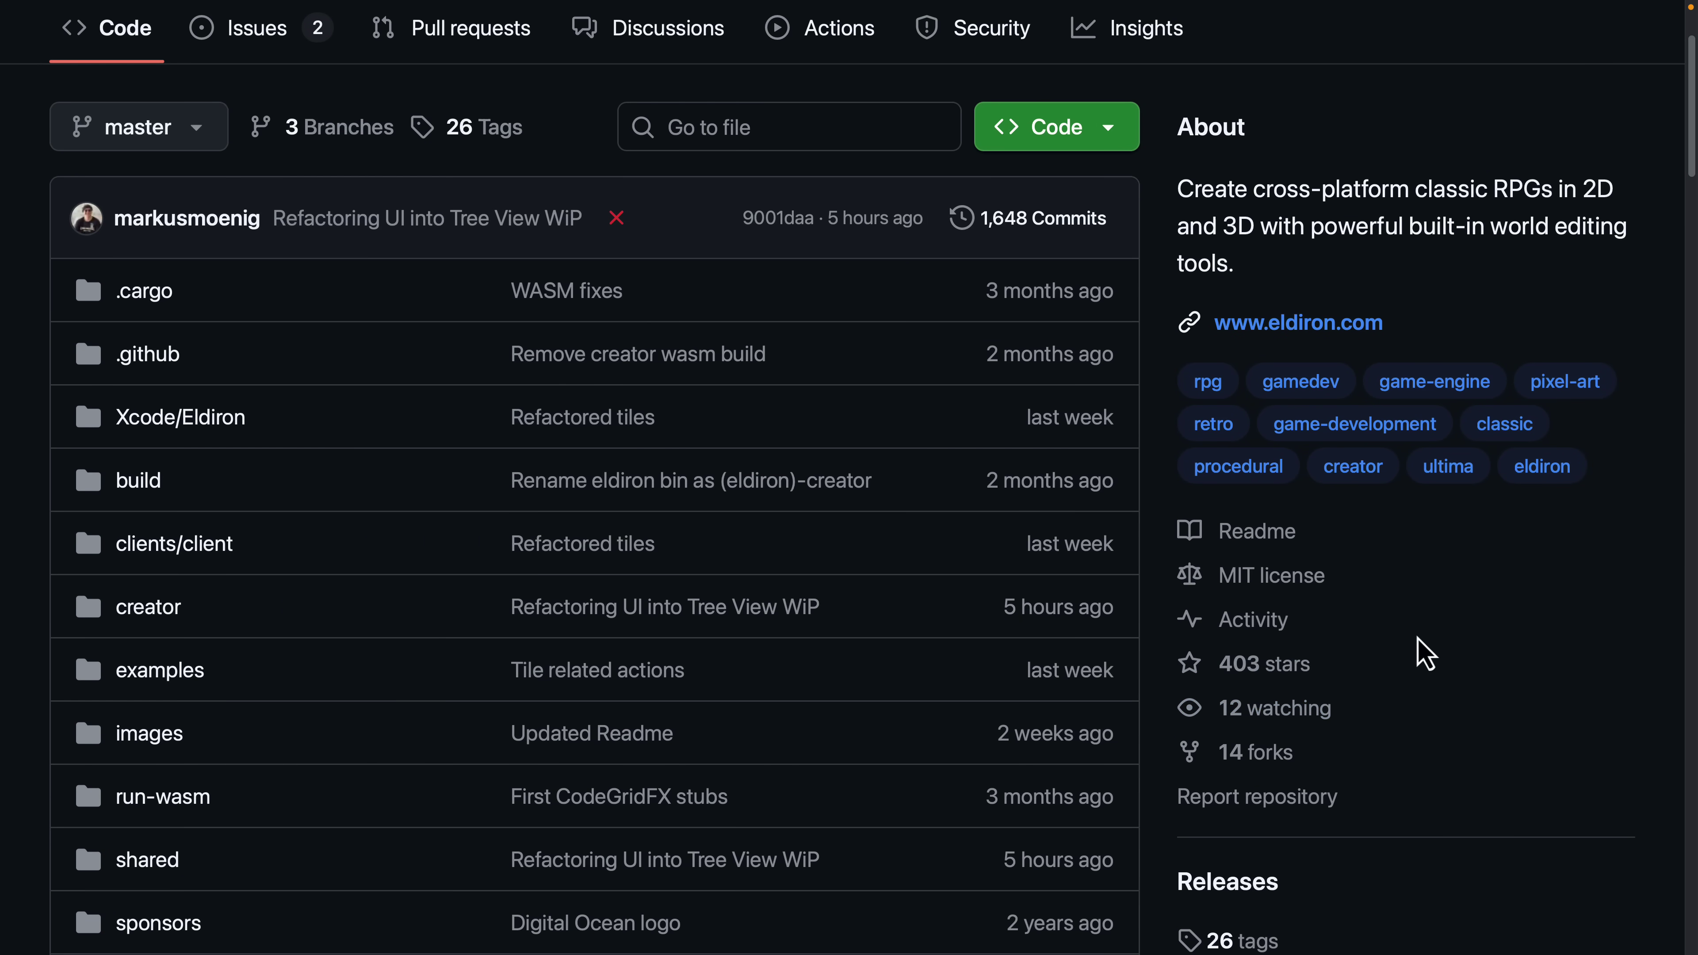
{"action": "scroll", "coordinate": [1424, 652], "scroll_direction": "down", "scroll_amount": 4}
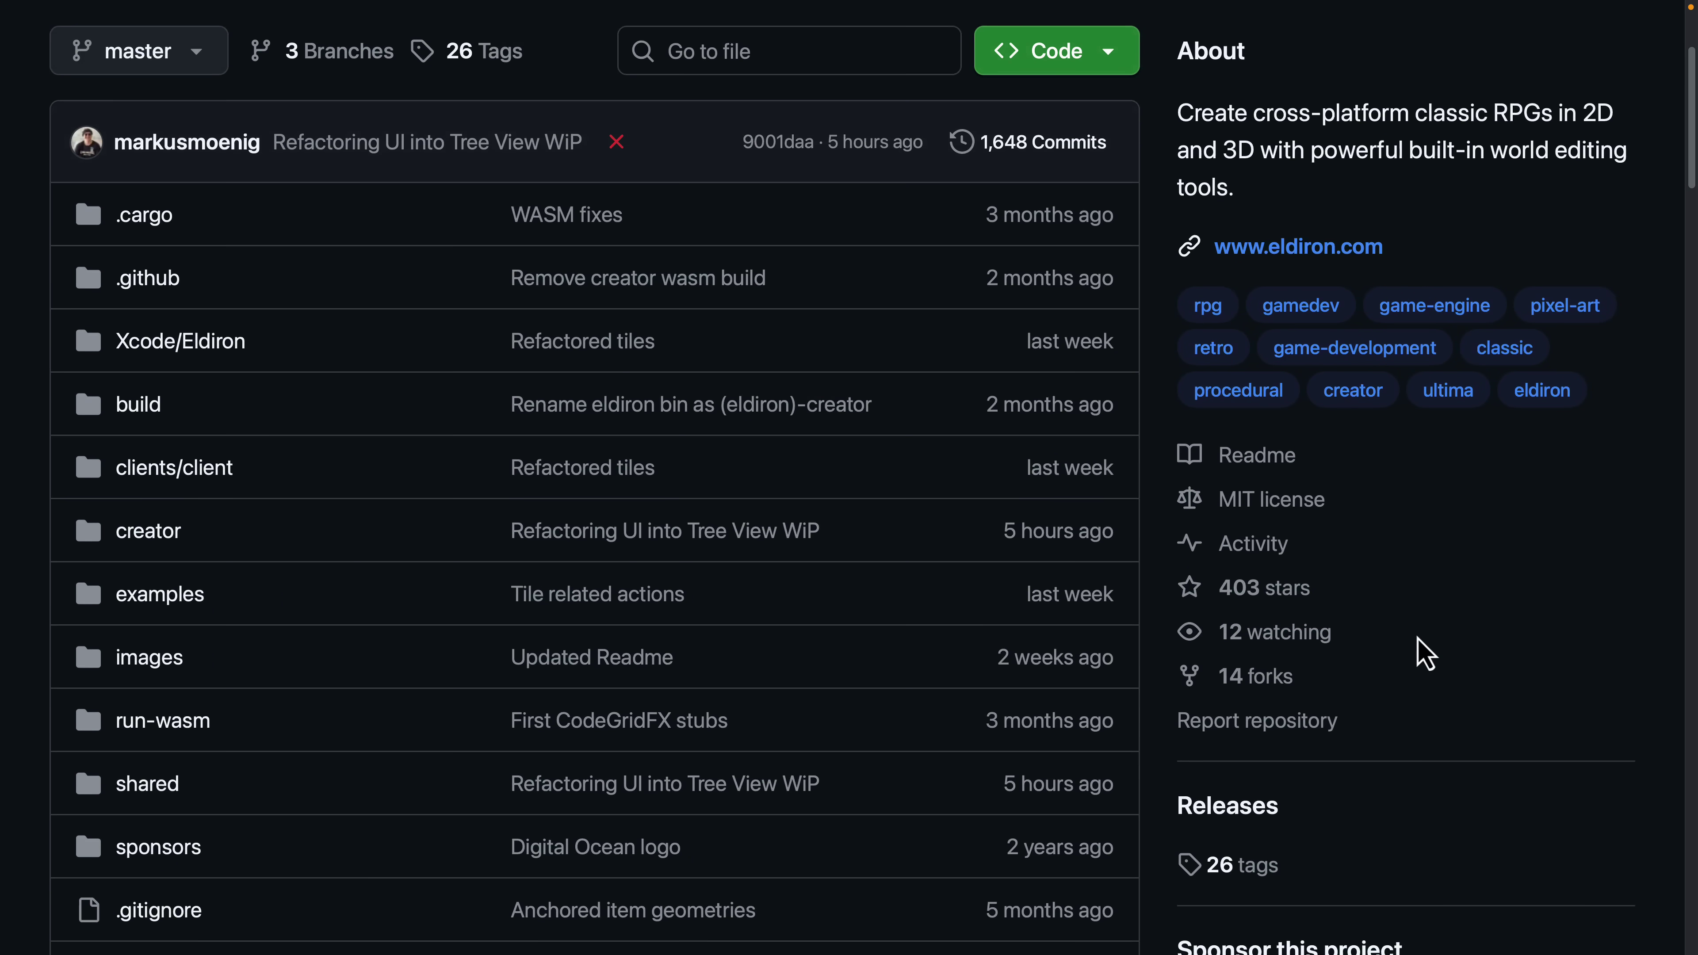
{"action": "scroll", "coordinate": [1220, 595], "scroll_direction": "down", "scroll_amount": 5}
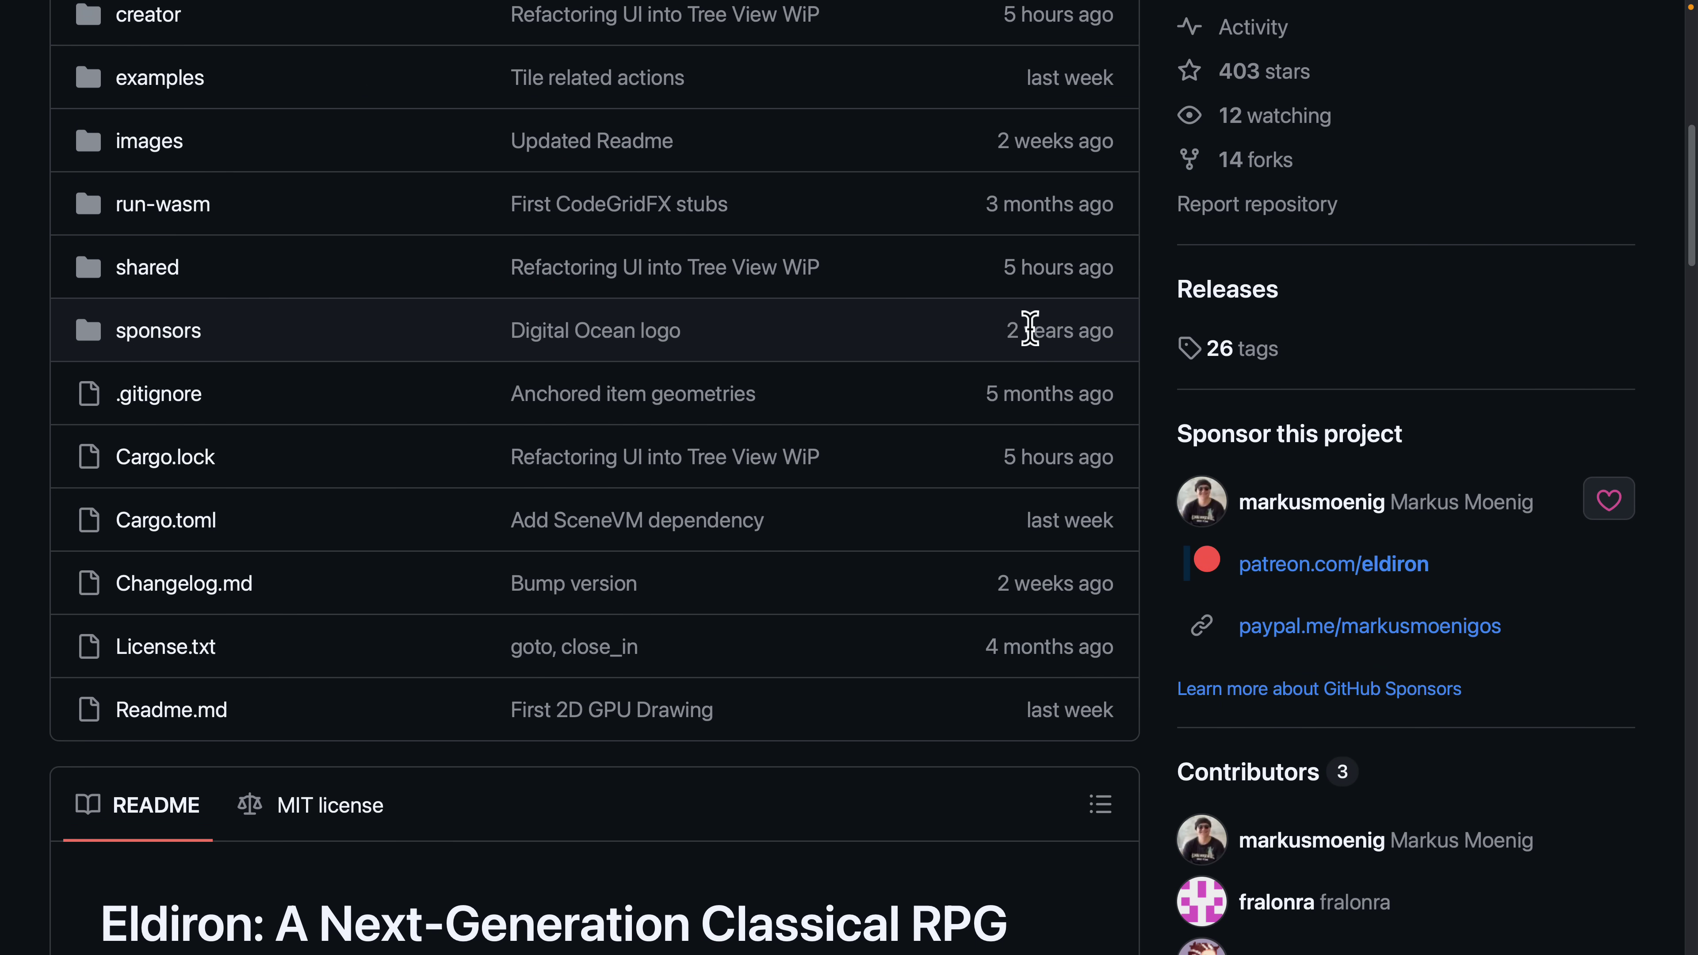
{"action": "scroll", "coordinate": [1063, 340], "scroll_direction": "up", "scroll_amount": 1}
{"action": "scroll", "coordinate": [1063, 339], "scroll_direction": "up", "scroll_amount": 8}
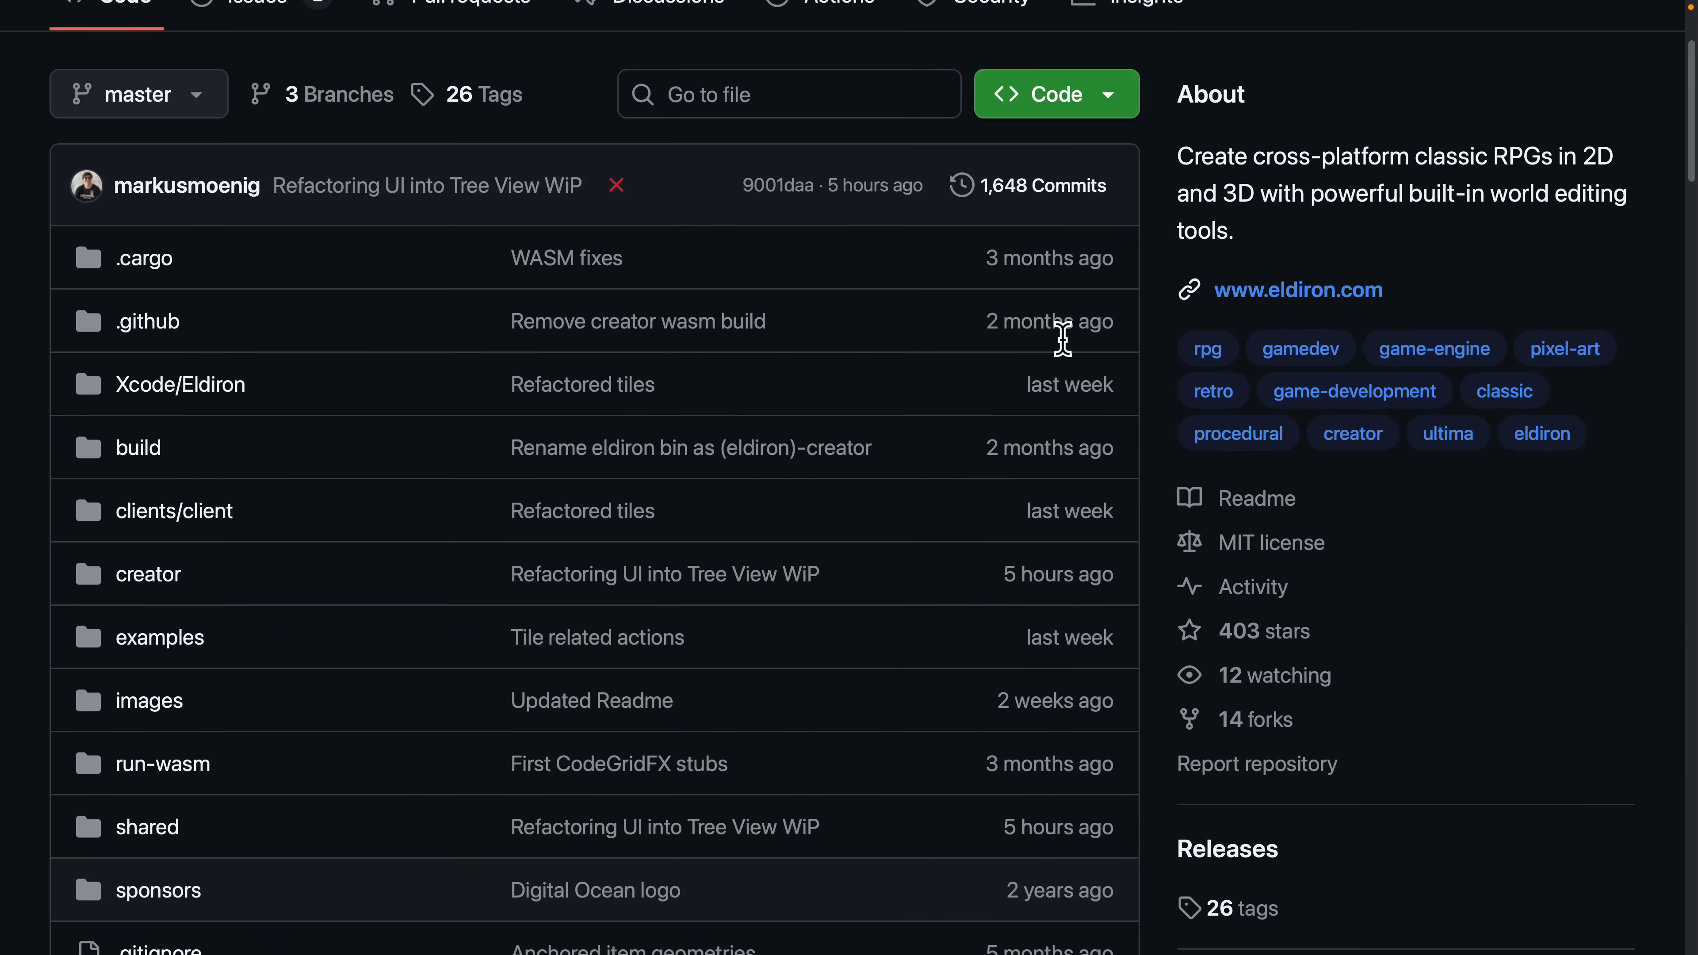
{"action": "scroll", "coordinate": [1063, 334], "scroll_direction": "down", "scroll_amount": 10}
{"action": "scroll", "coordinate": [1071, 358], "scroll_direction": "down", "scroll_amount": 7}
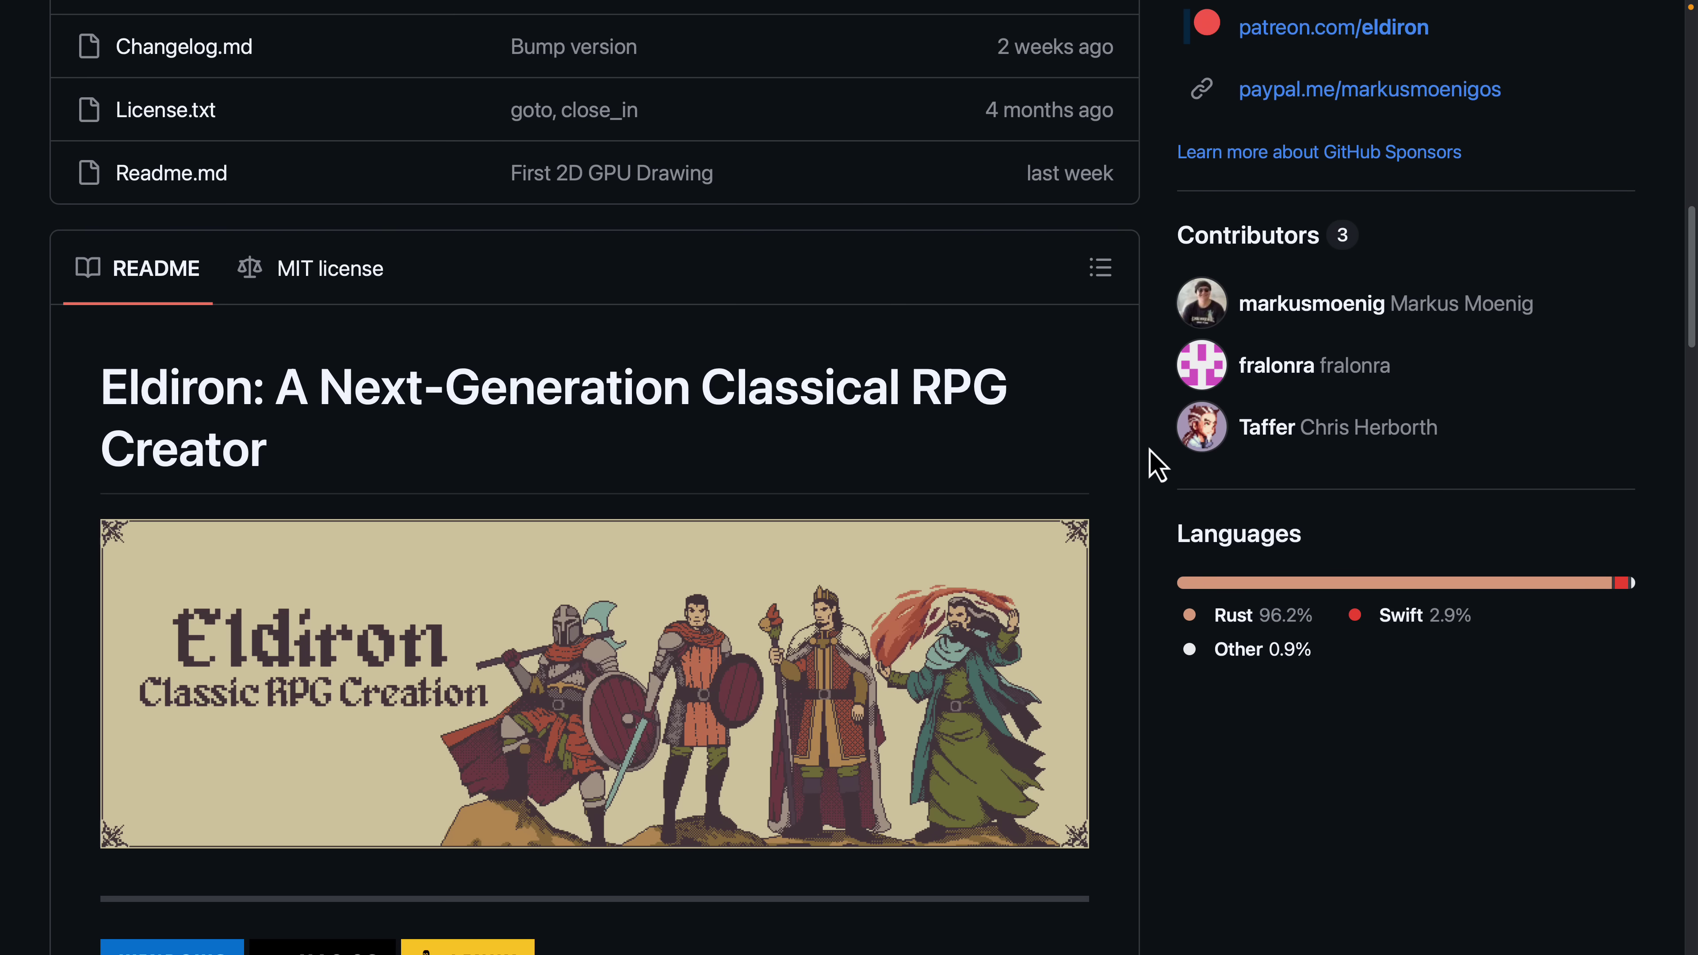
{"action": "scroll", "coordinate": [1053, 444], "scroll_direction": "down", "scroll_amount": 6}
{"action": "scroll", "coordinate": [1054, 443], "scroll_direction": "down", "scroll_amount": 1}
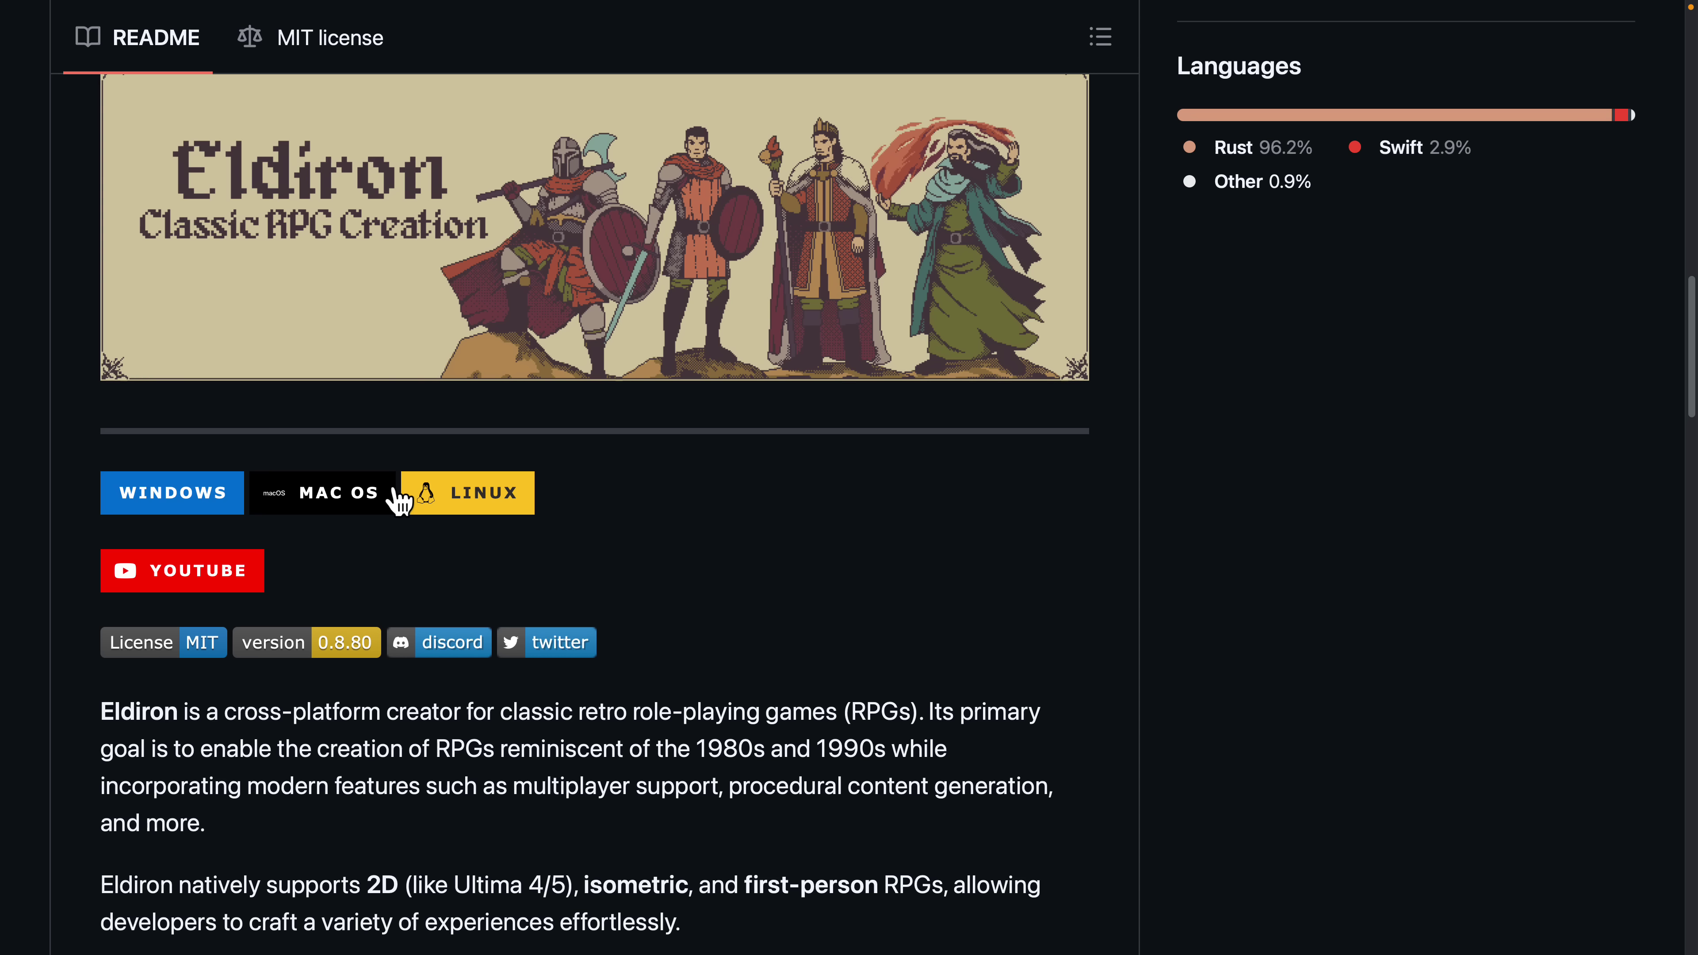
In the Eldiron editor, look through the File and Edit menus, then close them
{"action": "key", "text": "ctrl+Right"}
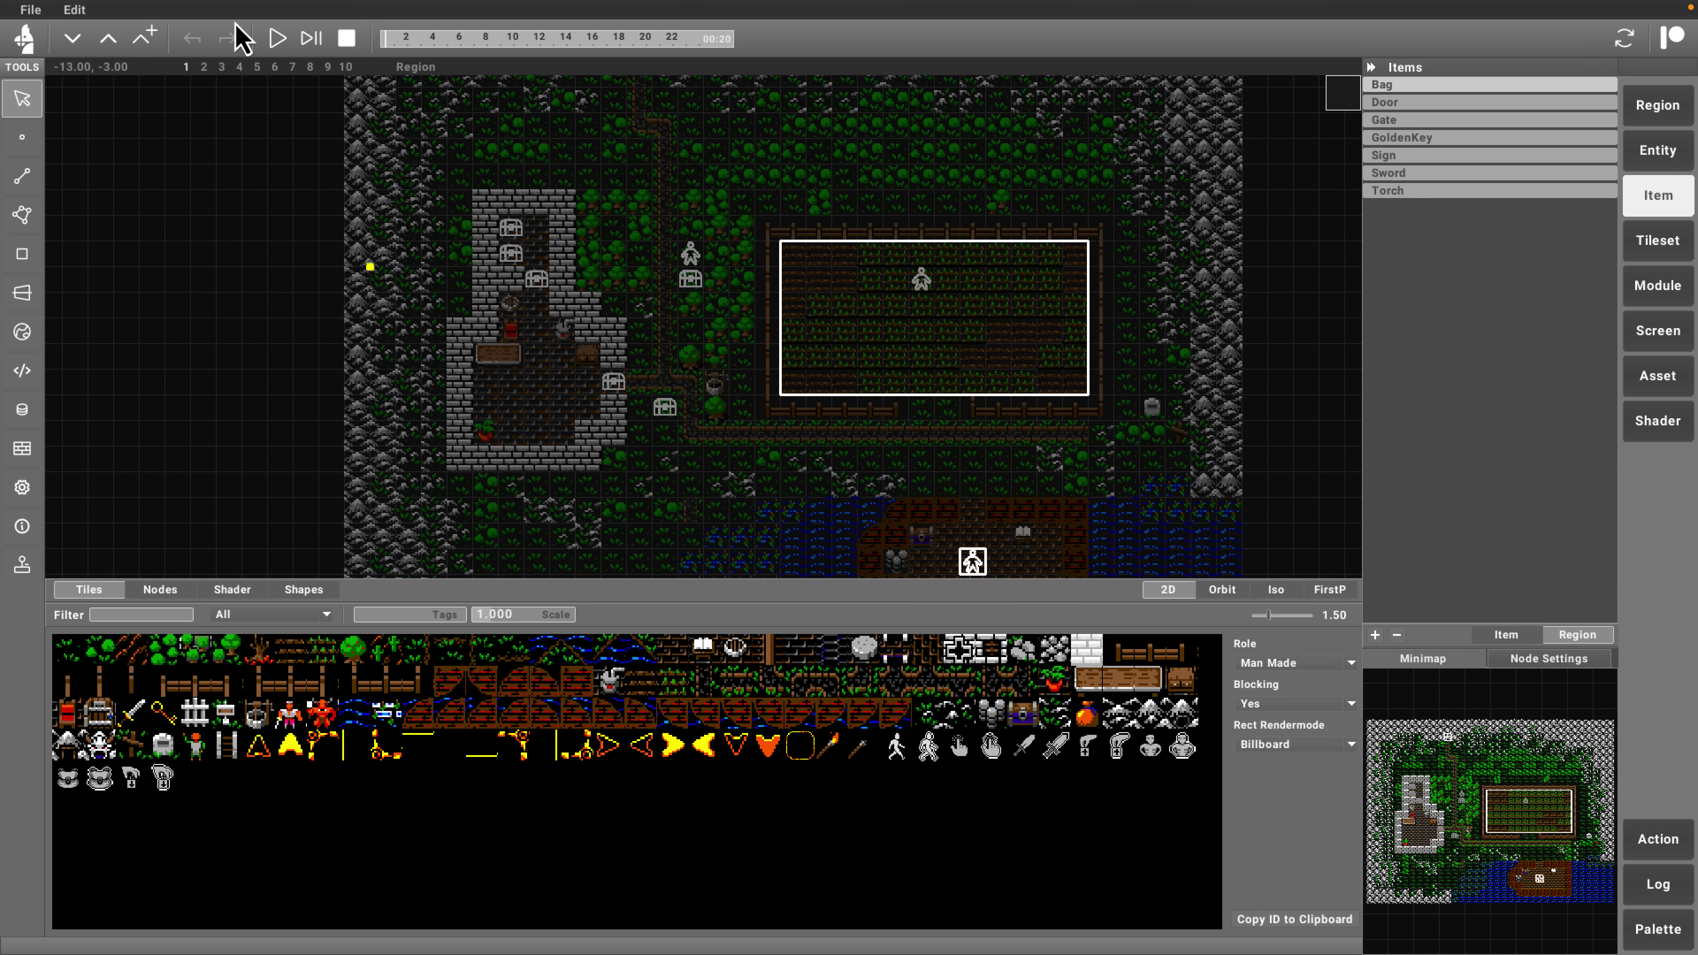
{"action": "left_click", "coordinate": [37, 10]}
{"action": "mouse_move", "coordinate": [69, 14]}
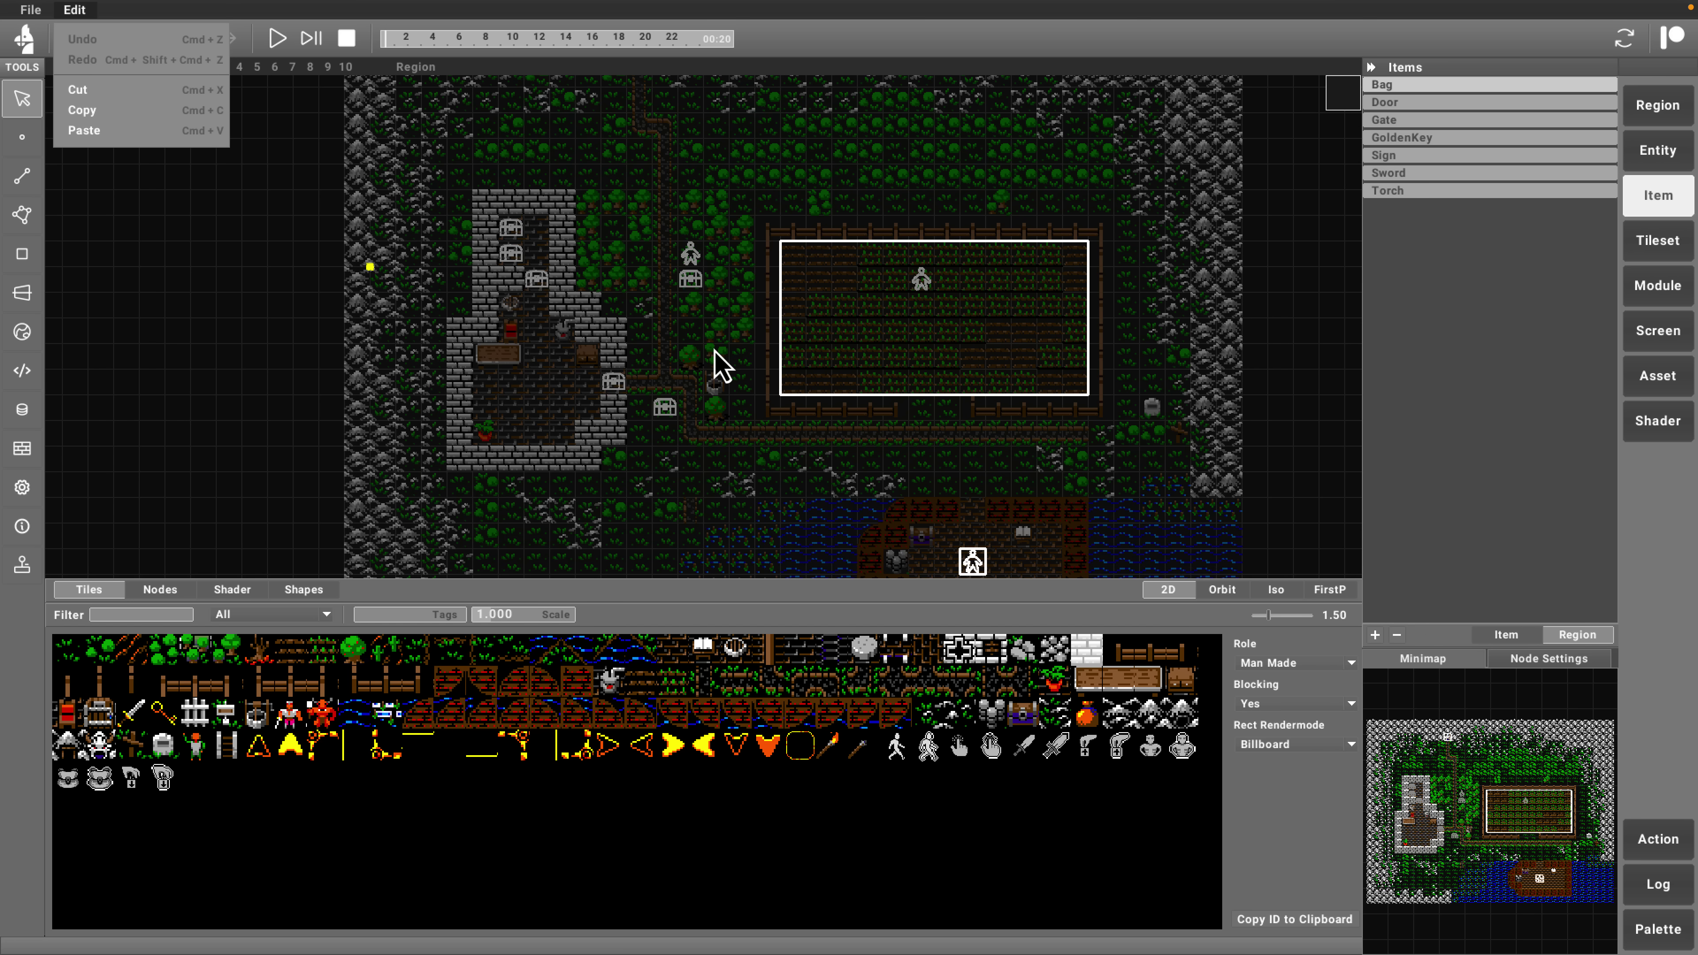
{"action": "left_click", "coordinate": [947, 12]}
Return to GitHub and scroll the README to the 2D Example and 3D Example screenshots
{"action": "key", "text": "ctrl+Left"}
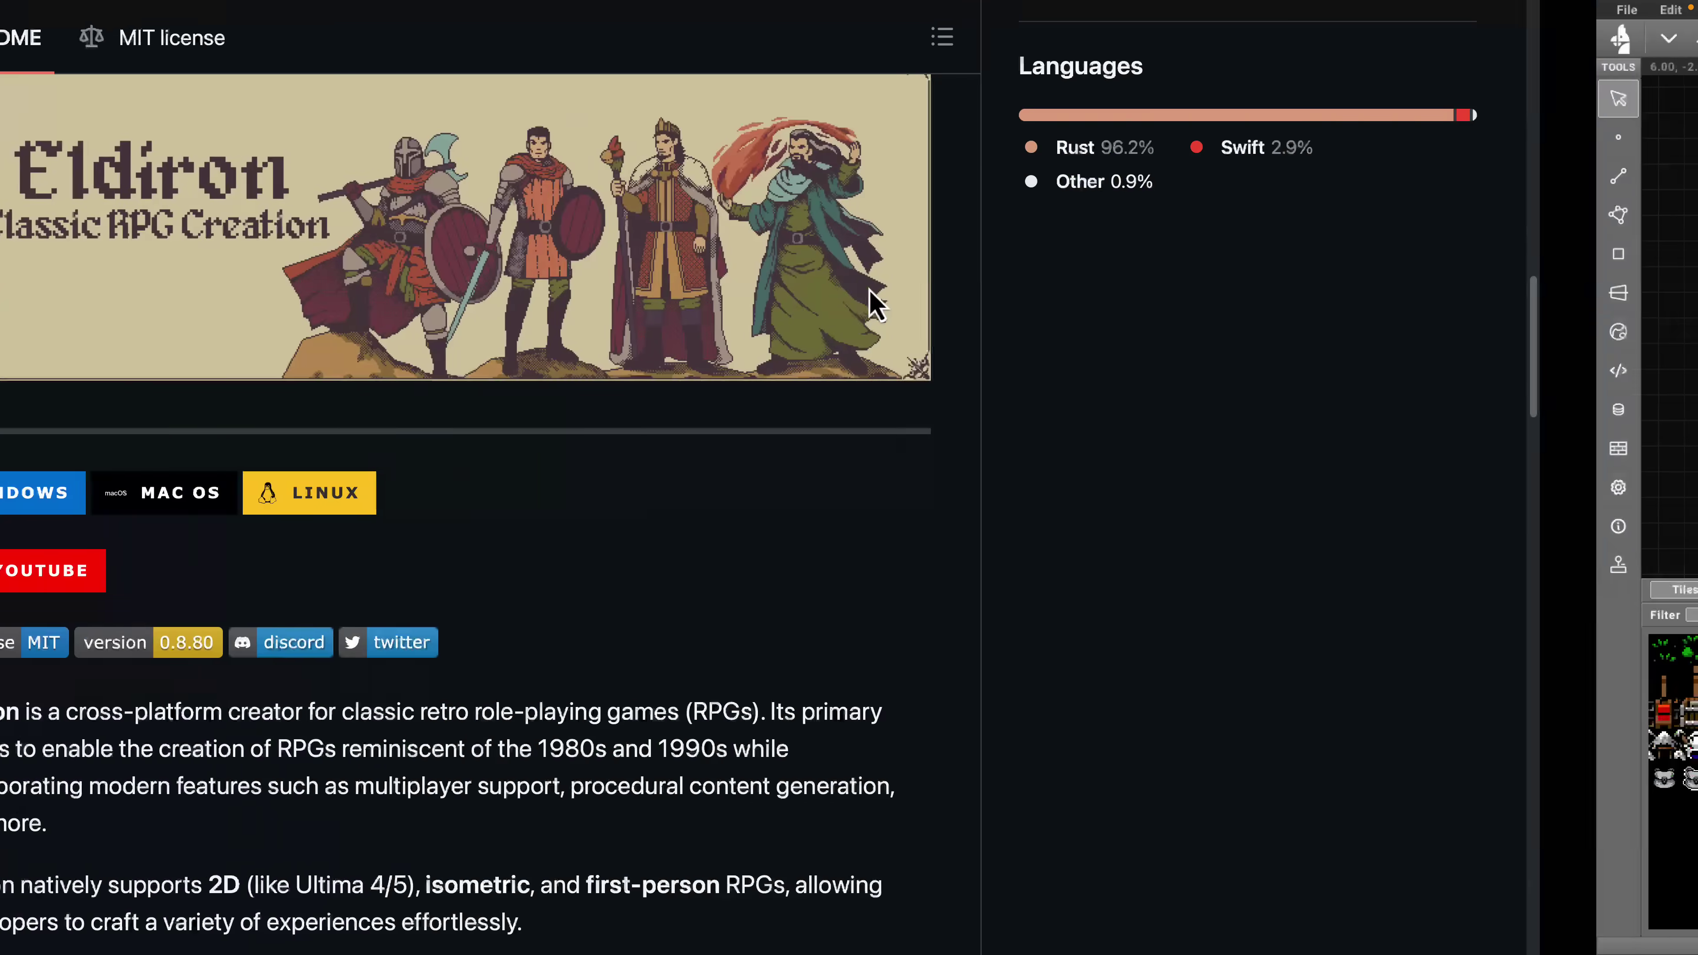
{"action": "scroll", "coordinate": [869, 716], "scroll_direction": "down", "scroll_amount": 3}
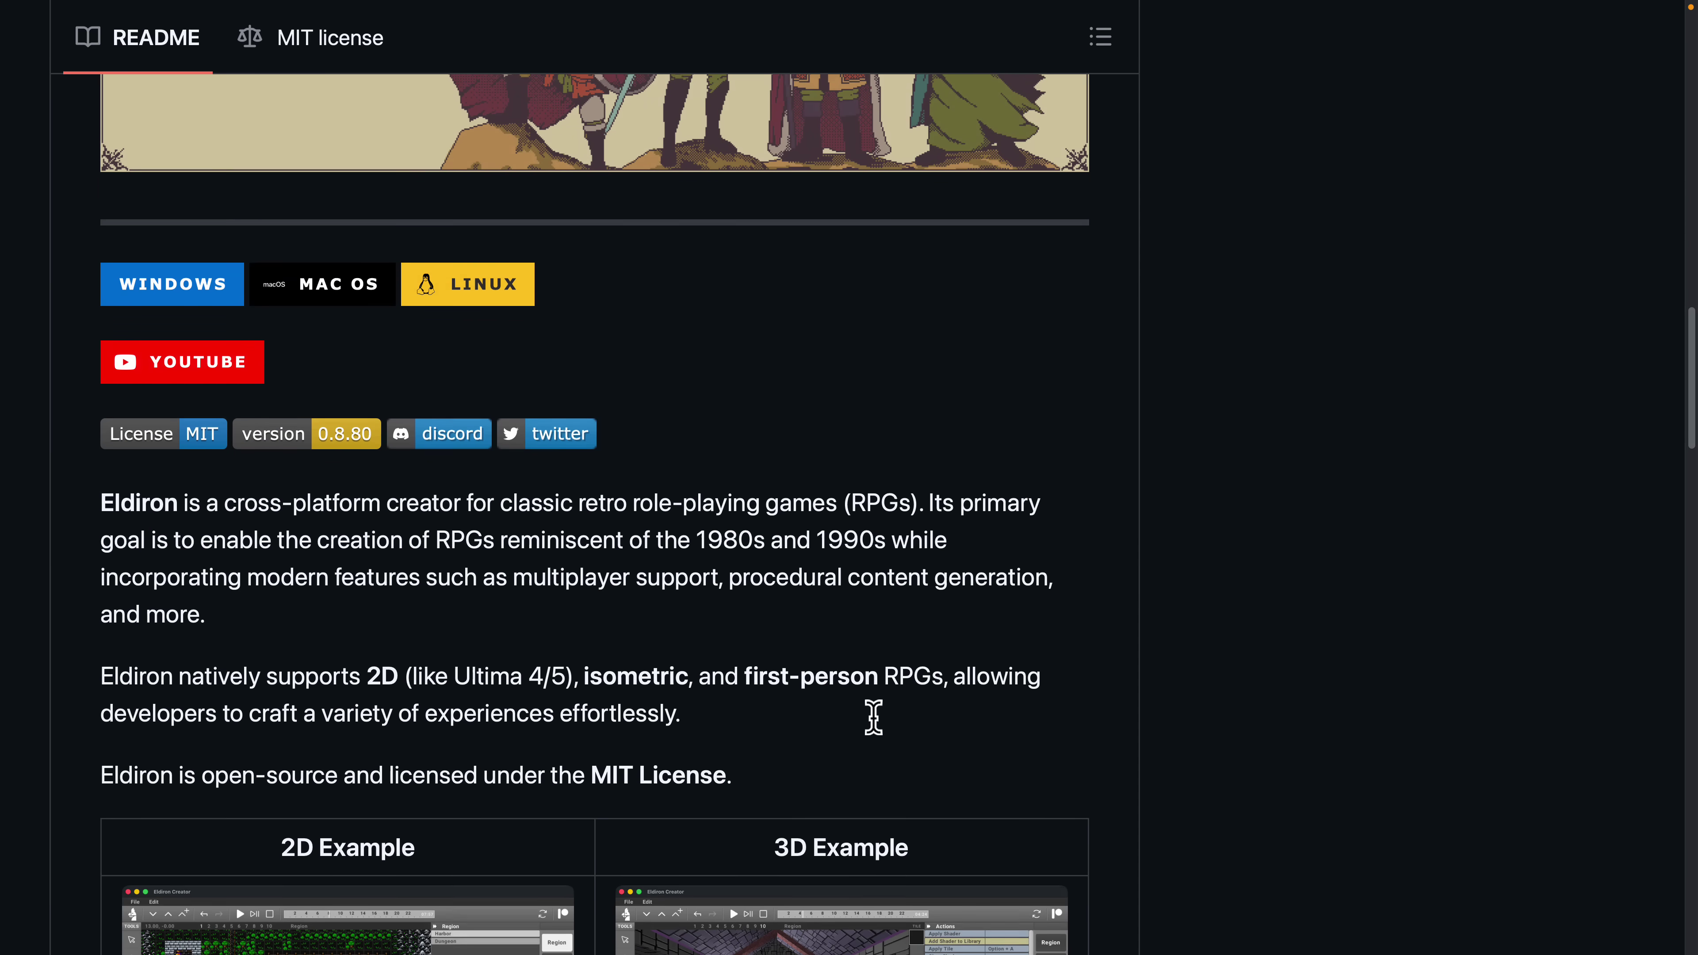
{"action": "scroll", "coordinate": [875, 726], "scroll_direction": "down", "scroll_amount": 3}
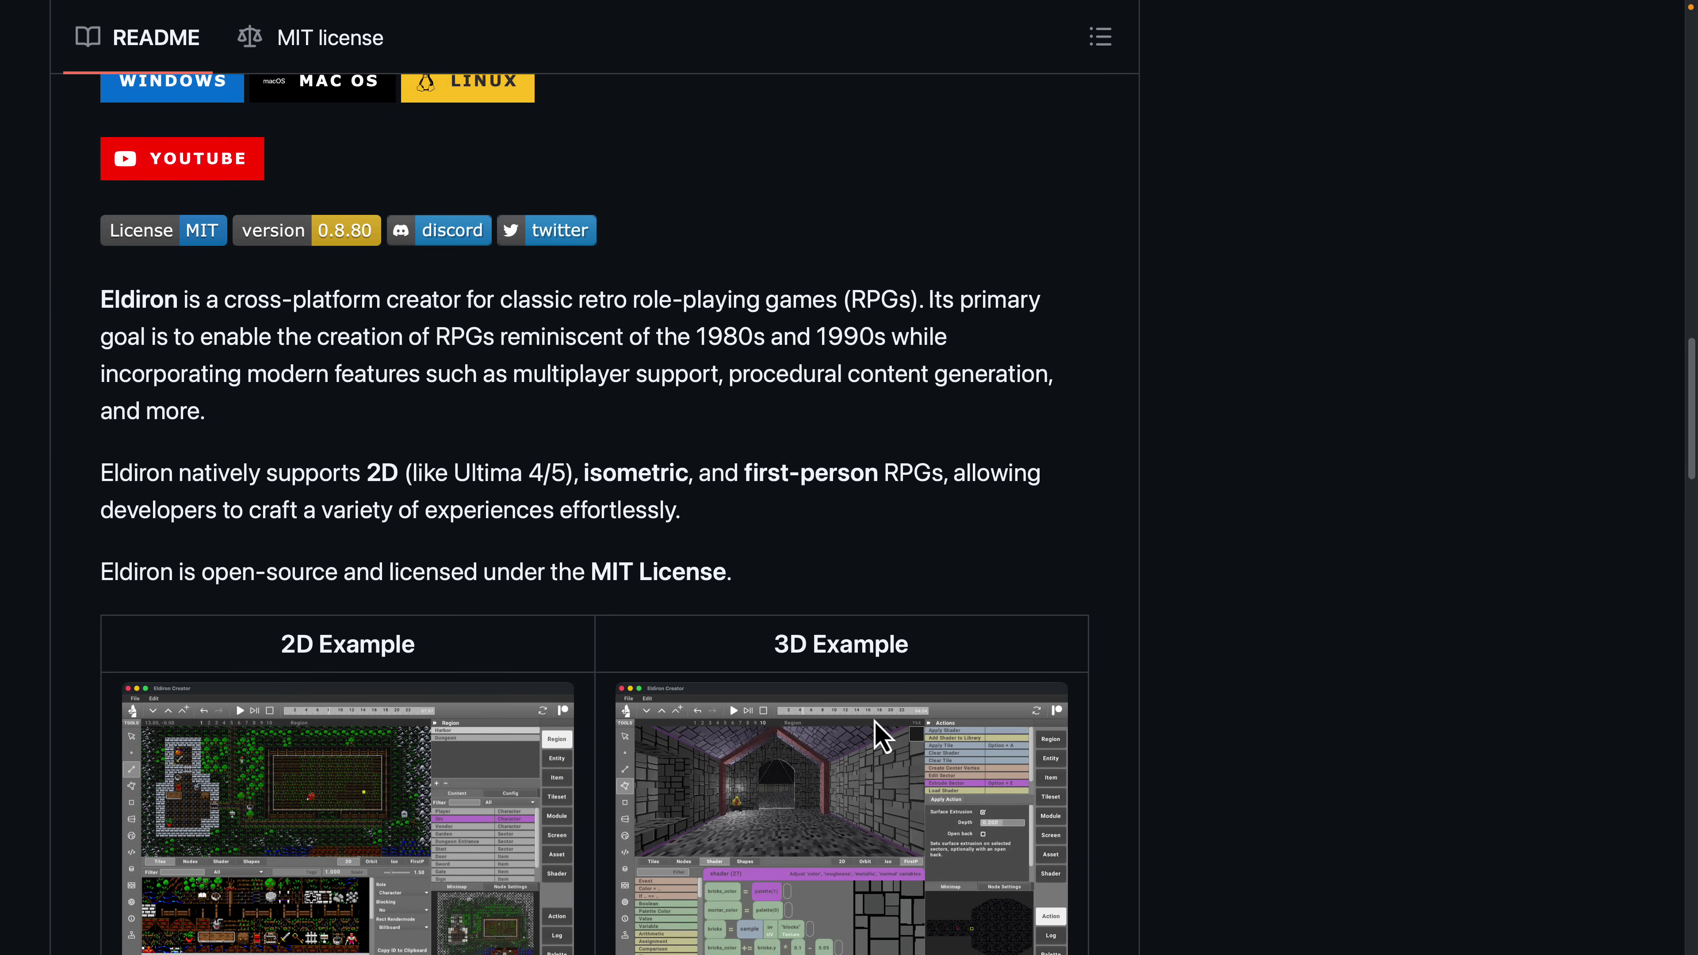
{"action": "scroll", "coordinate": [879, 736], "scroll_direction": "down", "scroll_amount": 2}
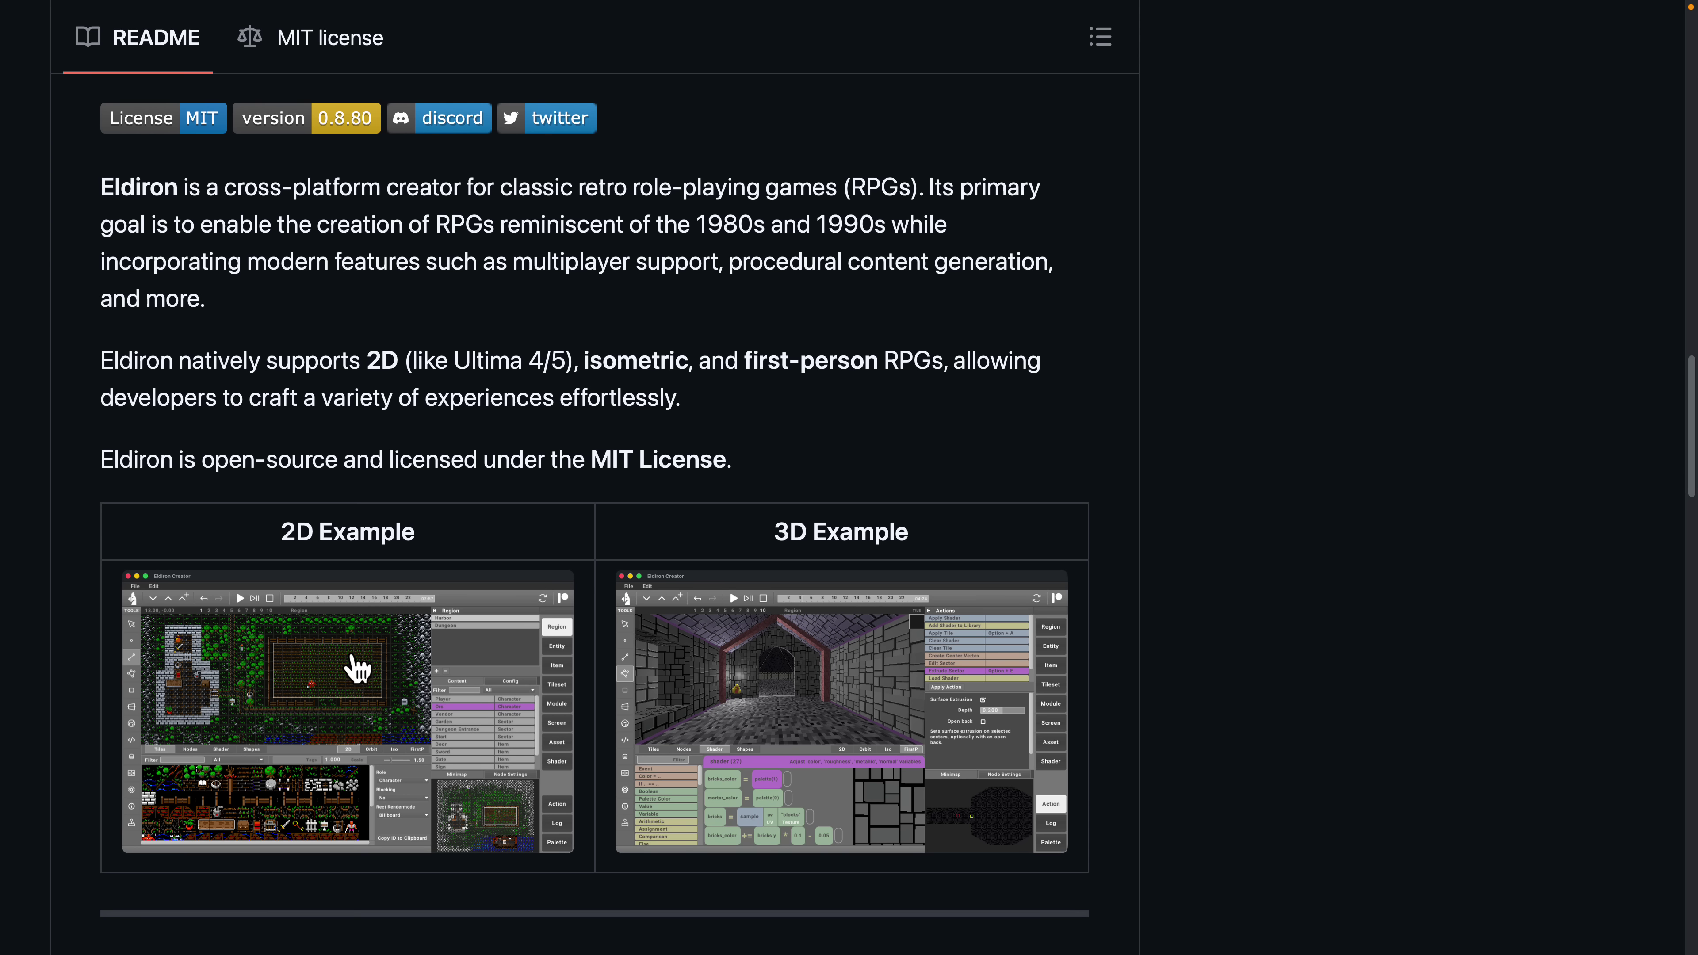